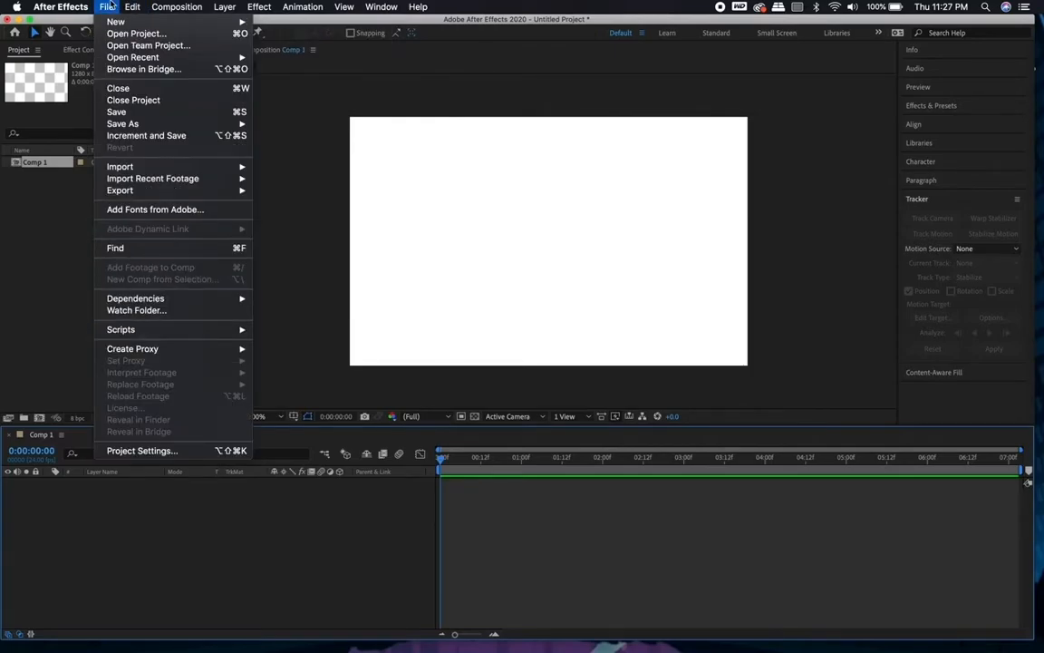
Step: Import the file city block-.ai from the Desktop as Composition - Retain Layer Sizes
{"action": "mouse_move", "coordinate": [149, 166]}
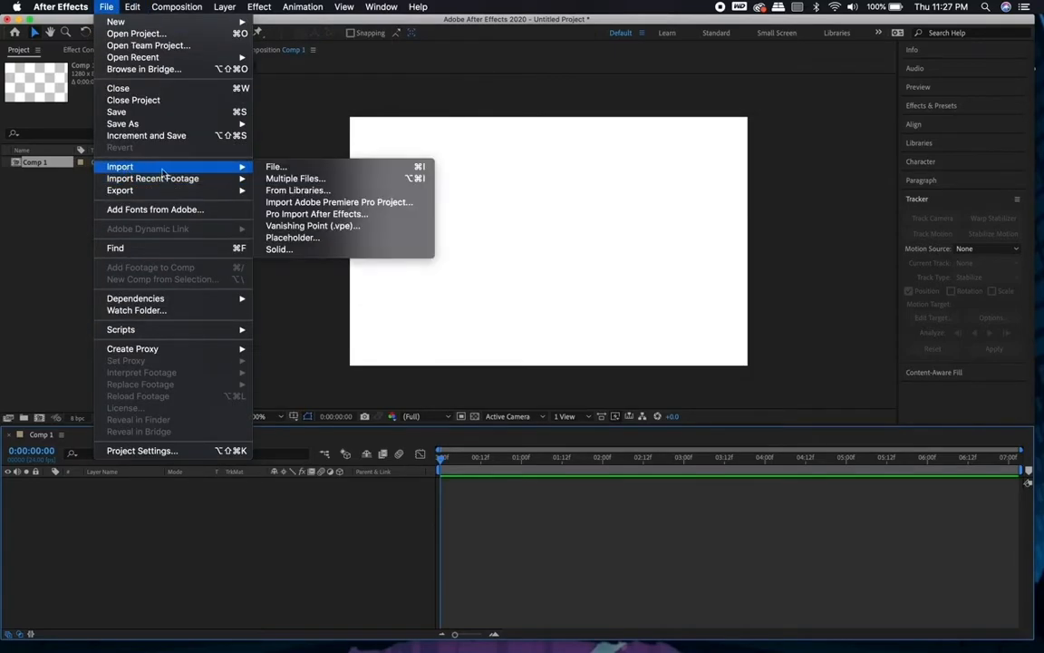
{"action": "left_click", "coordinate": [293, 169]}
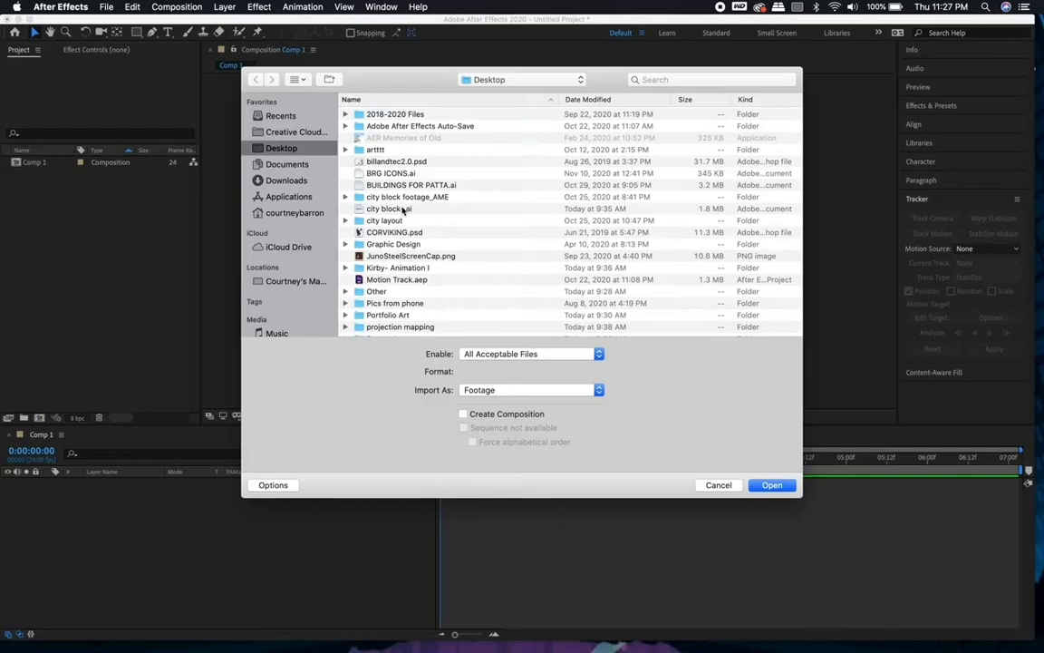
{"action": "left_click", "coordinate": [398, 210]}
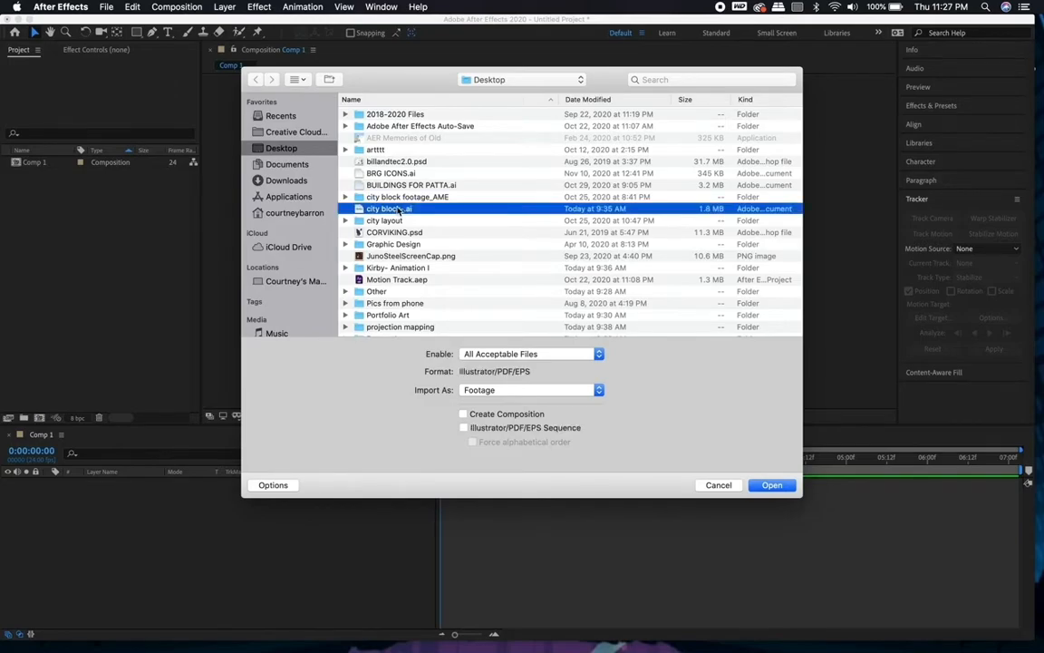
{"action": "left_click", "coordinate": [578, 390]}
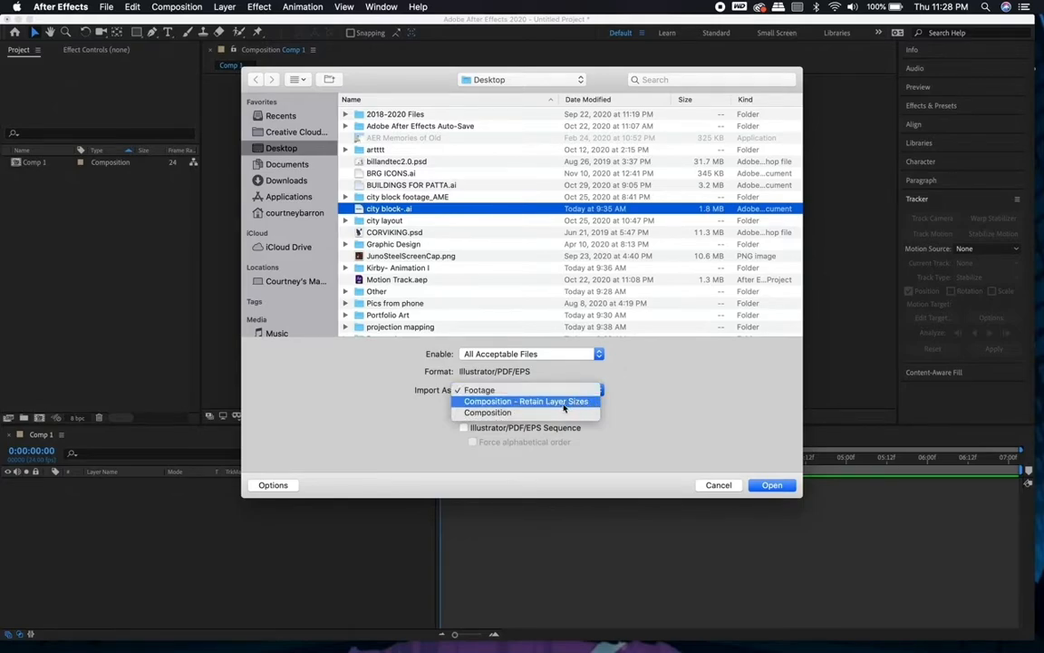
{"action": "left_click", "coordinate": [571, 403]}
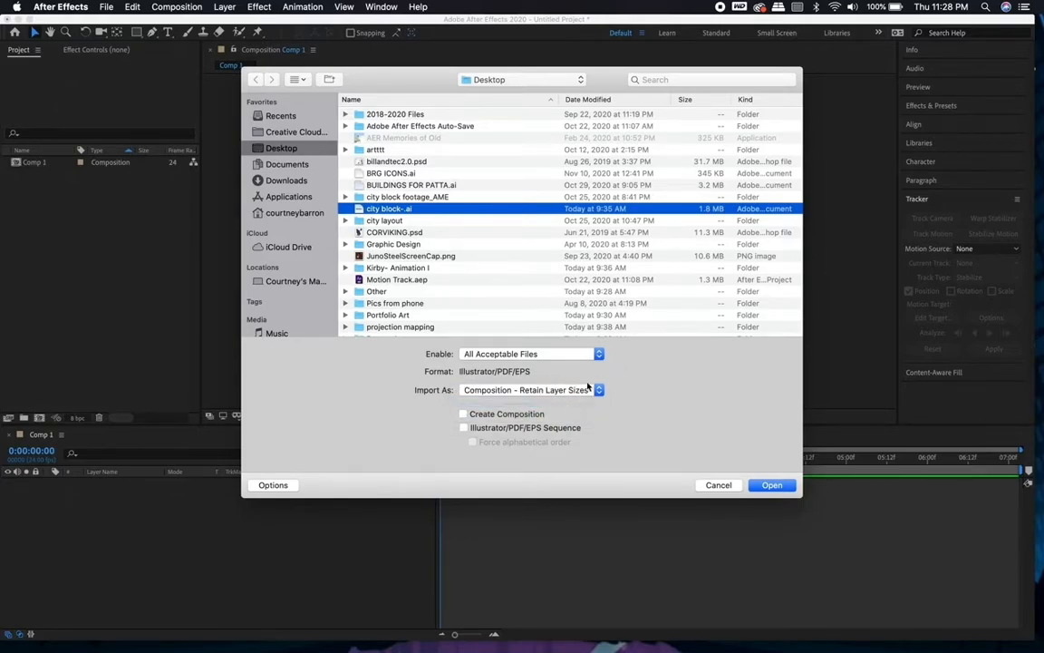
{"action": "left_click", "coordinate": [777, 486]}
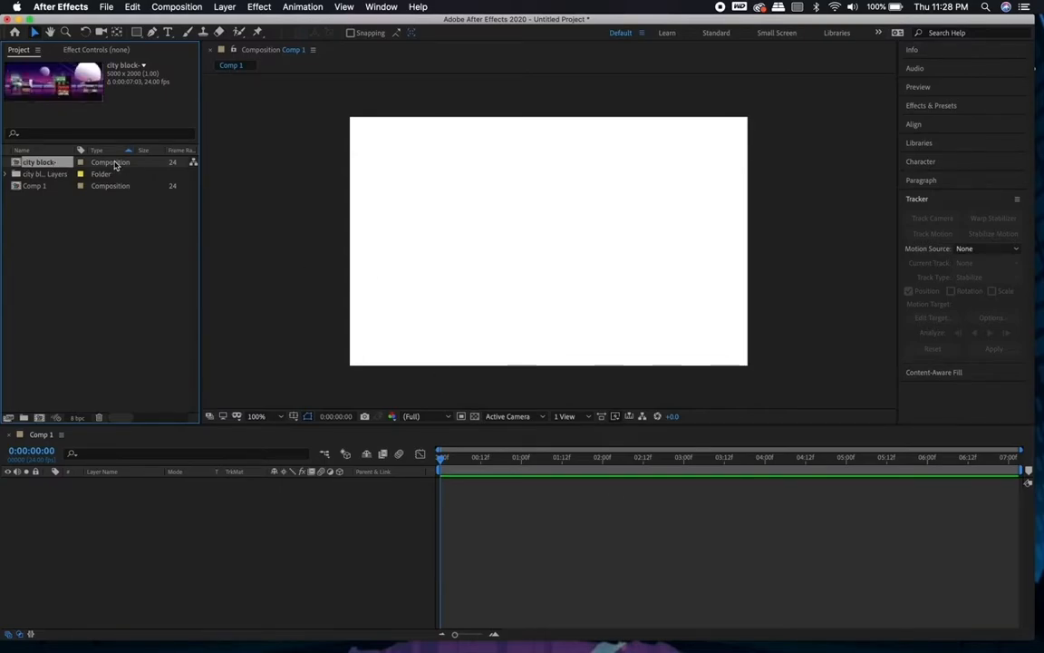
Step: Open the imported city block- composition and examine which part of the artwork each layer holds
{"action": "double_click", "coordinate": [55, 164]}
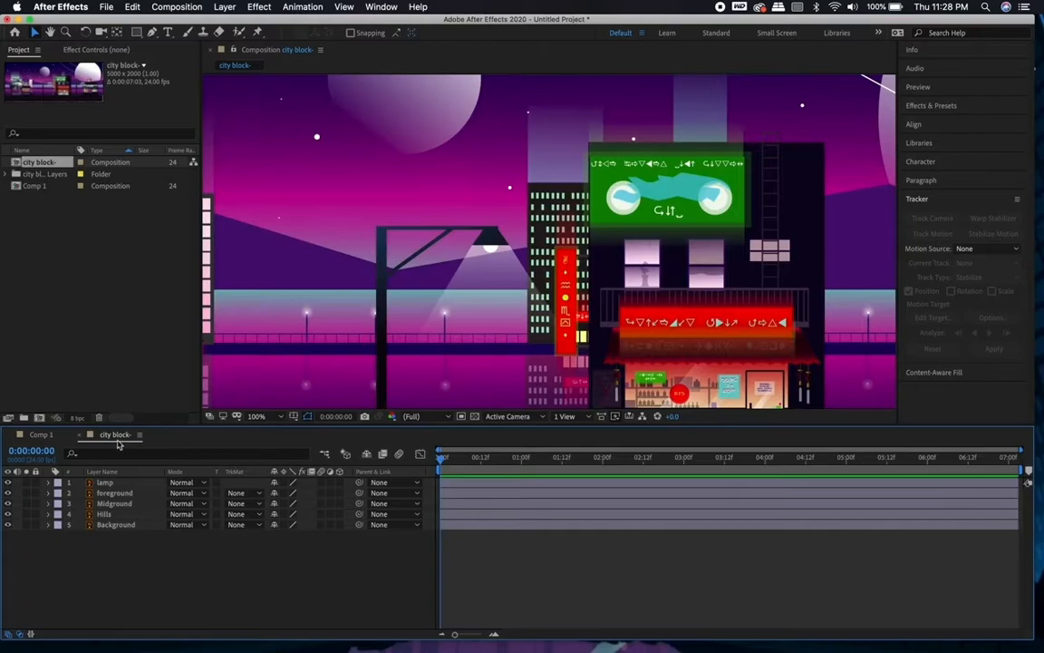
{"action": "scroll", "coordinate": [340, 313], "scroll_direction": "down", "scroll_amount": 2}
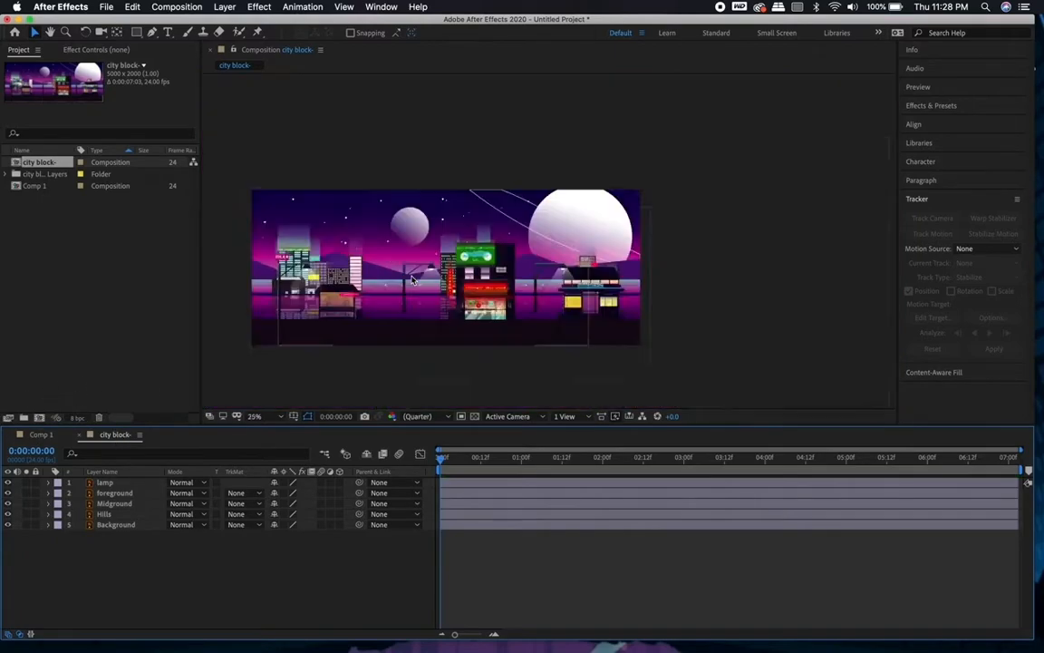
{"action": "scroll", "coordinate": [413, 280], "scroll_direction": "down", "scroll_amount": 2}
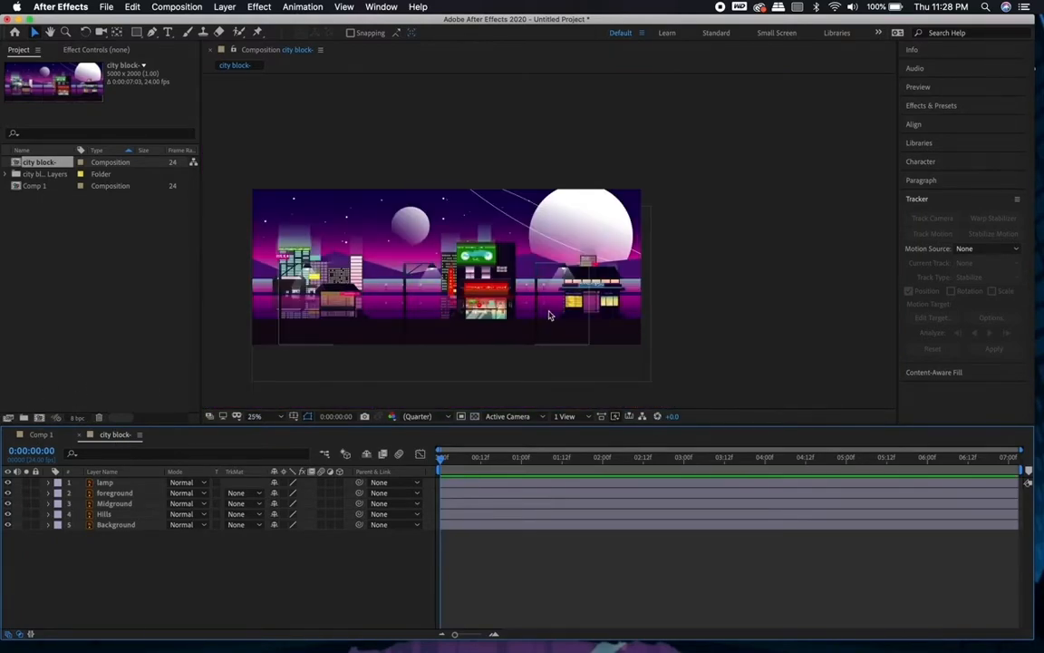
{"action": "left_click", "coordinate": [528, 485]}
{"action": "left_click", "coordinate": [526, 487]}
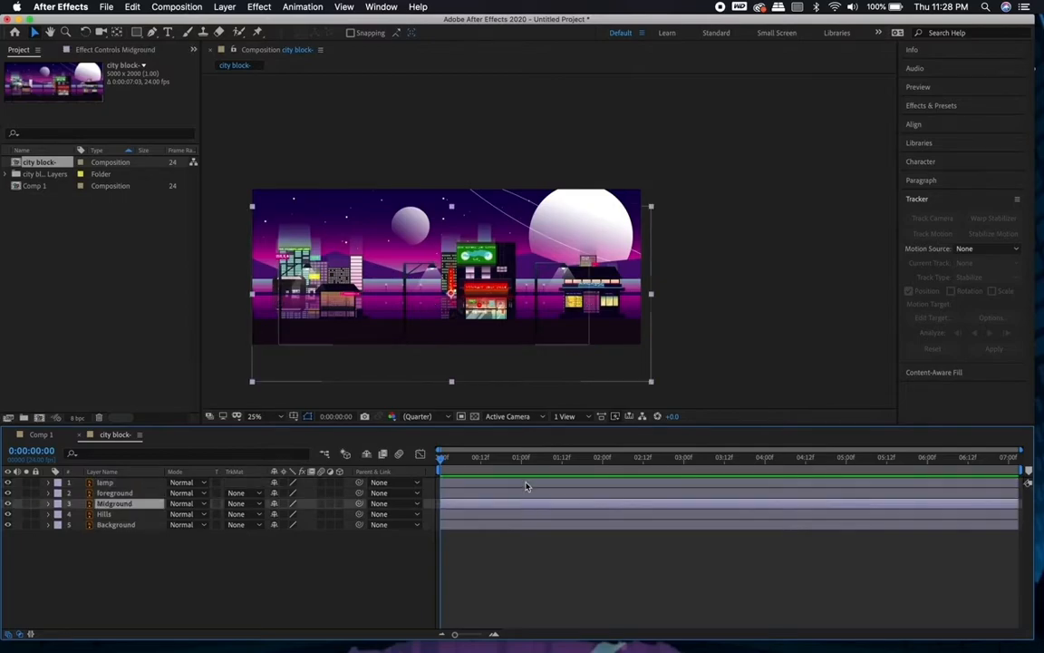
{"action": "left_click", "coordinate": [526, 485]}
{"action": "left_click", "coordinate": [526, 503]}
{"action": "left_click", "coordinate": [527, 514]}
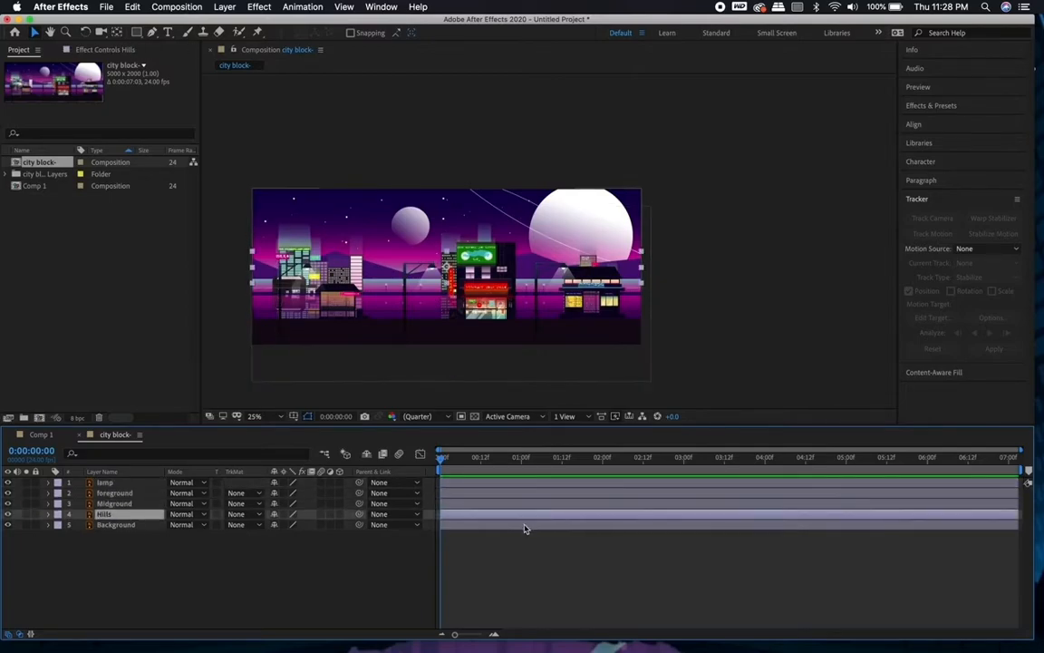
{"action": "left_click", "coordinate": [525, 525]}
Step: Copy all five layers of the city block- composition into Comp 1 and close the city block- timeline
{"action": "left_click", "coordinate": [489, 486]}
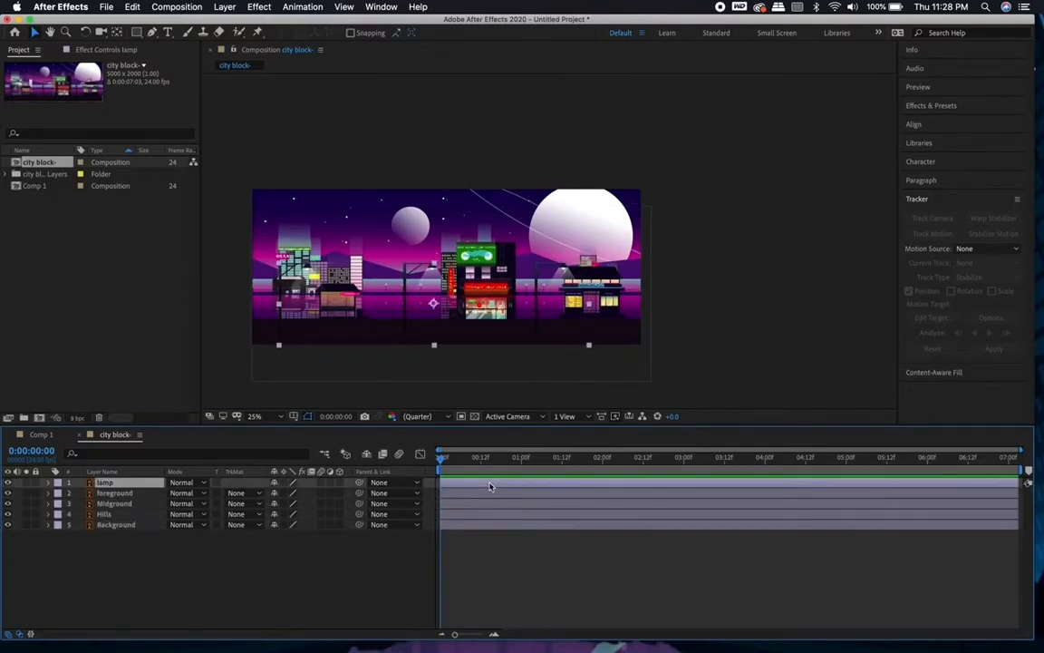
{"action": "left_click", "coordinate": [515, 525], "text": "shift"}
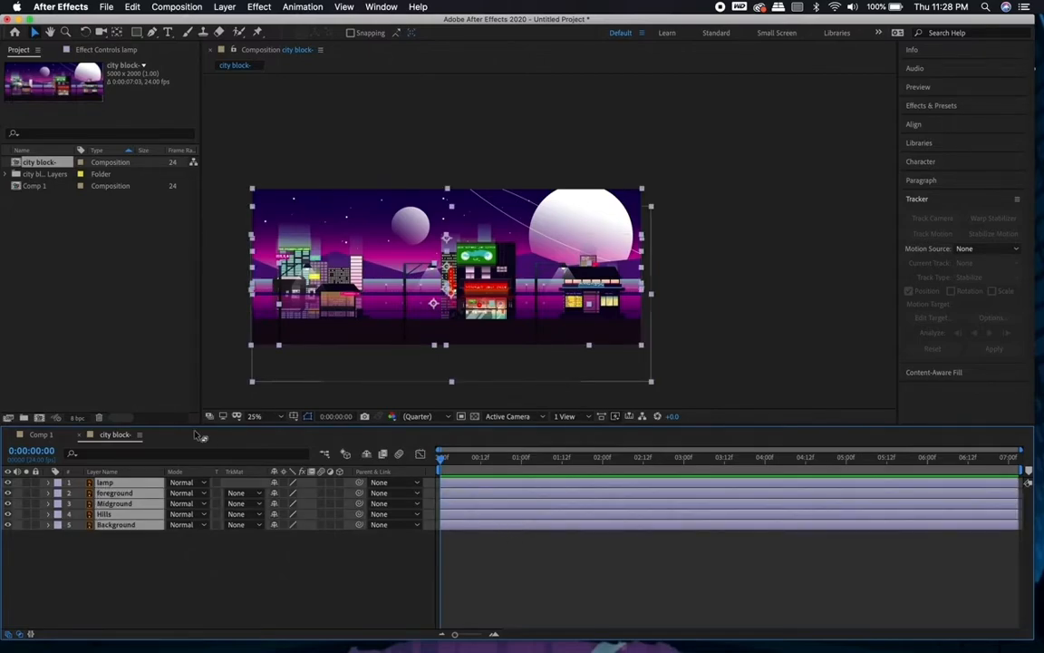
{"action": "left_click", "coordinate": [44, 435]}
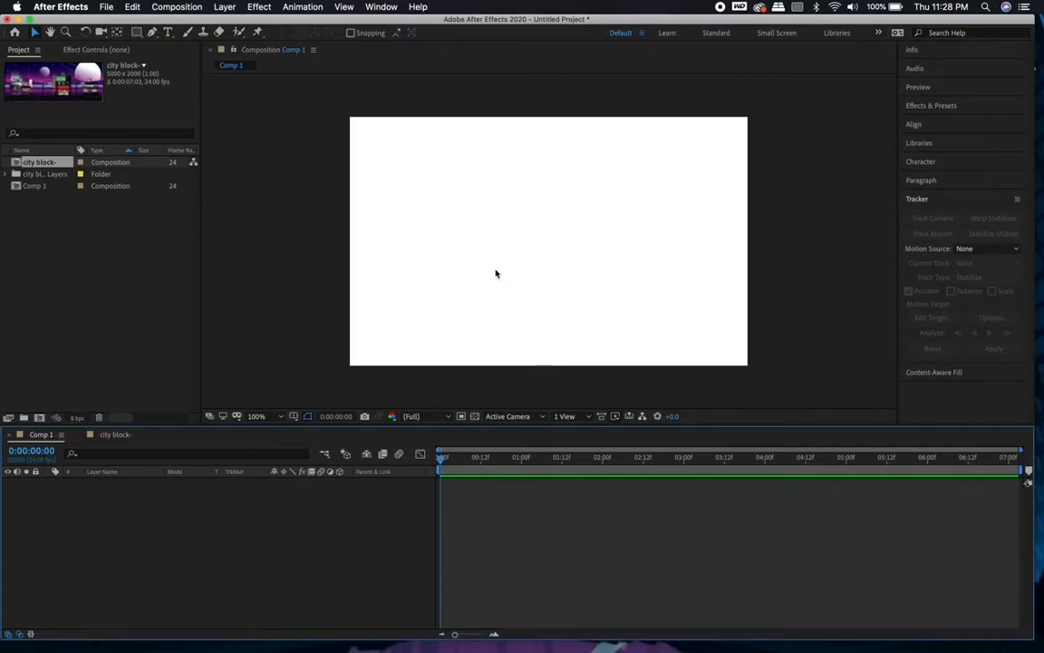
{"action": "key", "text": "super+v"}
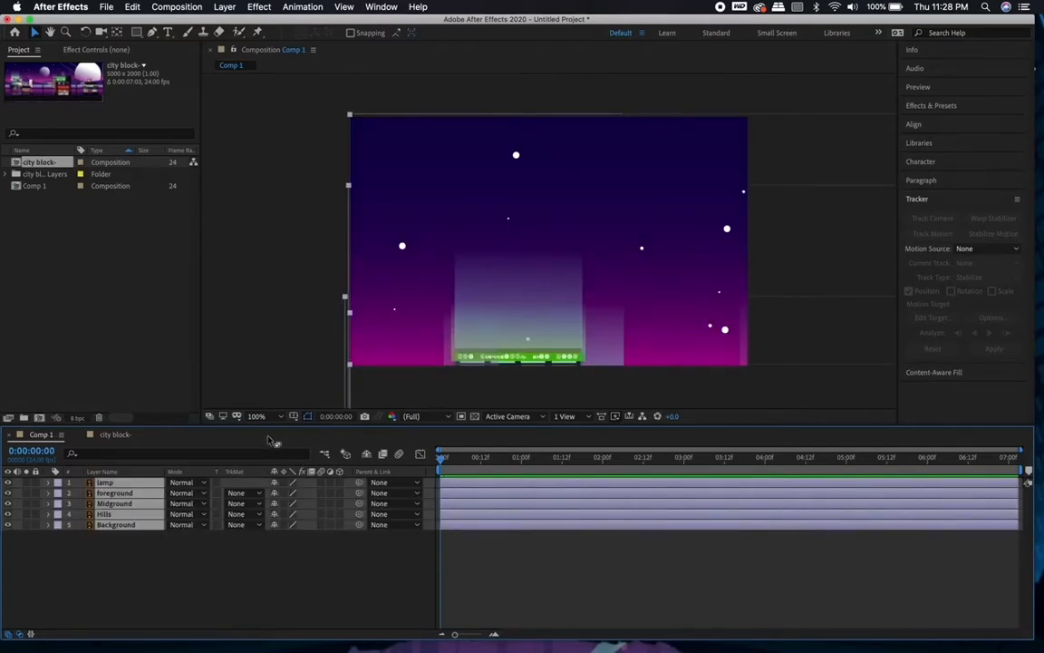
{"action": "left_click", "coordinate": [107, 435]}
{"action": "left_click", "coordinate": [41, 435]}
Step: Scale all five layers in Comp 1 to 61% and shift them up and to the left together
{"action": "left_click", "coordinate": [49, 483]}
{"action": "left_click", "coordinate": [49, 483]}
{"action": "key", "text": "s"}
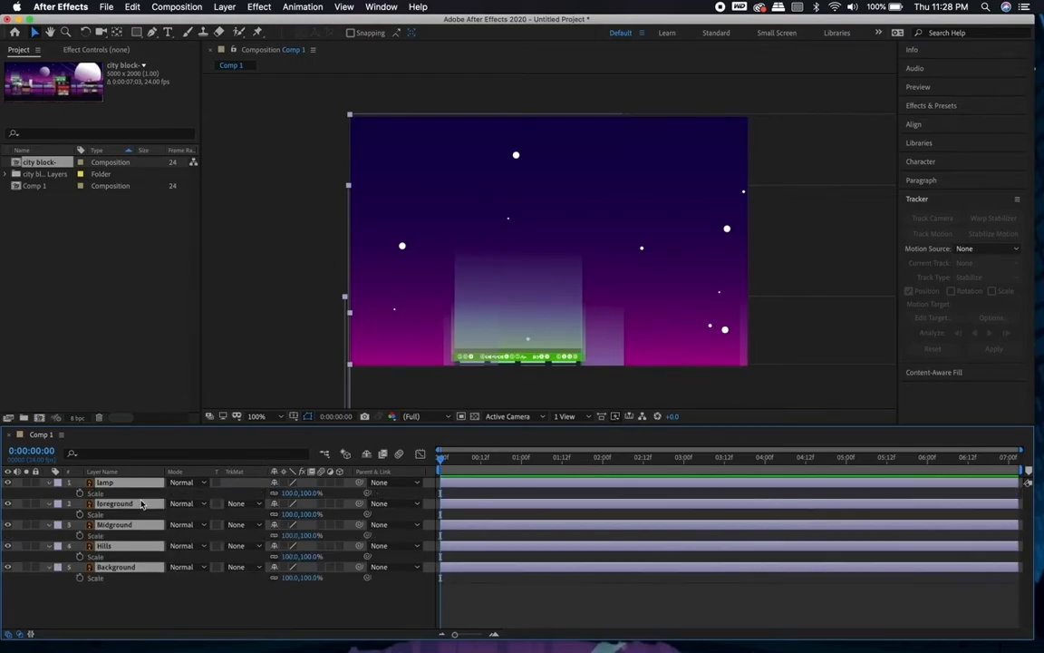
{"action": "left_click_drag", "start_coordinate": [292, 492], "coordinate": [254, 493]}
{"action": "left_click_drag", "start_coordinate": [718, 273], "coordinate": [395, 179]}
{"action": "mouse_move", "coordinate": [518, 243]}
{"action": "left_mouse_down"}
{"action": "mouse_move", "coordinate": [483, 260]}
{"action": "mouse_move", "coordinate": [498, 247]}
{"action": "left_mouse_up"}
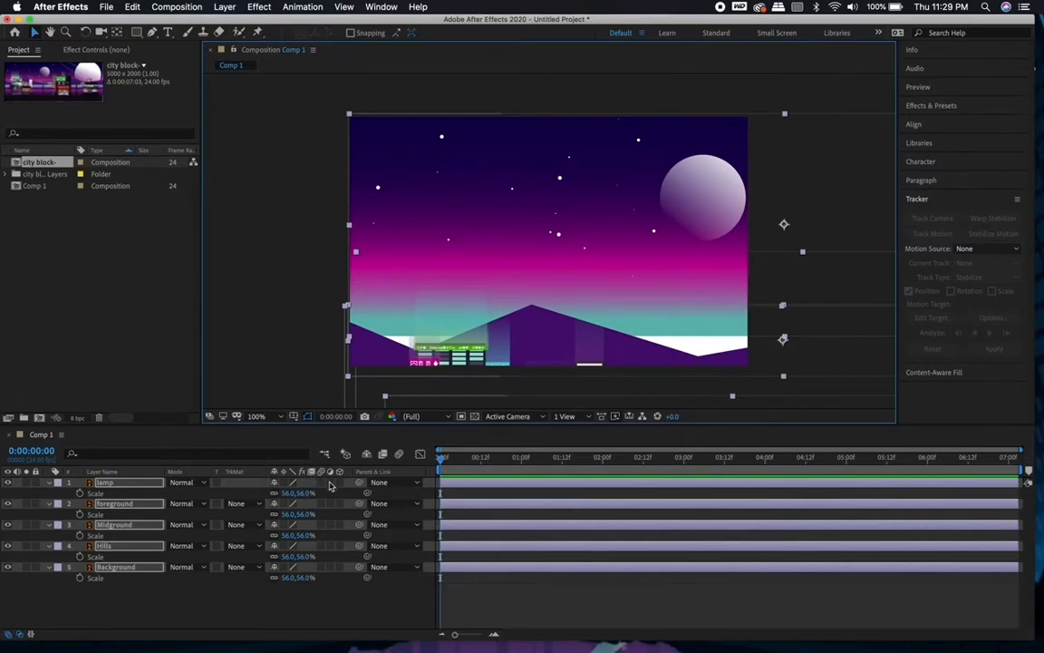
{"action": "mouse_move", "coordinate": [289, 494]}
{"action": "left_mouse_down"}
{"action": "mouse_move", "coordinate": [269, 493]}
{"action": "mouse_move", "coordinate": [293, 499]}
{"action": "left_mouse_up"}
{"action": "left_click", "coordinate": [597, 278]}
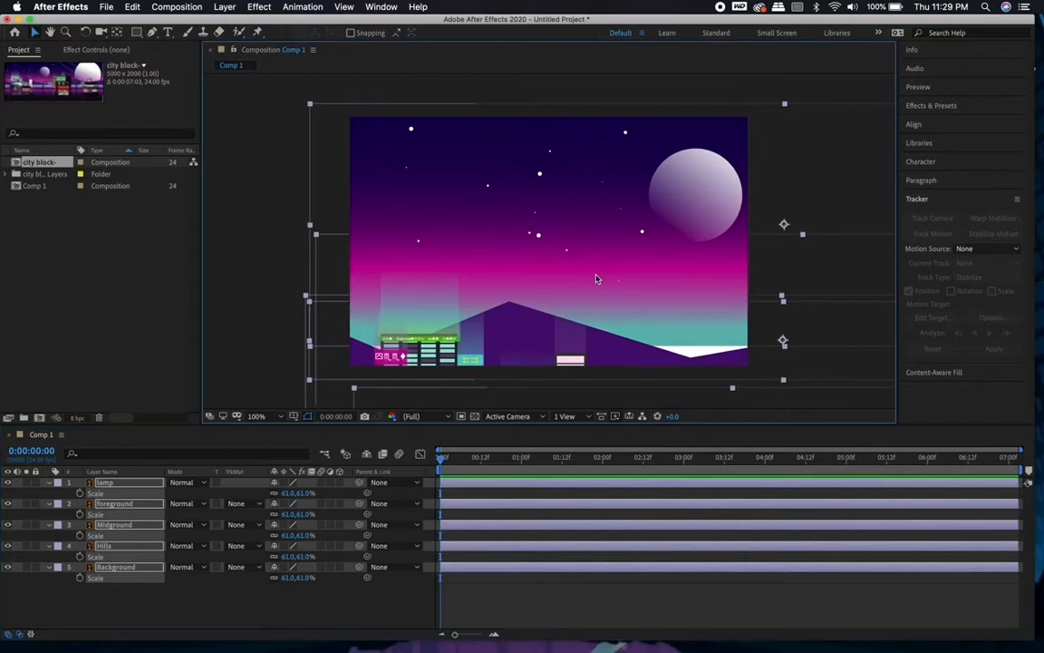
Step: Scale the Background layer to 46% and position its sky across the upper frame with both planets inside
{"action": "left_click", "coordinate": [665, 587]}
{"action": "left_click", "coordinate": [665, 568]}
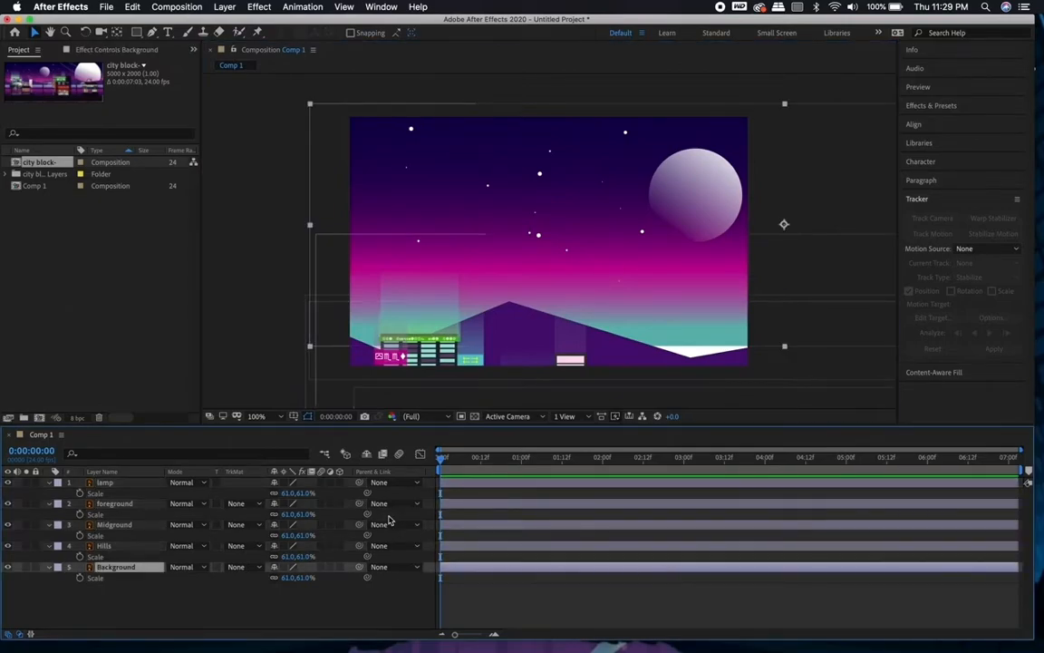
{"action": "left_click_drag", "start_coordinate": [302, 576], "coordinate": [282, 580]}
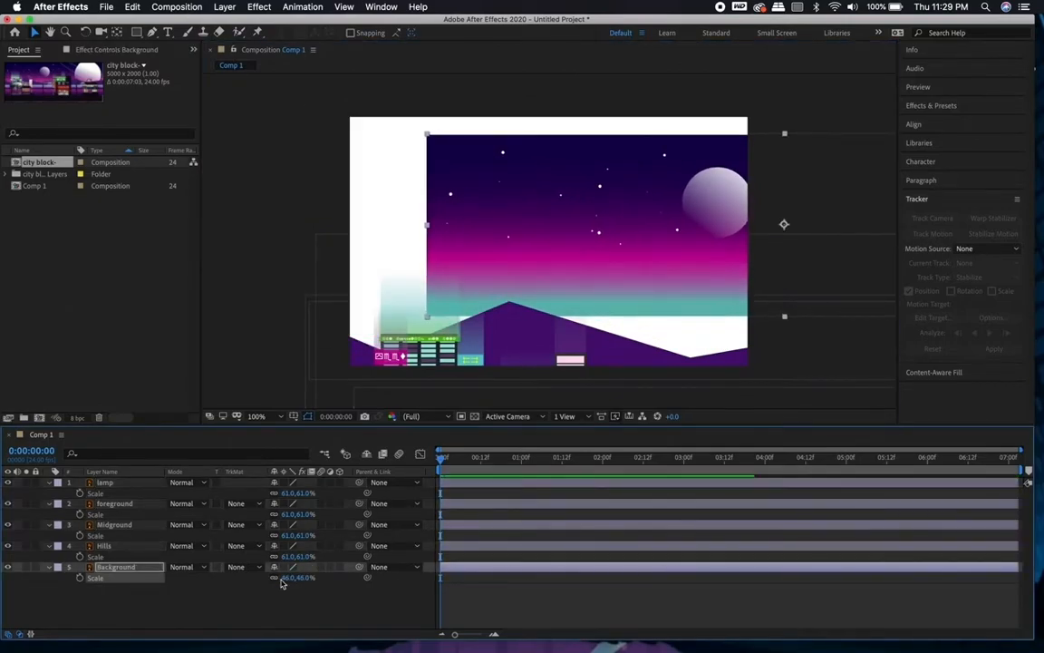
{"action": "left_click_drag", "start_coordinate": [689, 184], "coordinate": [618, 179]}
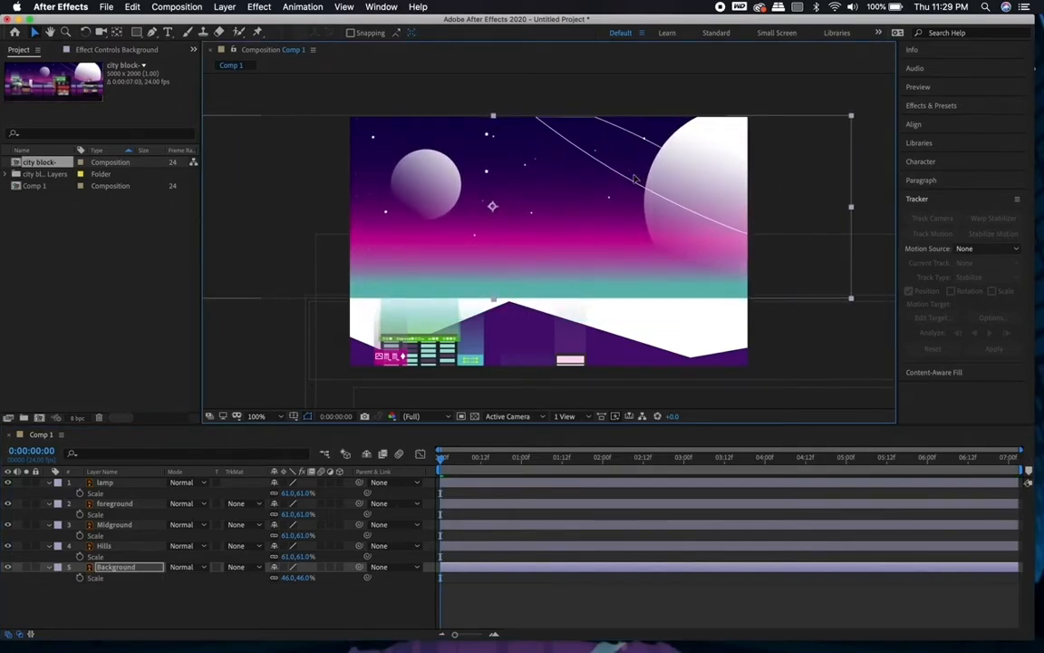
{"action": "left_click", "coordinate": [662, 86]}
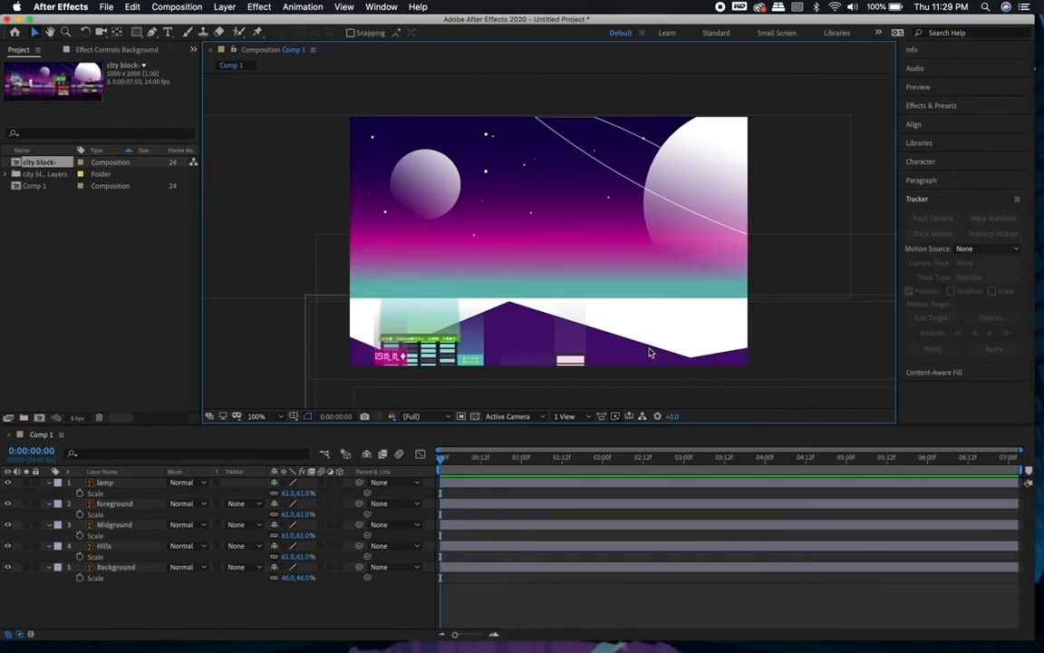
Step: Move the Hills layer up so its base lines up with the lower edge of the background sky
{"action": "left_click", "coordinate": [498, 548]}
{"action": "left_click_drag", "start_coordinate": [573, 337], "coordinate": [683, 273]}
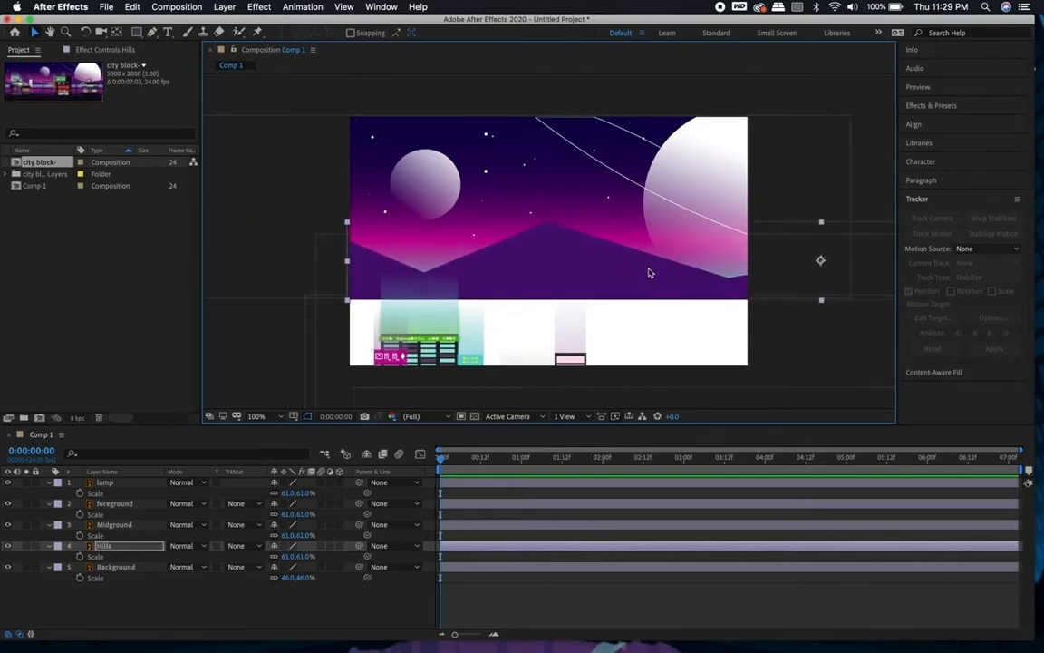
{"action": "left_click", "coordinate": [573, 380]}
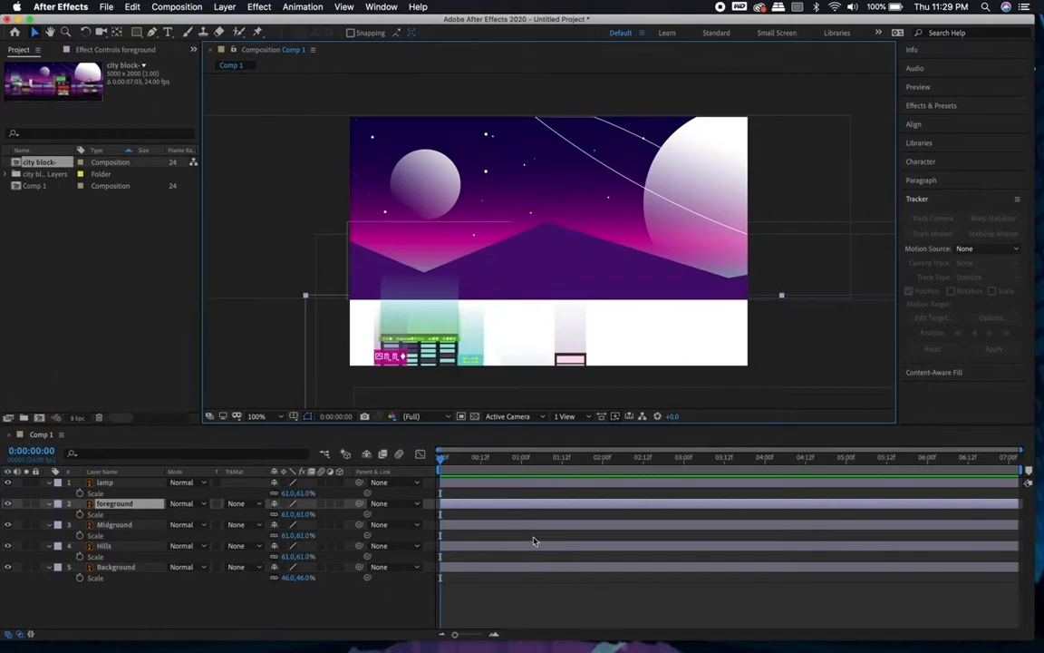
Step: Raise the Midground layer over the hills, scale it to 48%, and align its left end with the frame's left edge
{"action": "left_click", "coordinate": [504, 504]}
{"action": "left_click", "coordinate": [498, 526]}
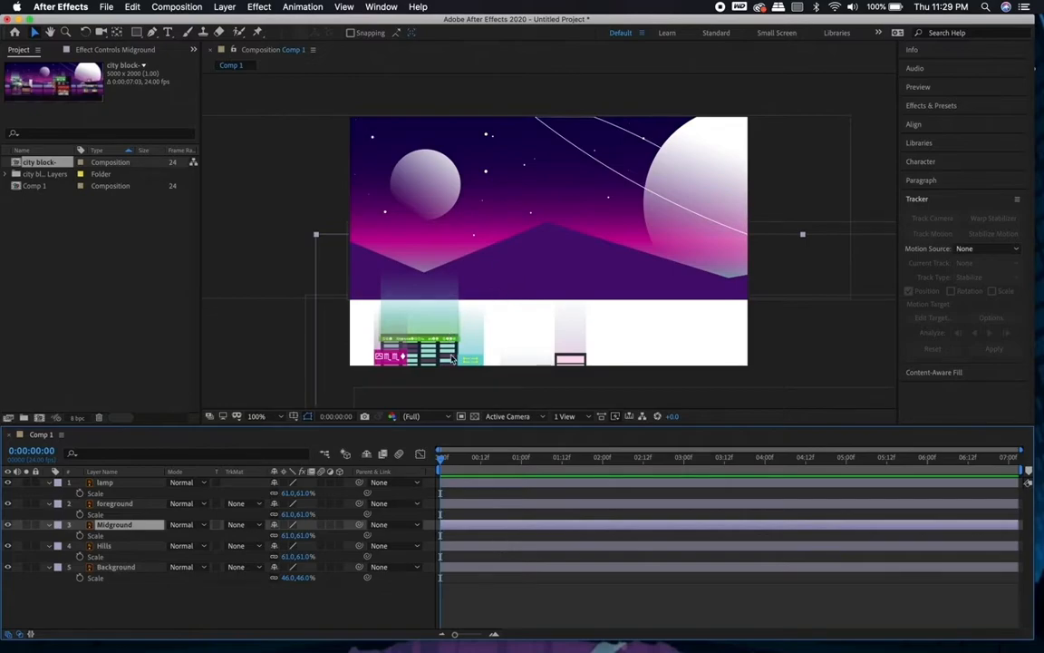
{"action": "left_click_drag", "start_coordinate": [433, 347], "coordinate": [451, 225]}
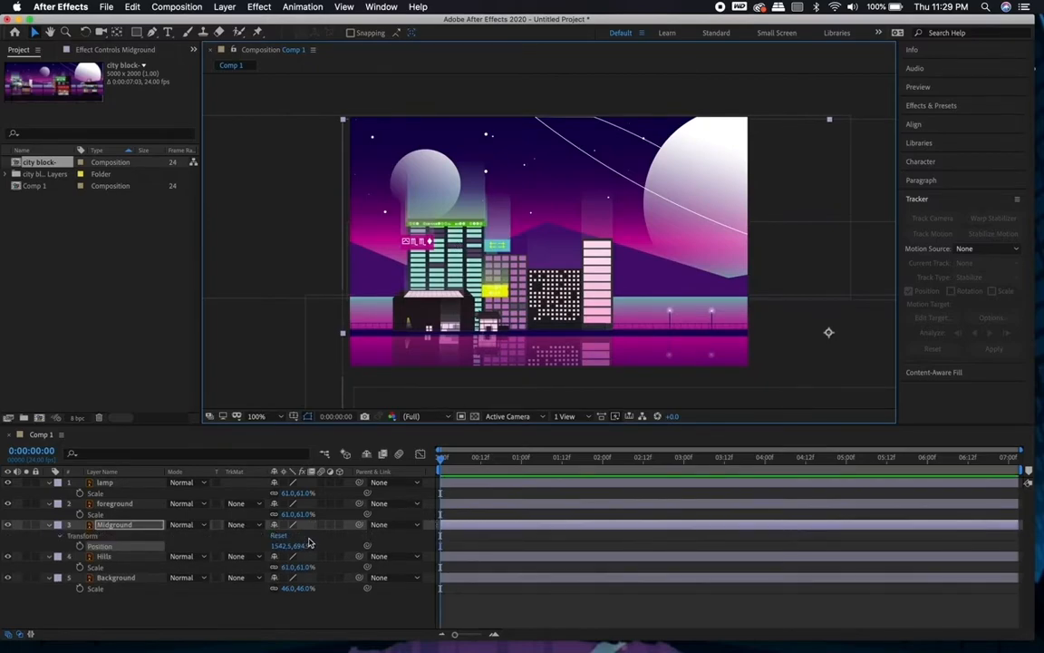
{"action": "left_click_drag", "start_coordinate": [309, 542], "coordinate": [299, 541]}
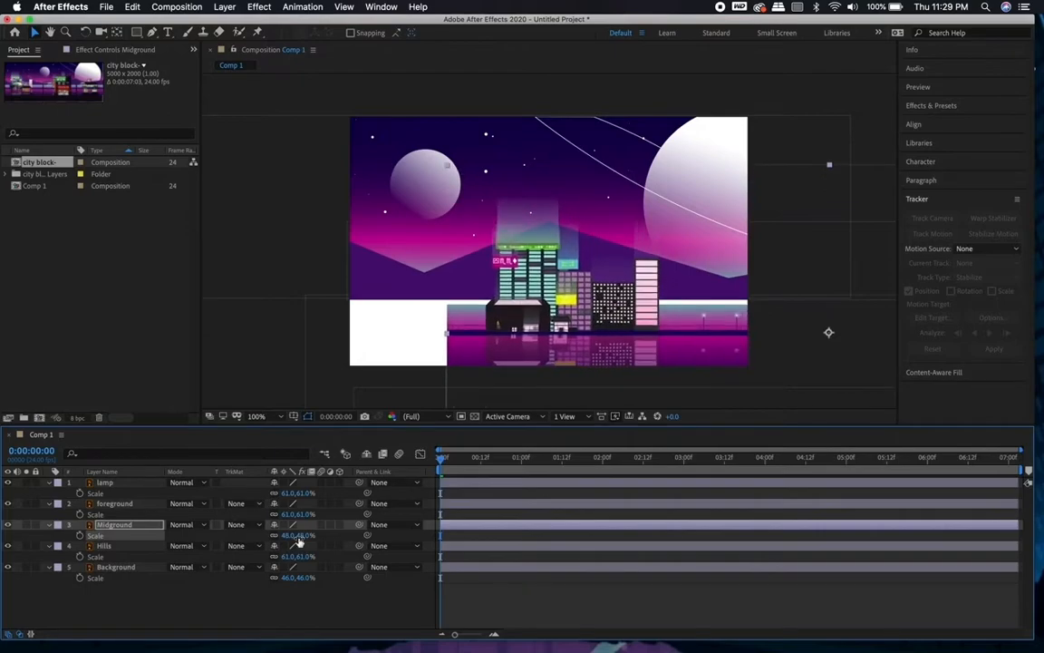
{"action": "left_click", "coordinate": [622, 337]}
{"action": "left_click_drag", "start_coordinate": [622, 338], "coordinate": [522, 329]}
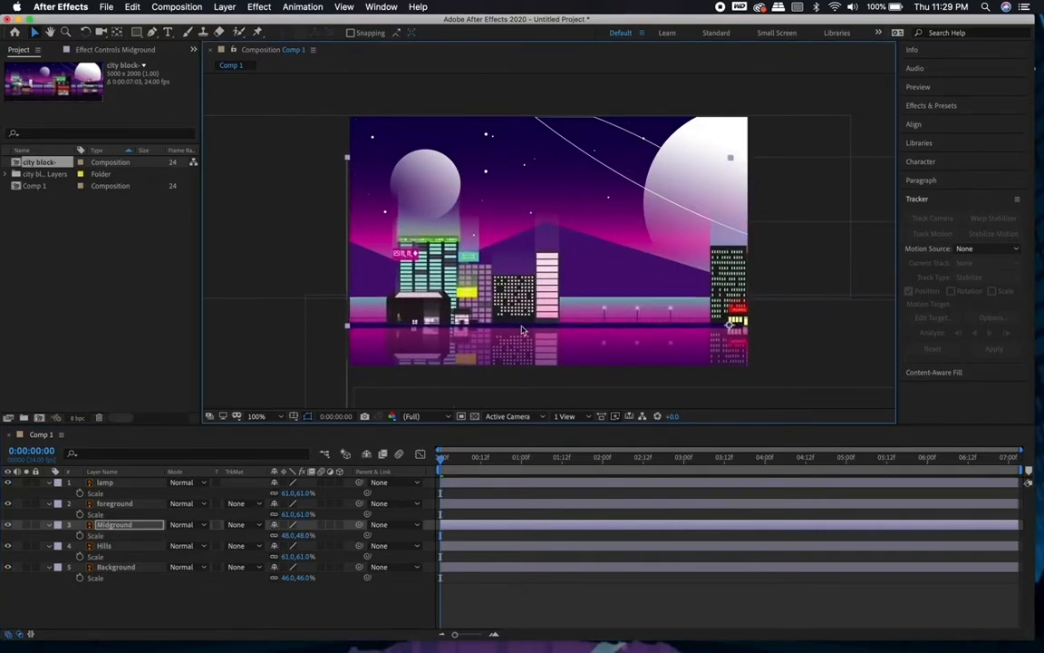
{"action": "mouse_move", "coordinate": [610, 336]}
{"action": "left_mouse_down"}
{"action": "mouse_move", "coordinate": [610, 301]}
{"action": "mouse_move", "coordinate": [611, 339]}
{"action": "left_mouse_up"}
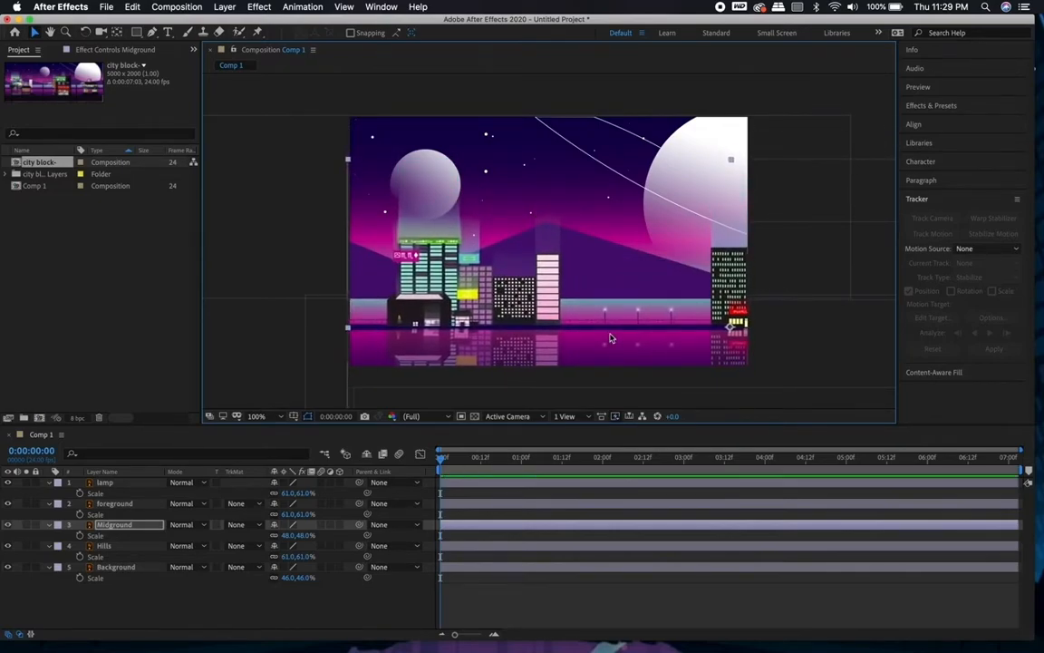
Step: Reduce the Midground layer to 39% and reposition it so both building clusters fit within the frame
{"action": "left_click_drag", "start_coordinate": [301, 537], "coordinate": [293, 537]}
{"action": "left_click_drag", "start_coordinate": [583, 322], "coordinate": [510, 318]}
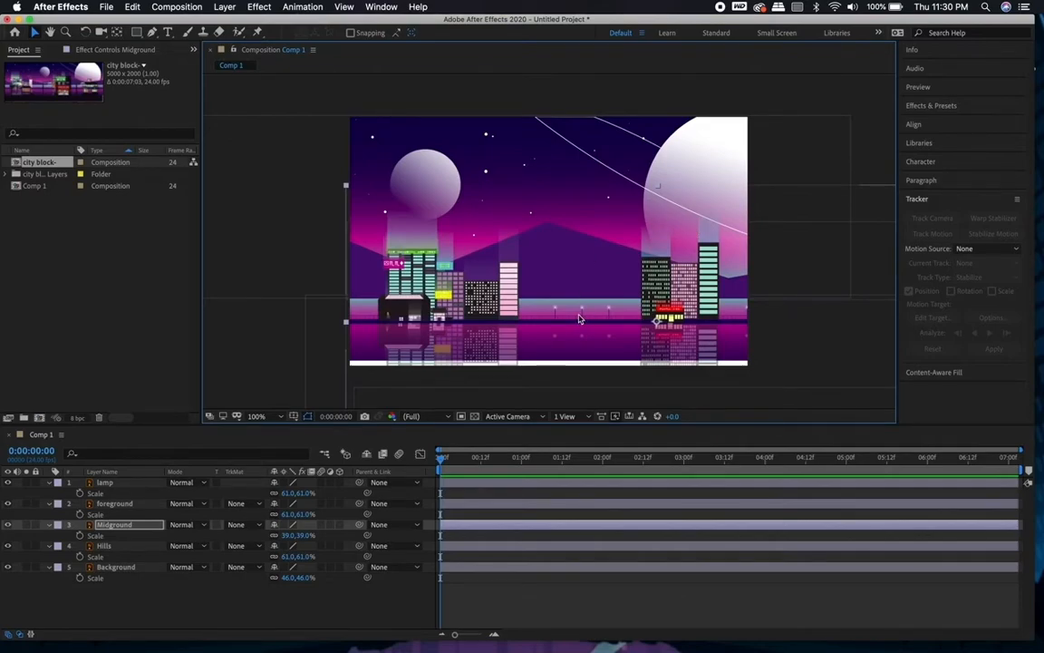
{"action": "left_click_drag", "start_coordinate": [580, 316], "coordinate": [582, 315]}
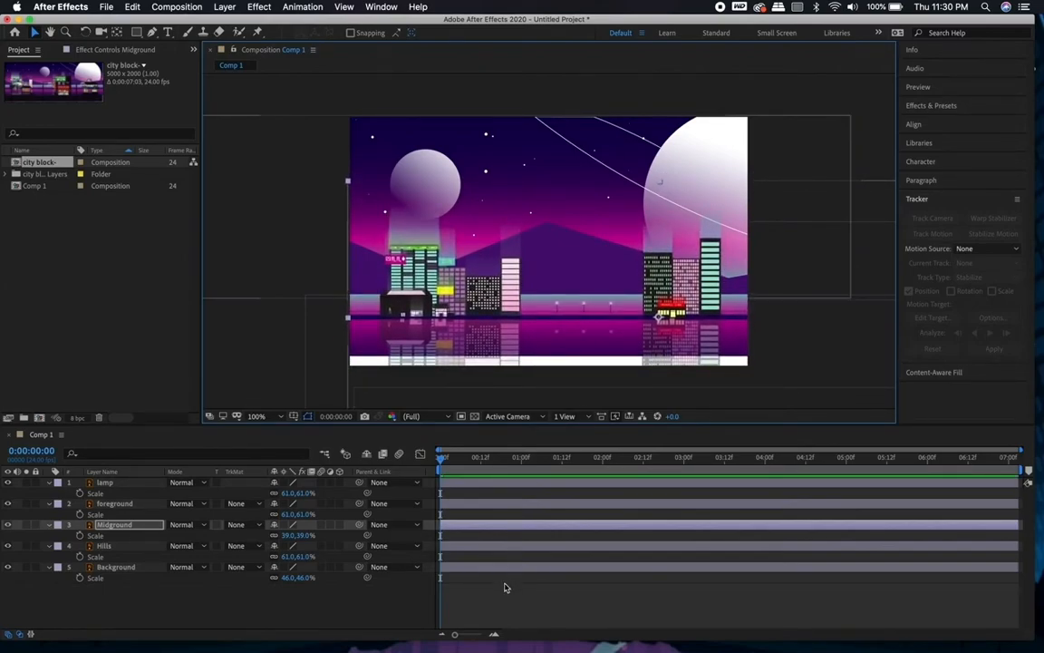
Step: Move the foreground layer up so its dark ground covers the bottom of the frame and its shop stands near the centre
{"action": "left_click", "coordinate": [485, 505]}
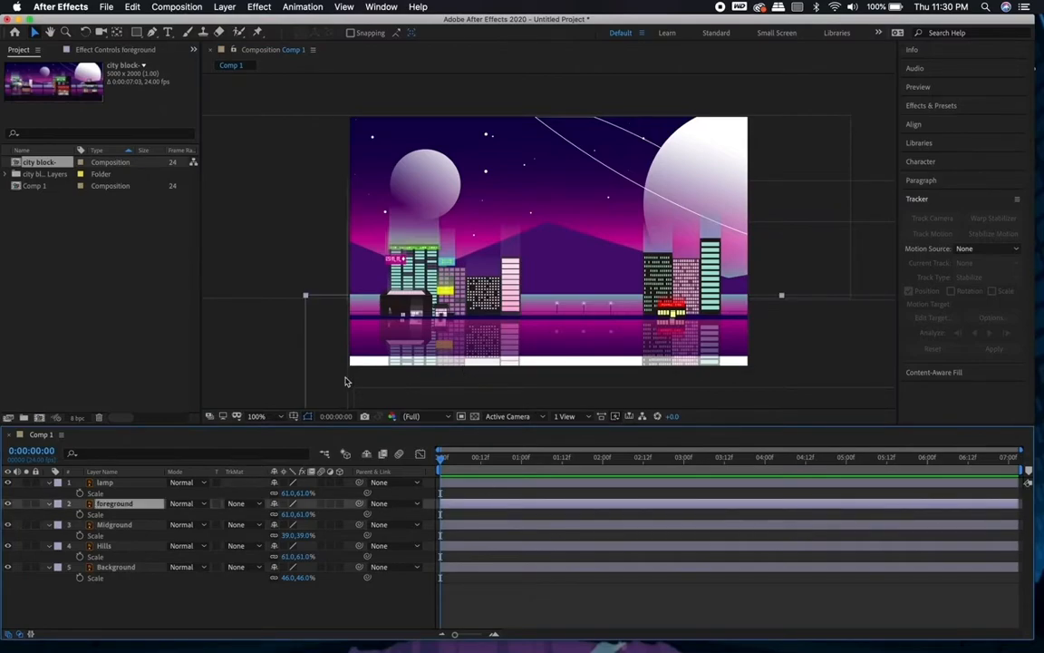
{"action": "left_click_drag", "start_coordinate": [314, 362], "coordinate": [384, 159]}
{"action": "left_click_drag", "start_coordinate": [509, 267], "coordinate": [555, 294]}
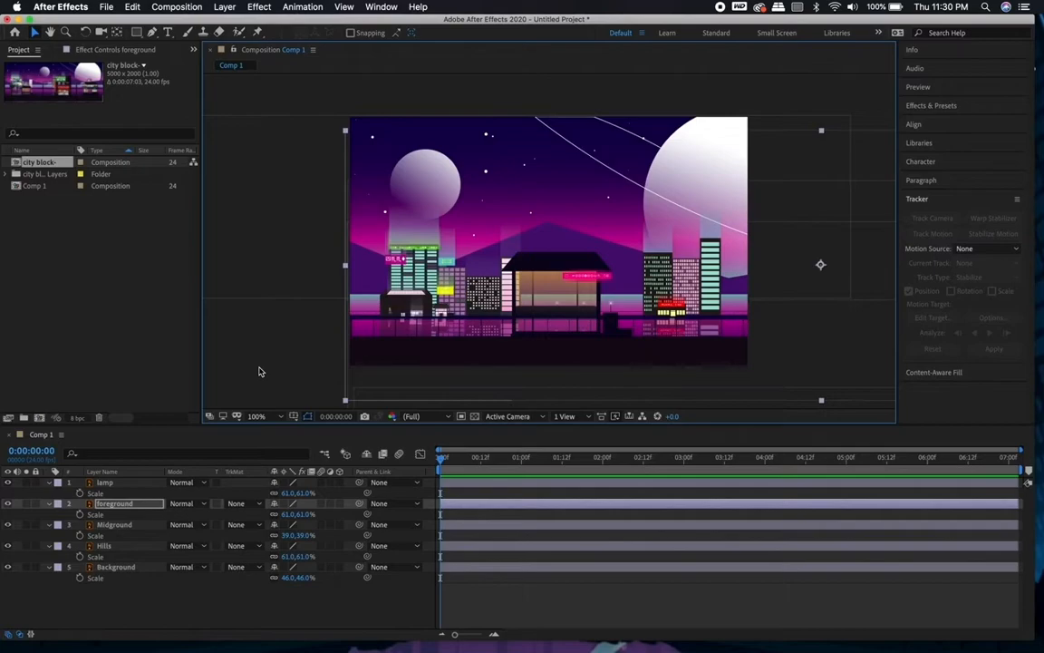
{"action": "left_click", "coordinate": [258, 372]}
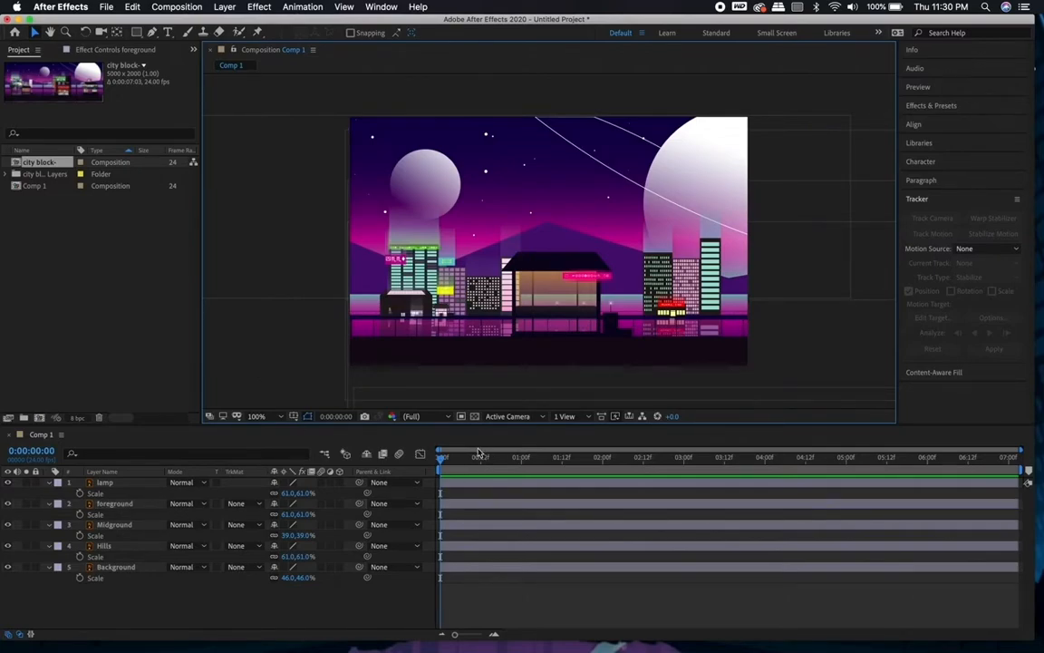
Step: Move the lamp layer up into the frame and shift it right so one street lamp stands beside the central shop
{"action": "left_click", "coordinate": [478, 483]}
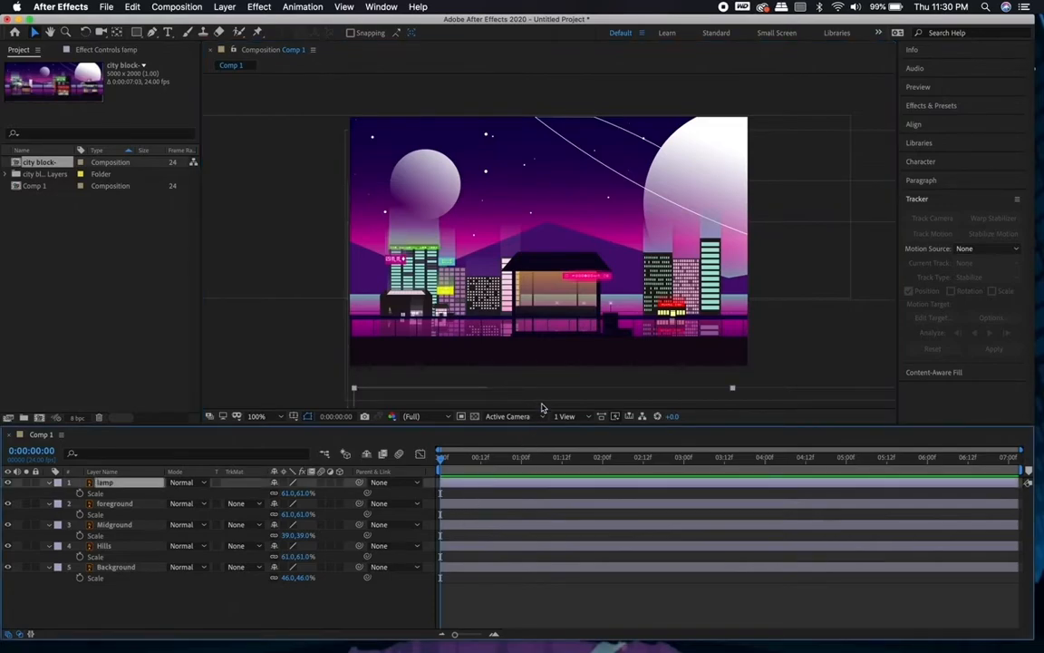
{"action": "left_click_drag", "start_coordinate": [532, 393], "coordinate": [552, 192]}
{"action": "mouse_move", "coordinate": [444, 197]}
{"action": "left_mouse_down"}
{"action": "mouse_move", "coordinate": [454, 169]}
{"action": "mouse_move", "coordinate": [436, 183]}
{"action": "left_mouse_up"}
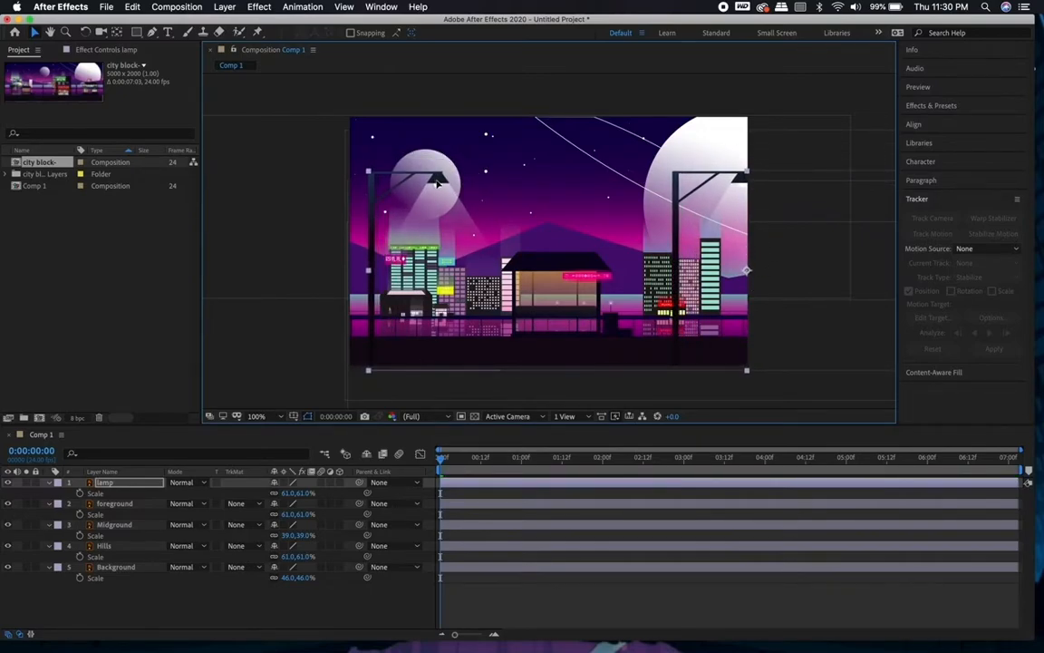
{"action": "left_click_drag", "start_coordinate": [437, 184], "coordinate": [520, 183]}
Step: Reduce the lamp layer's scale to 58% and reposition it so the lamp pole stands between the buildings and the central shop
{"action": "left_click", "coordinate": [307, 442]}
{"action": "left_click_drag", "start_coordinate": [306, 492], "coordinate": [306, 494]}
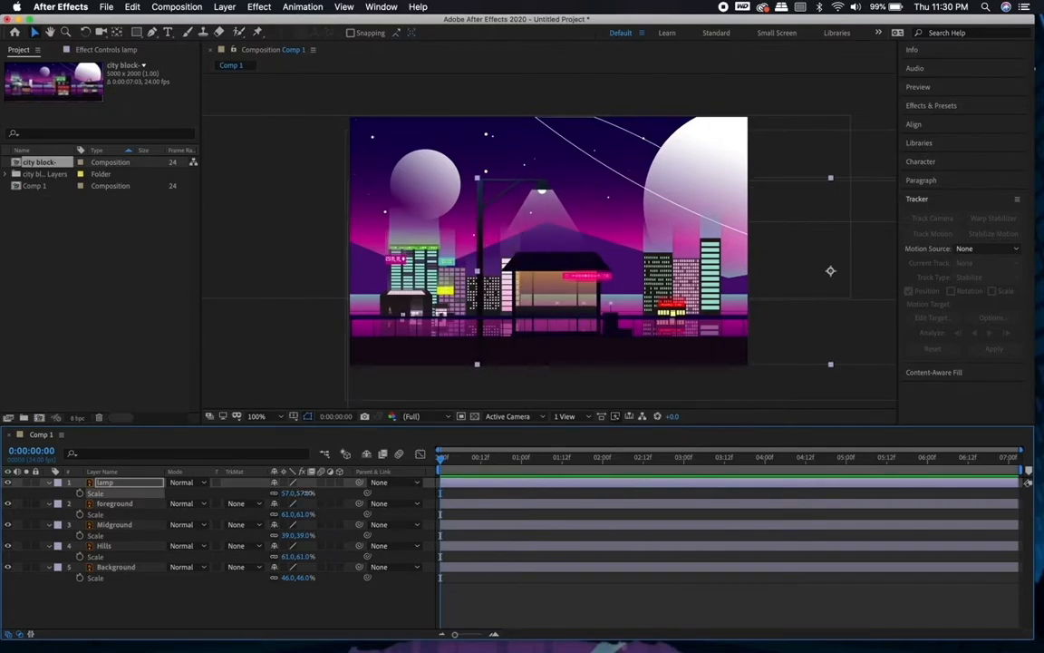
{"action": "left_click_drag", "start_coordinate": [529, 176], "coordinate": [520, 184]}
{"action": "left_click", "coordinate": [478, 589]}
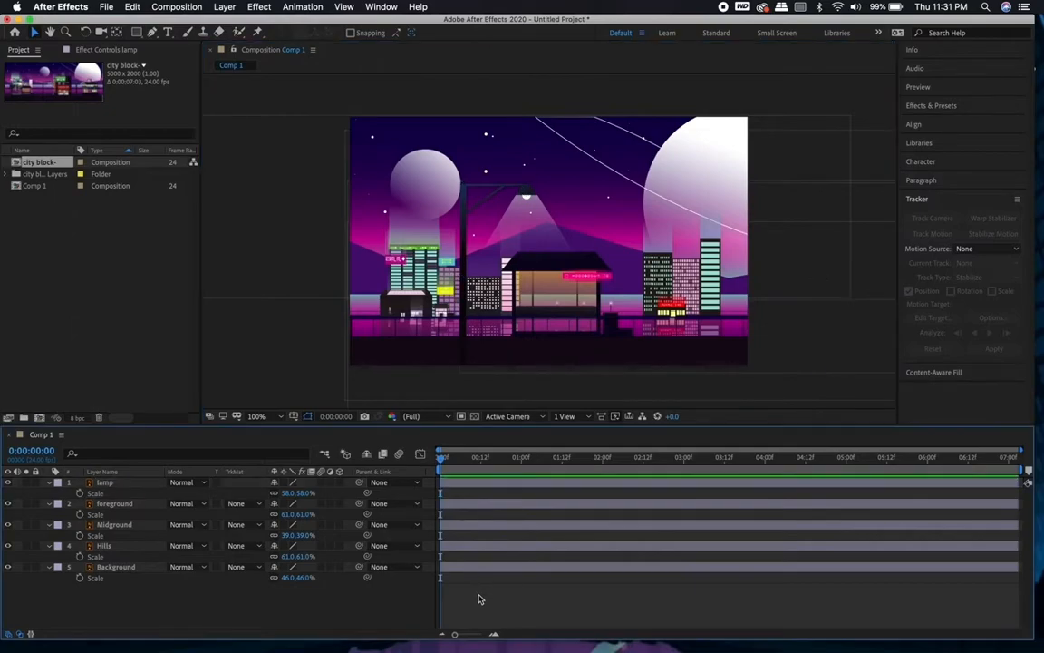
Step: Collapse the displayed Scale properties of all five layers
{"action": "left_click", "coordinate": [51, 483]}
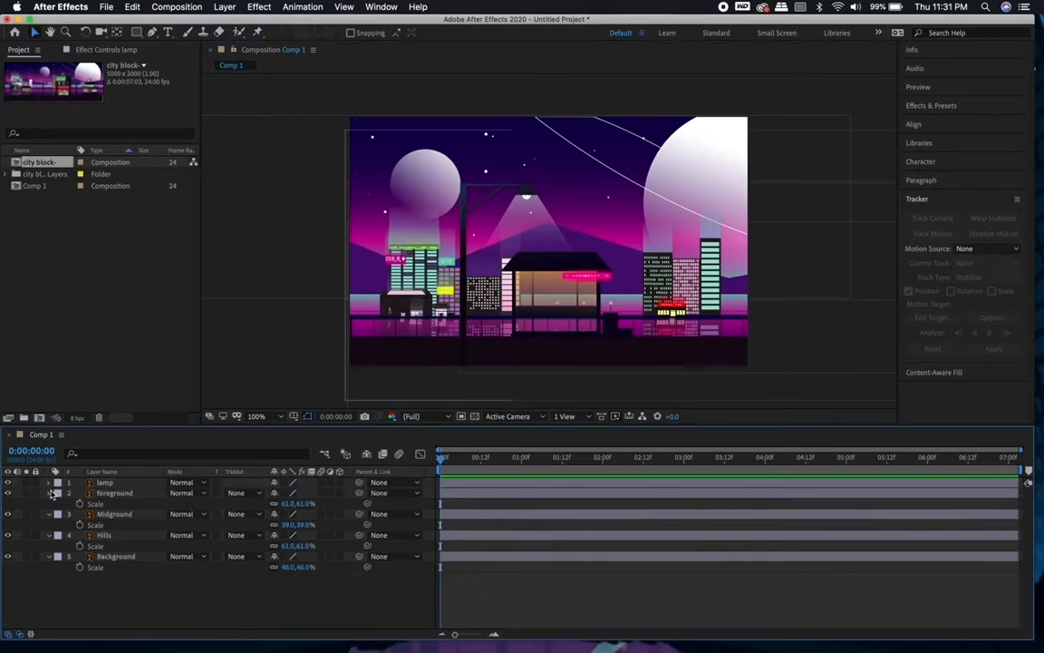
{"action": "left_click", "coordinate": [49, 492]}
{"action": "left_click", "coordinate": [50, 503]}
{"action": "left_click", "coordinate": [50, 514]}
{"action": "left_click", "coordinate": [50, 524]}
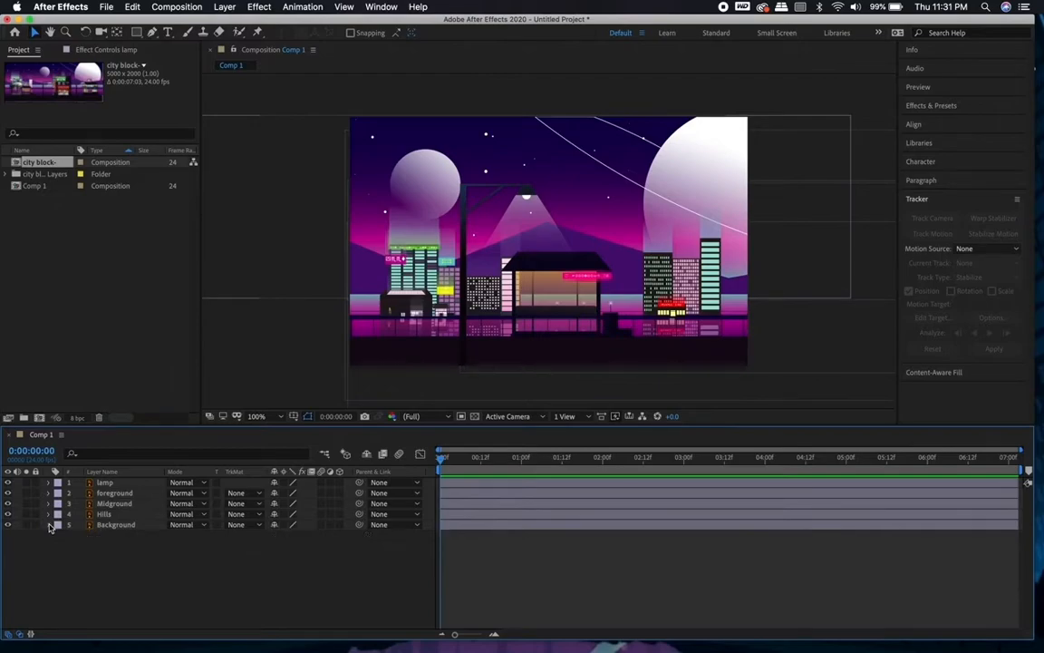
Step: Scale the lamp layer to 56% and shift it slightly right so its light falls over the shop's roof
{"action": "left_click", "coordinate": [491, 482]}
{"action": "key", "text": "s"}
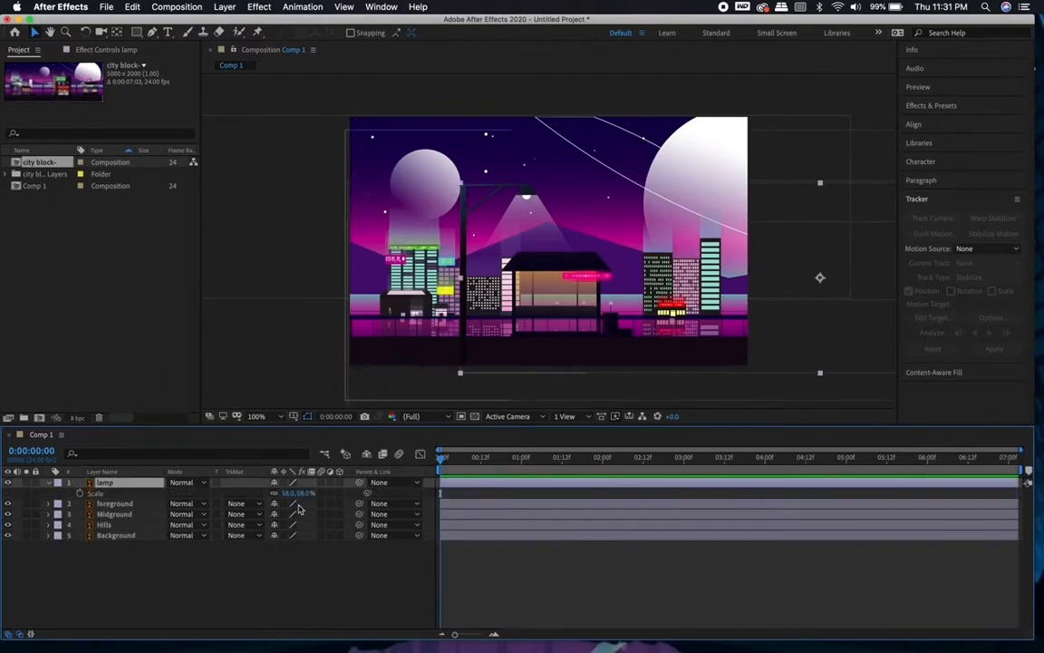
{"action": "left_click_drag", "start_coordinate": [299, 492], "coordinate": [298, 497]}
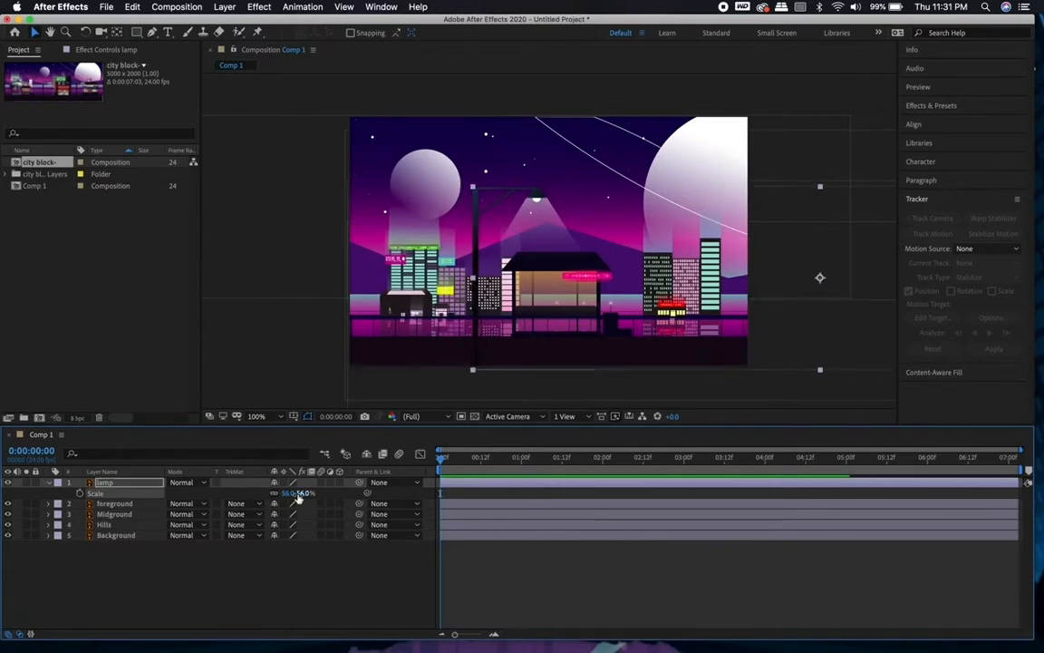
{"action": "mouse_move", "coordinate": [537, 197]}
{"action": "left_mouse_down"}
{"action": "mouse_move", "coordinate": [517, 197]}
{"action": "mouse_move", "coordinate": [548, 198]}
{"action": "left_mouse_up"}
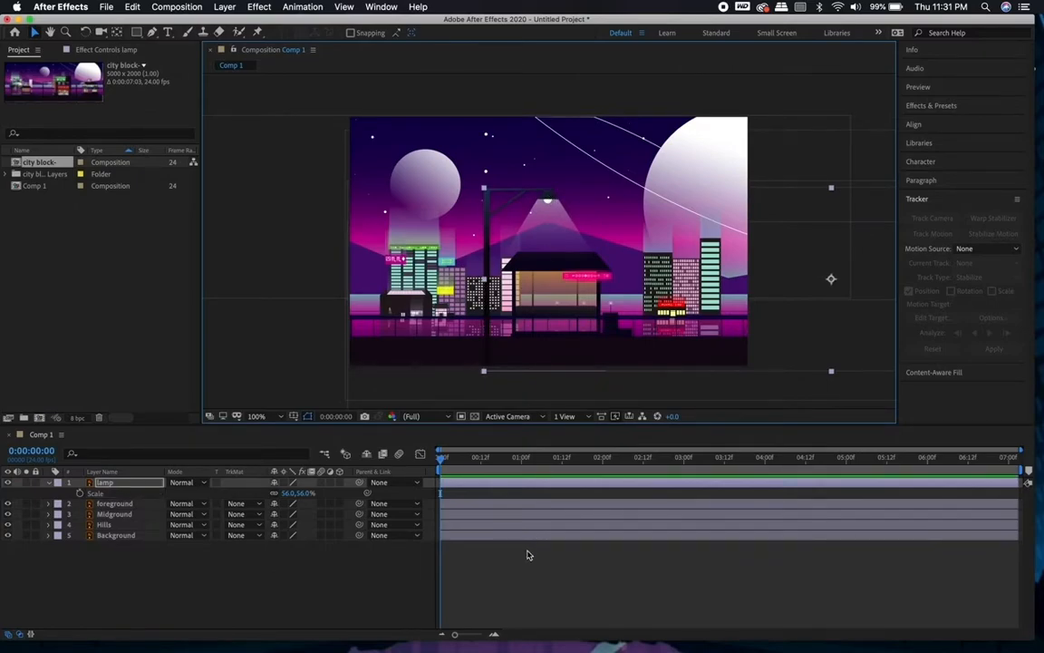
{"action": "left_click", "coordinate": [529, 552]}
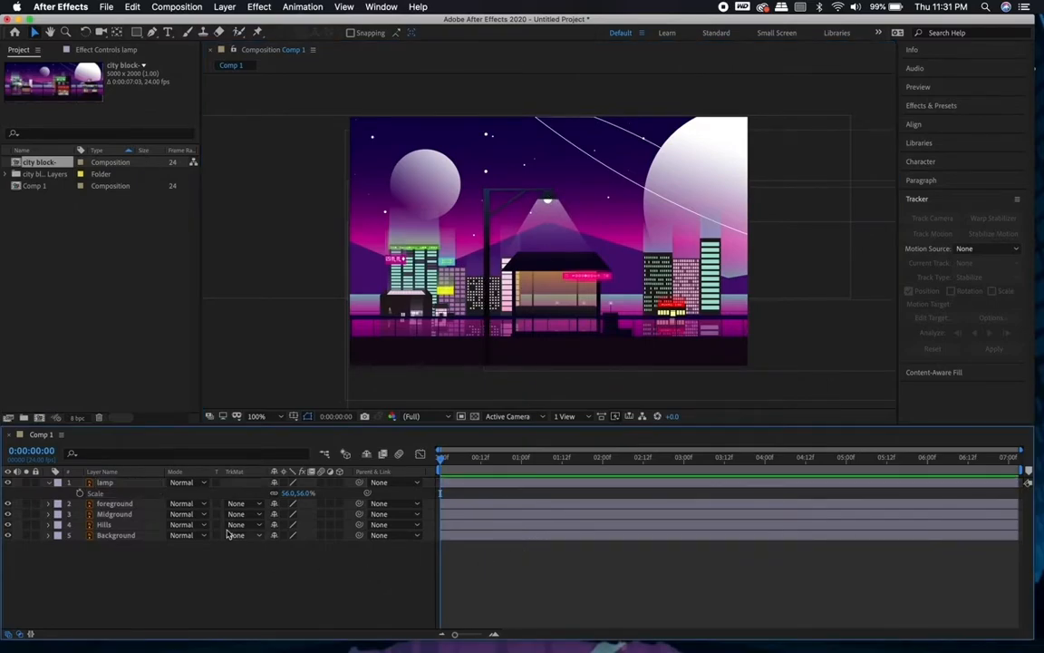
{"action": "left_click", "coordinate": [51, 483]}
Step: Reveal the foreground layer's Position property and set its starting keyframe at 0:00:00:00
{"action": "left_click", "coordinate": [458, 504]}
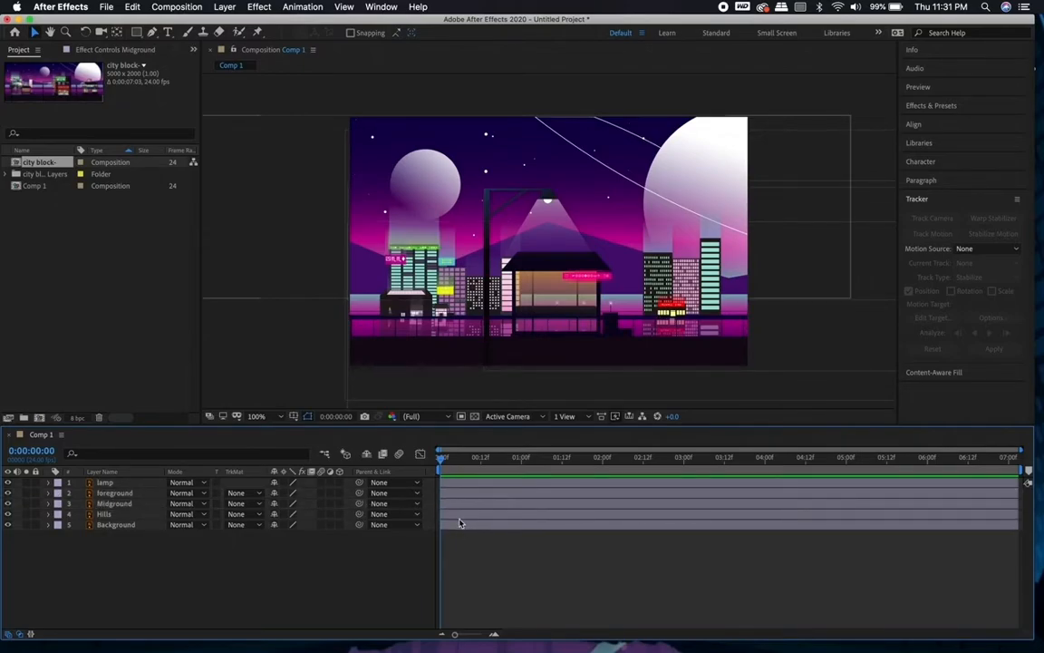
{"action": "left_click", "coordinate": [465, 495]}
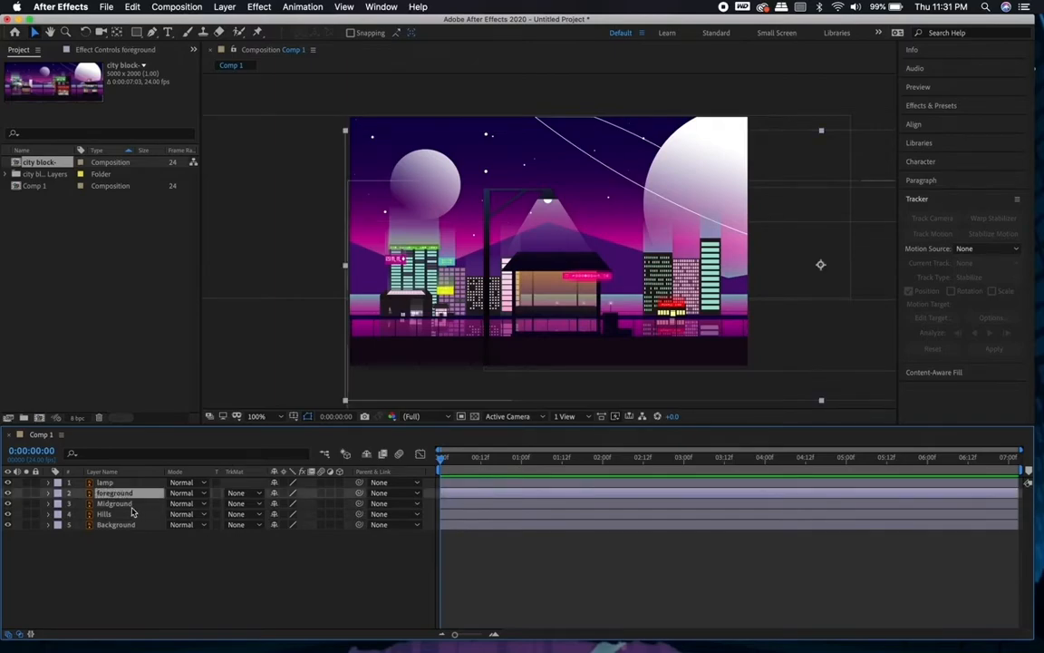
{"action": "key", "text": "p"}
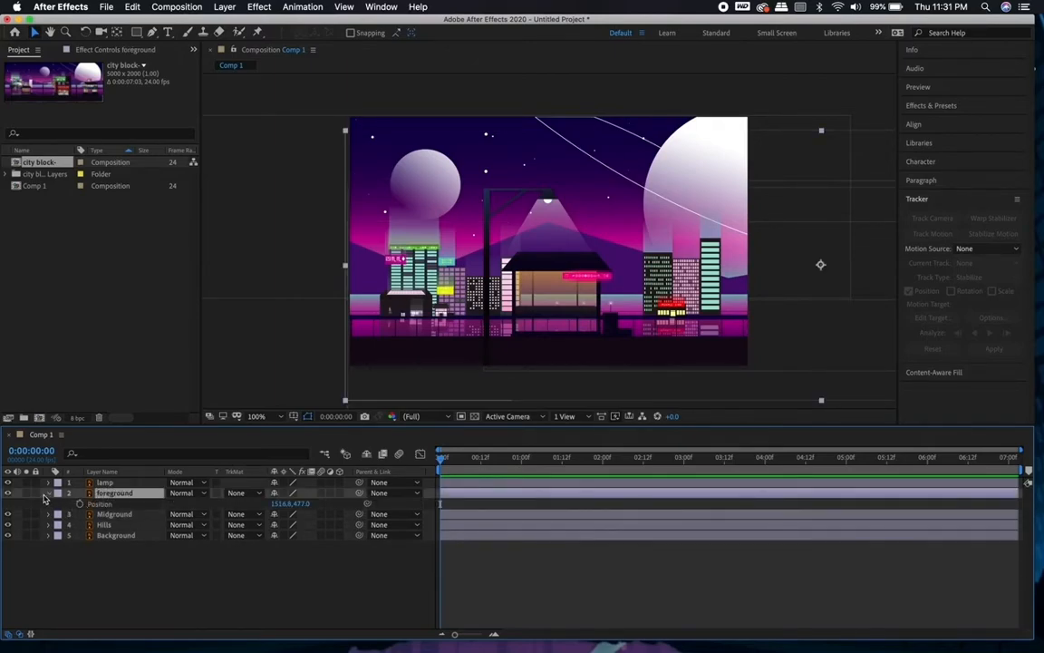
{"action": "left_click", "coordinate": [47, 494]}
{"action": "left_click", "coordinate": [48, 495]}
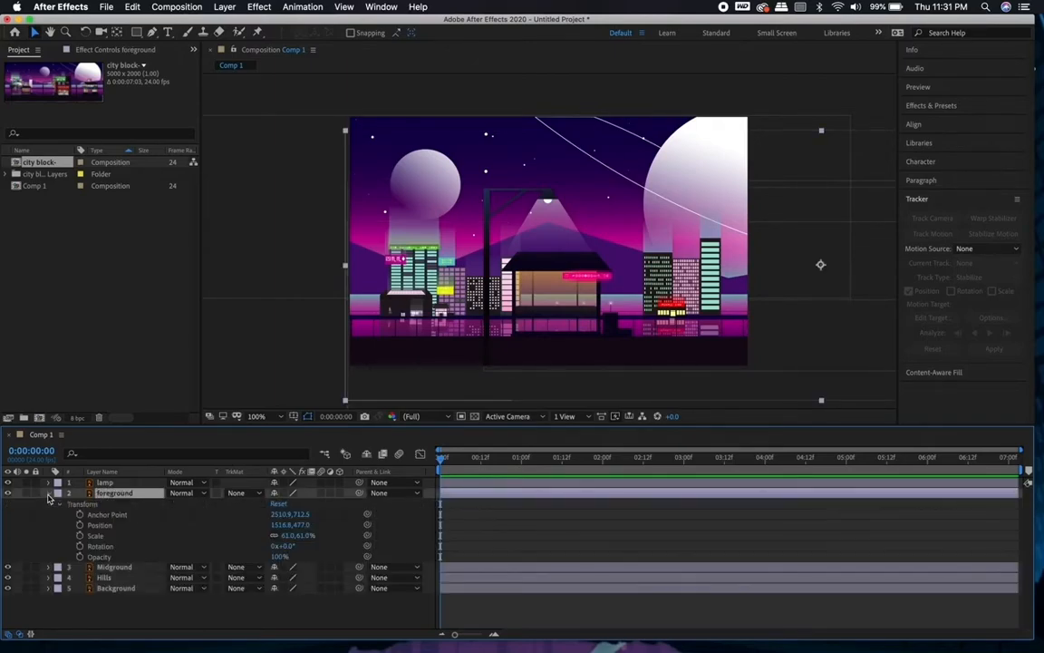
{"action": "left_click", "coordinate": [105, 527]}
{"action": "left_click", "coordinate": [49, 494]}
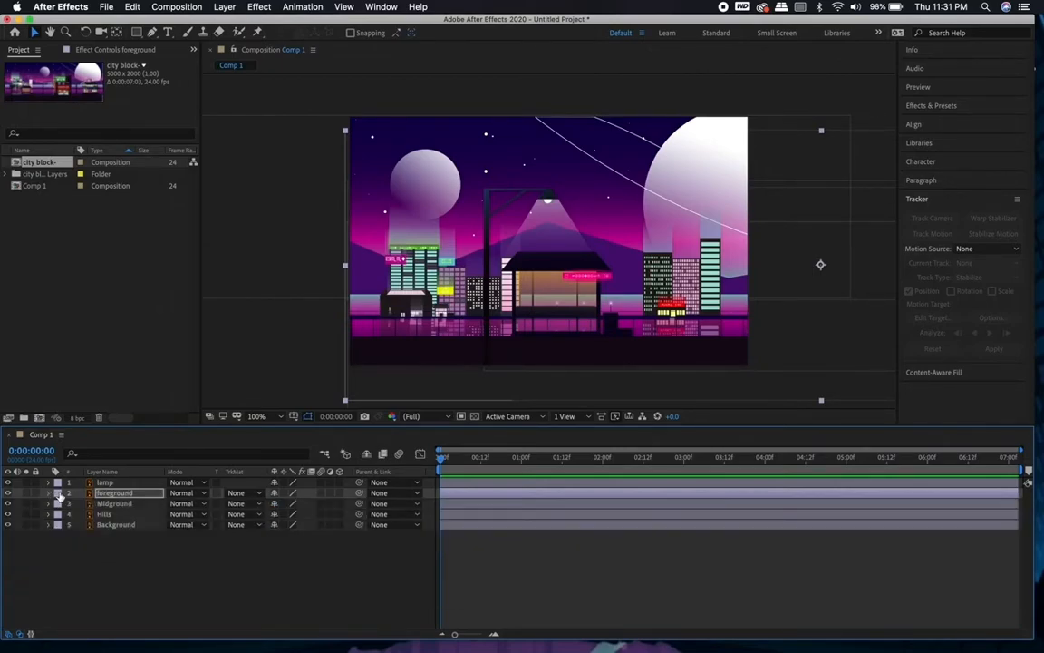
{"action": "key", "text": "p"}
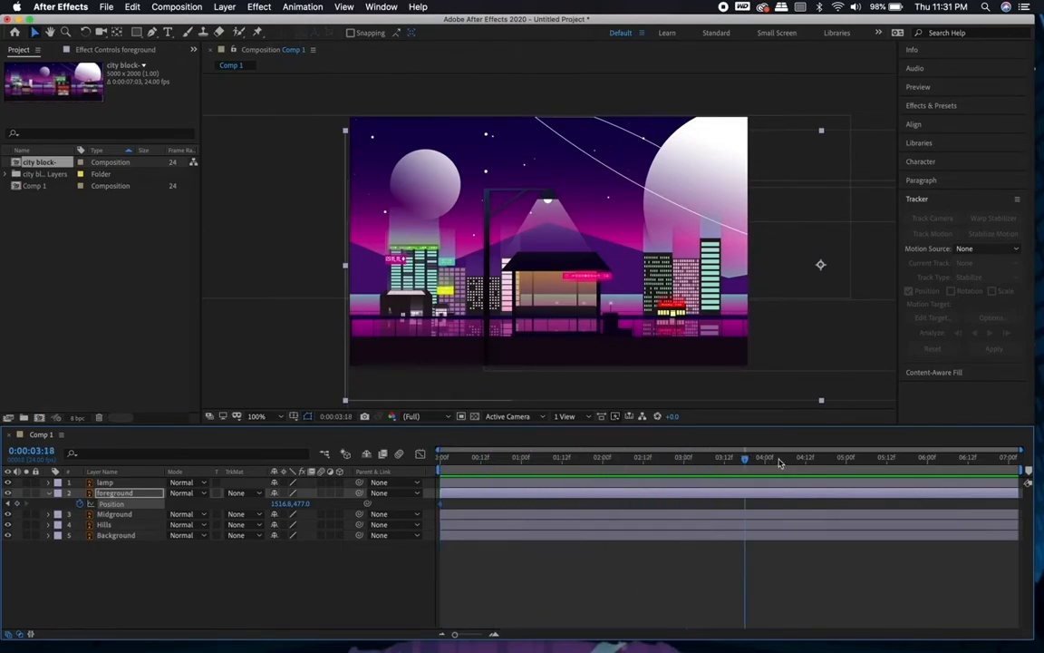
Step: Keyframe the foreground layer's X position at -237.2 at 0:00:07:02 so the shops slide left across the frame
{"action": "left_click_drag", "start_coordinate": [693, 475], "coordinate": [1015, 439]}
{"action": "left_click_drag", "start_coordinate": [287, 507], "coordinate": [118, 511]}
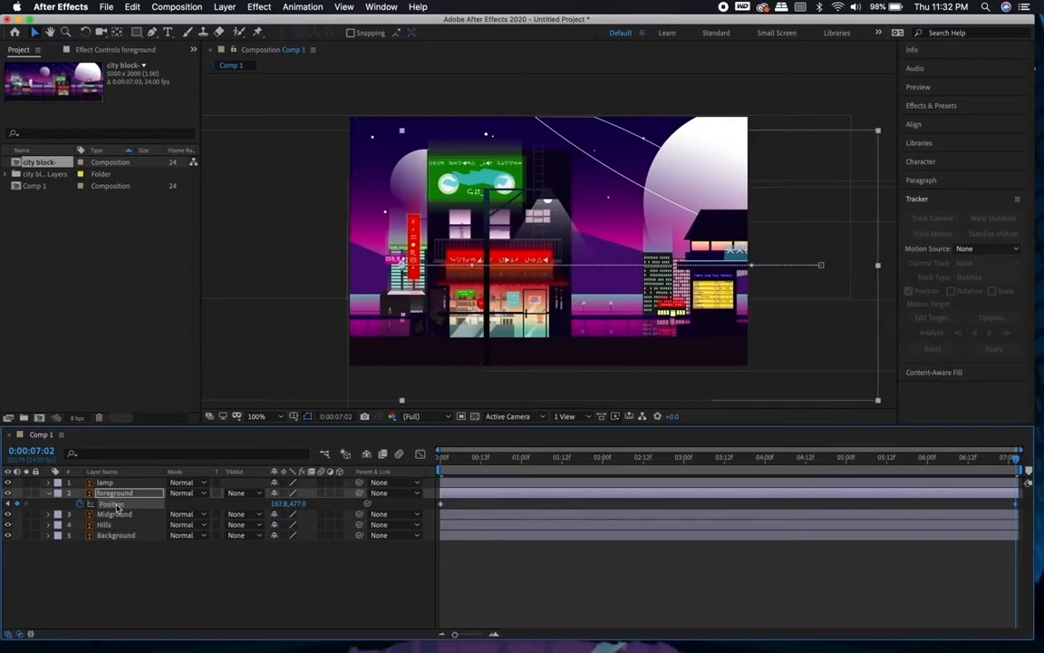
{"action": "mouse_move", "coordinate": [282, 504]}
{"action": "left_mouse_down"}
{"action": "mouse_move", "coordinate": [269, 504]}
{"action": "mouse_move", "coordinate": [279, 505]}
{"action": "left_mouse_up"}
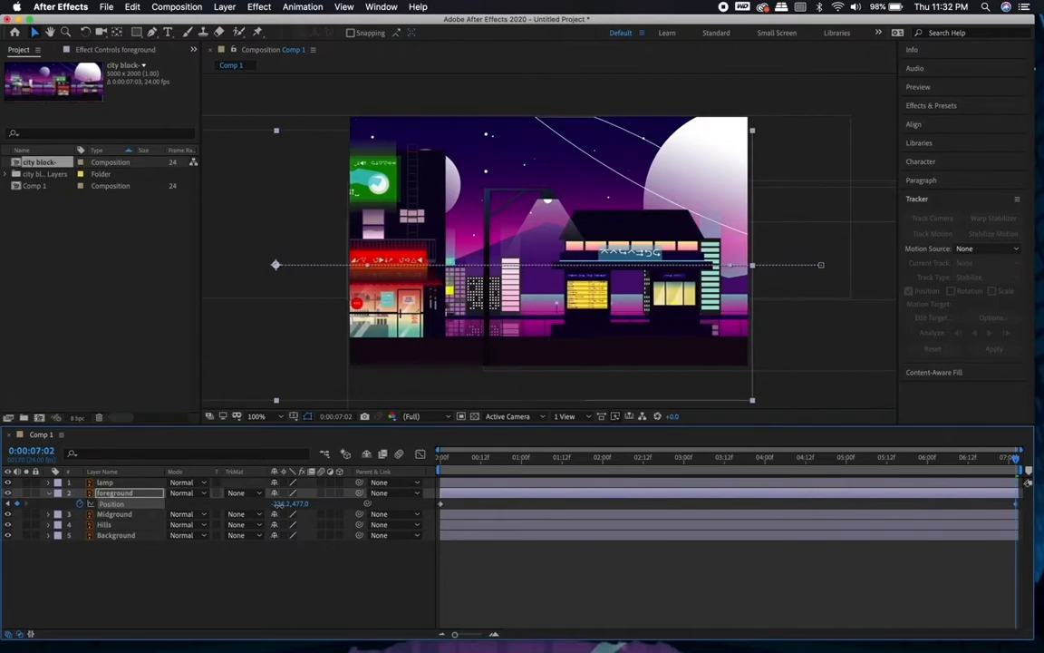
{"action": "left_click", "coordinate": [751, 586]}
Step: Preview the foreground animation from the start and return the playhead to 0:00:00:00
{"action": "left_click_drag", "start_coordinate": [1014, 461], "coordinate": [408, 509]}
{"action": "key", "text": "space"}
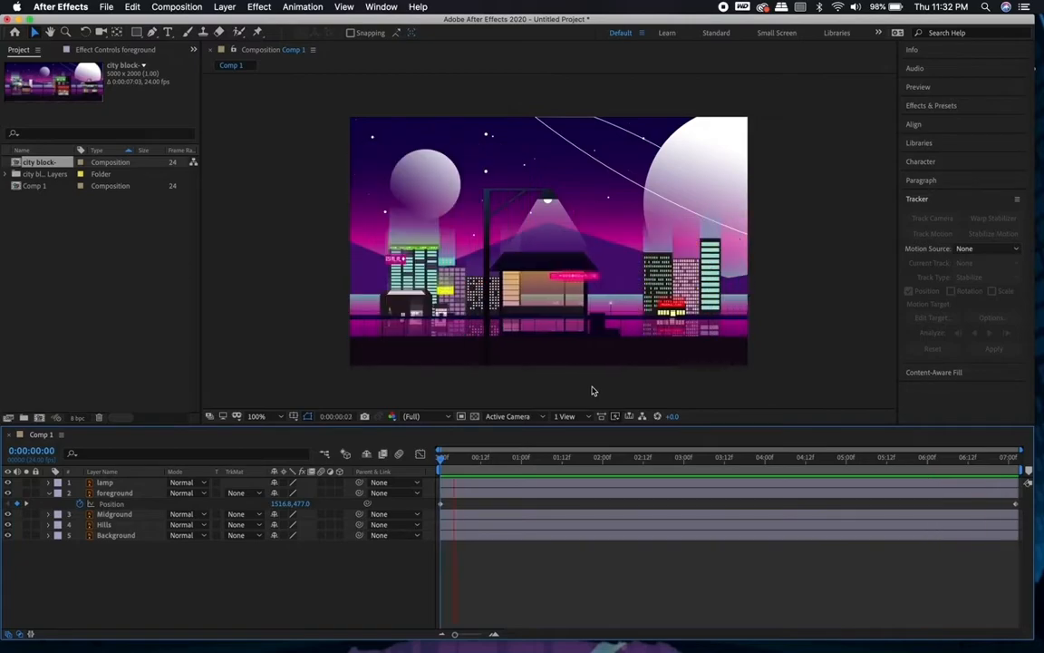
{"action": "key", "text": "space"}
{"action": "left_click_drag", "start_coordinate": [529, 464], "coordinate": [419, 499]}
Step: Try adding a Position keyframe to the lamp layer at 0:00:00:00 and shifting its X position to 56.3
{"action": "left_click", "coordinate": [462, 494]}
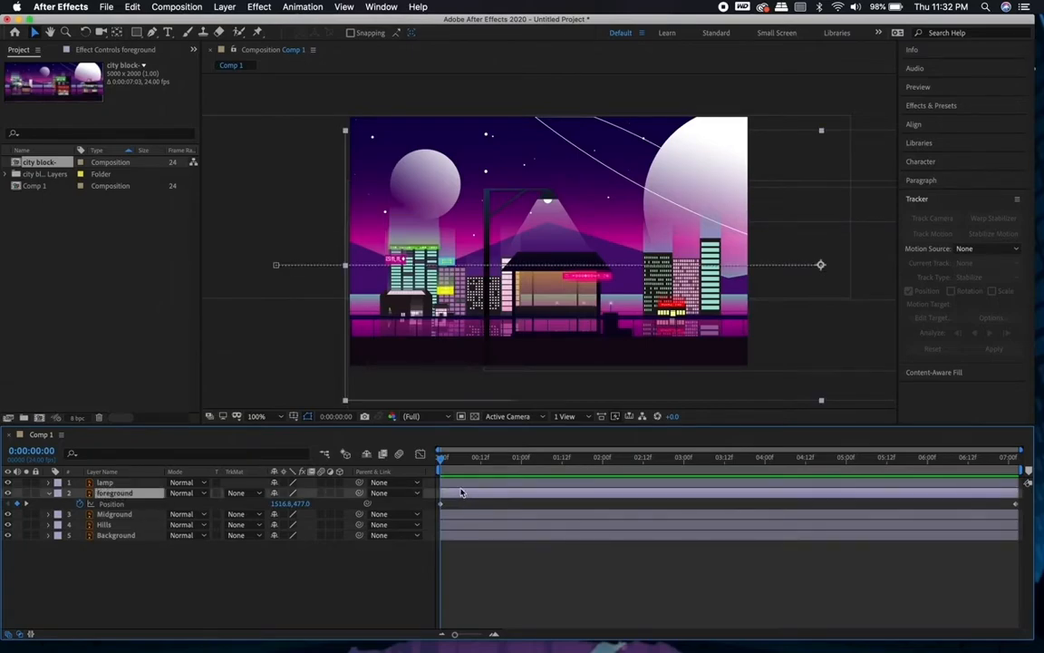
{"action": "left_click", "coordinate": [466, 482]}
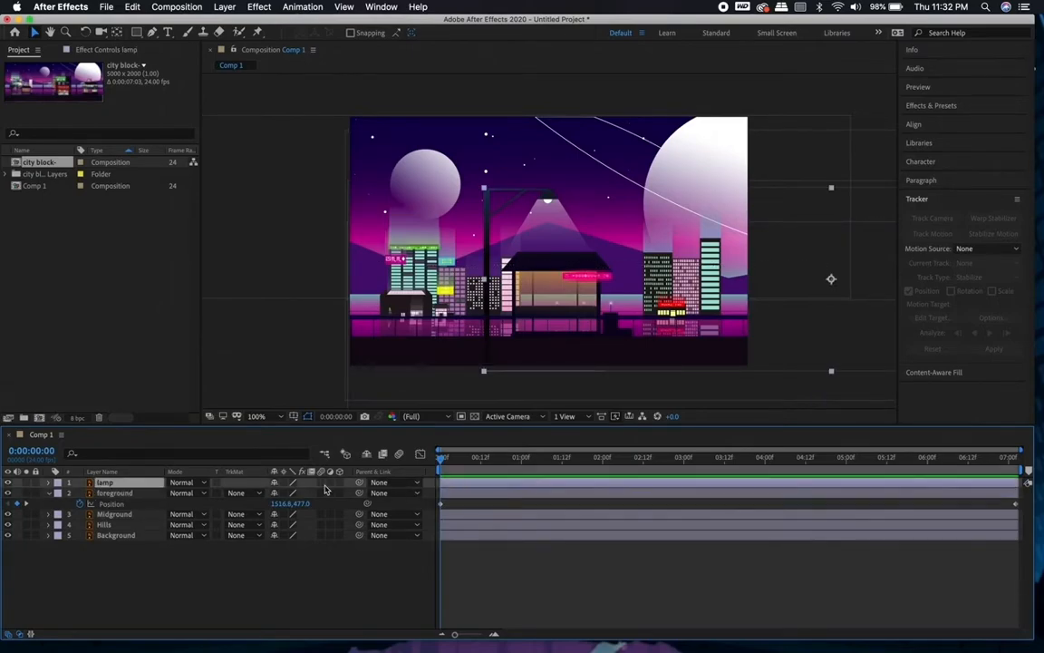
{"action": "key", "text": "p"}
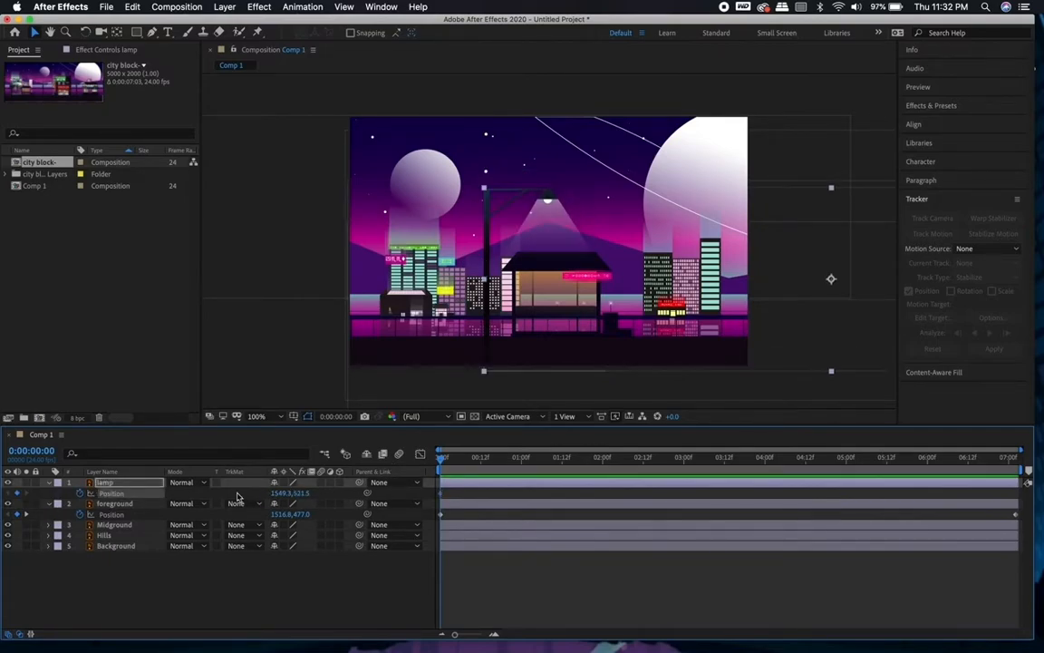
{"action": "left_click_drag", "start_coordinate": [282, 494], "coordinate": [28, 508]}
{"action": "left_click_drag", "start_coordinate": [286, 498], "coordinate": [47, 500]}
{"action": "left_click_drag", "start_coordinate": [289, 494], "coordinate": [213, 495]}
{"action": "left_click_drag", "start_coordinate": [282, 495], "coordinate": [56, 490]}
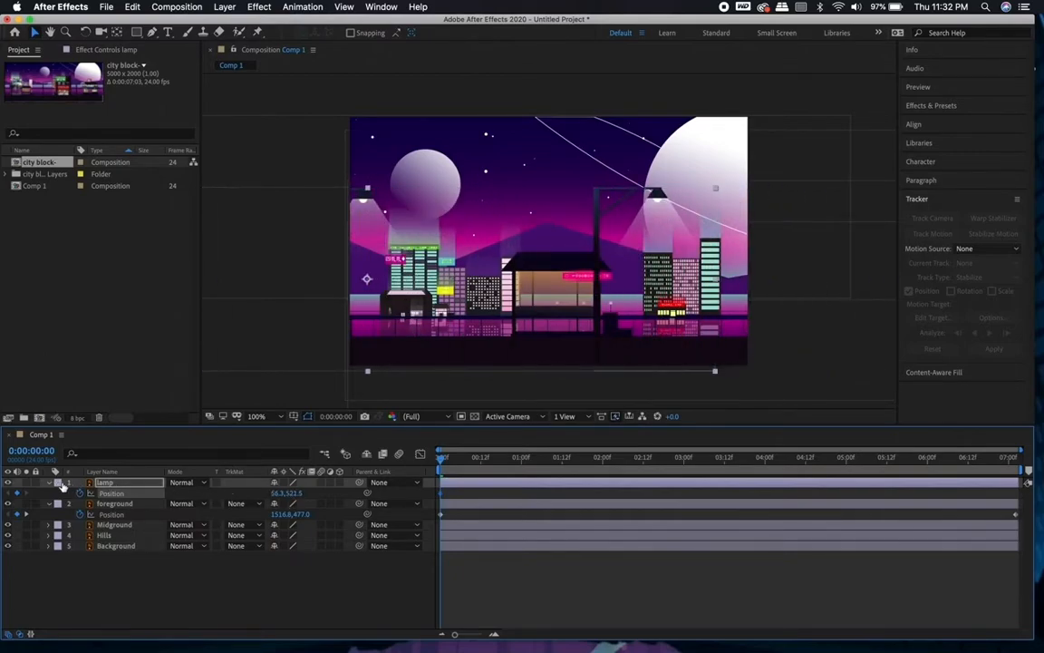
Step: Undo the lamp layer's horizontal moves and its Position keyframe
{"action": "key", "text": "super+z"}
{"action": "key", "text": "super+z"}
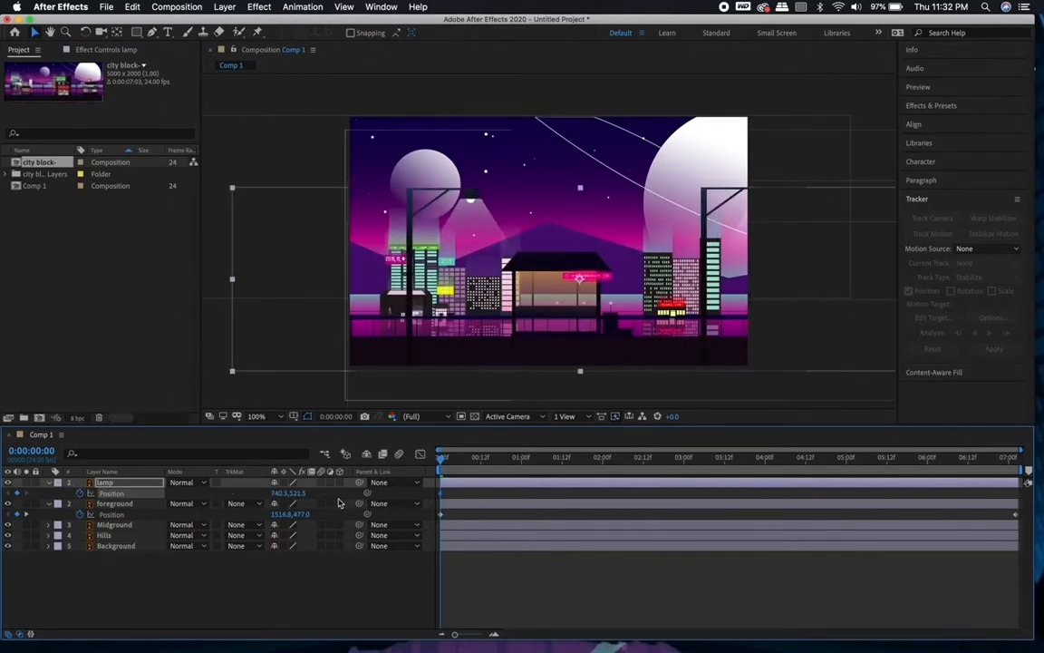
{"action": "key", "text": "super+z"}
{"action": "key", "text": "super+z"}
{"action": "key", "text": "super+z"}
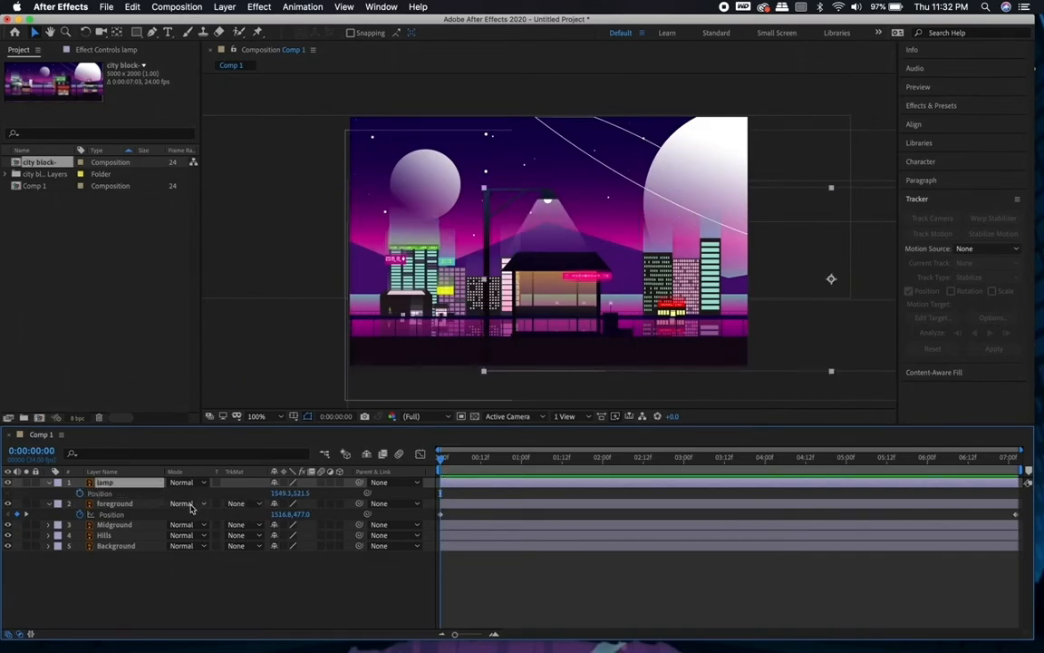
Step: Hide the lamp layer and collapse the open properties of the lamp and foreground layers
{"action": "left_click", "coordinate": [49, 483]}
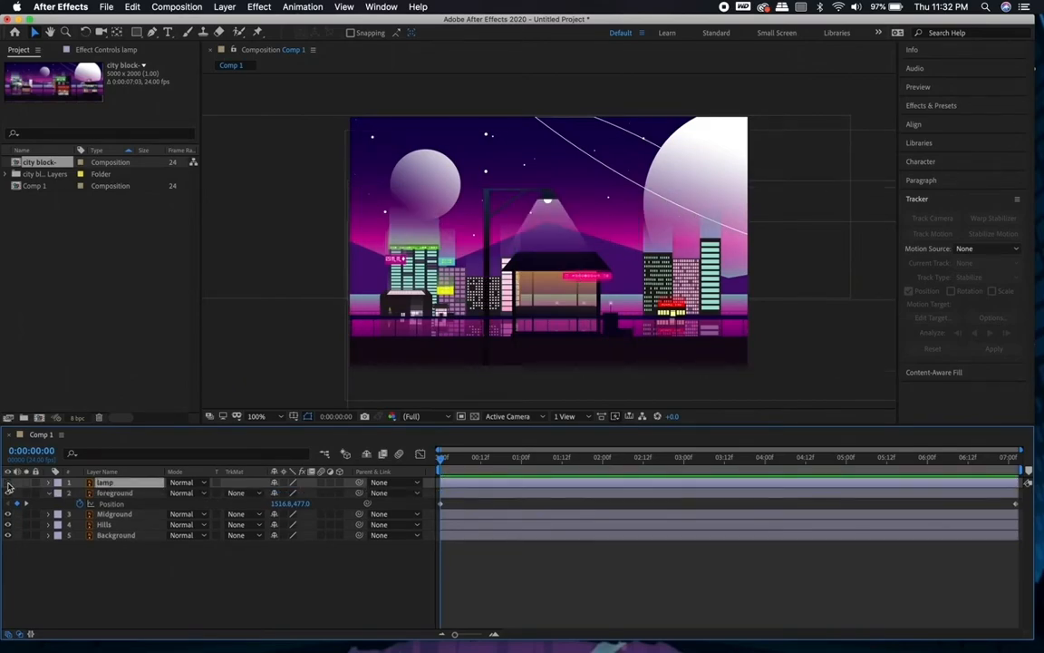
{"action": "left_click", "coordinate": [7, 482]}
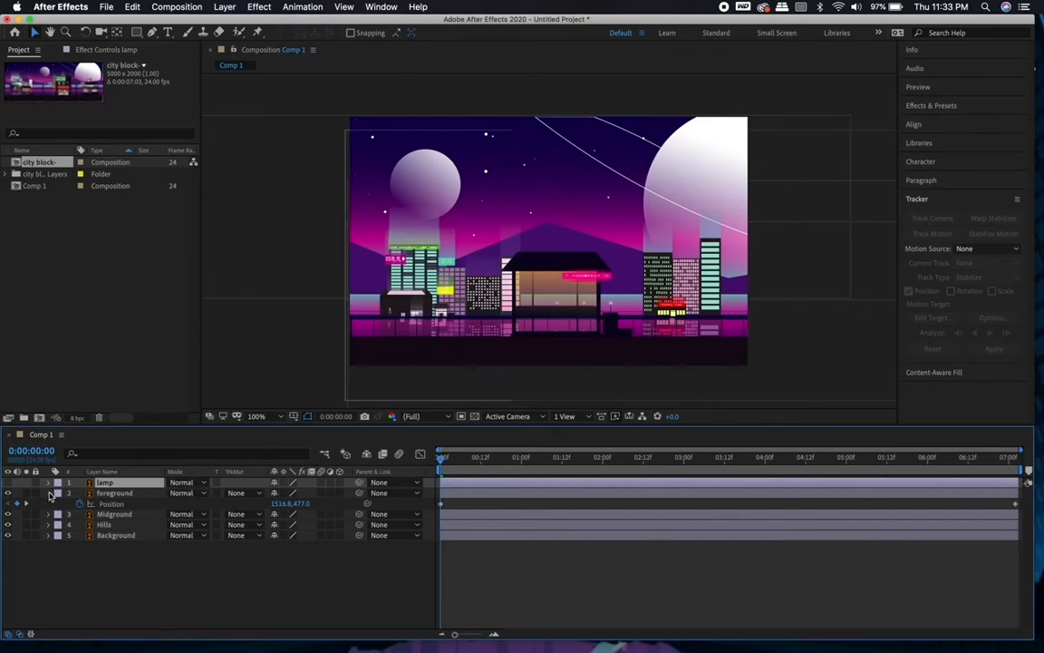
{"action": "left_click", "coordinate": [50, 494]}
Step: Set a starting Position keyframe on the Midground layer at 0:00:00:00 and show the foreground layer's Position alongside it
{"action": "left_click", "coordinate": [111, 503]}
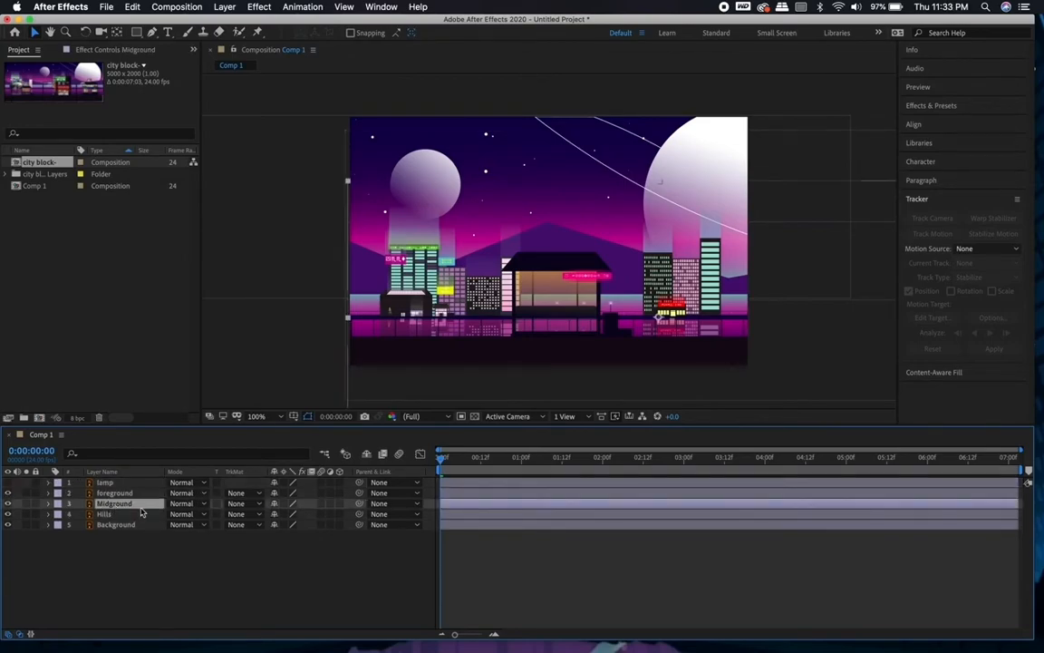
{"action": "key", "text": "p"}
{"action": "left_click", "coordinate": [79, 514]}
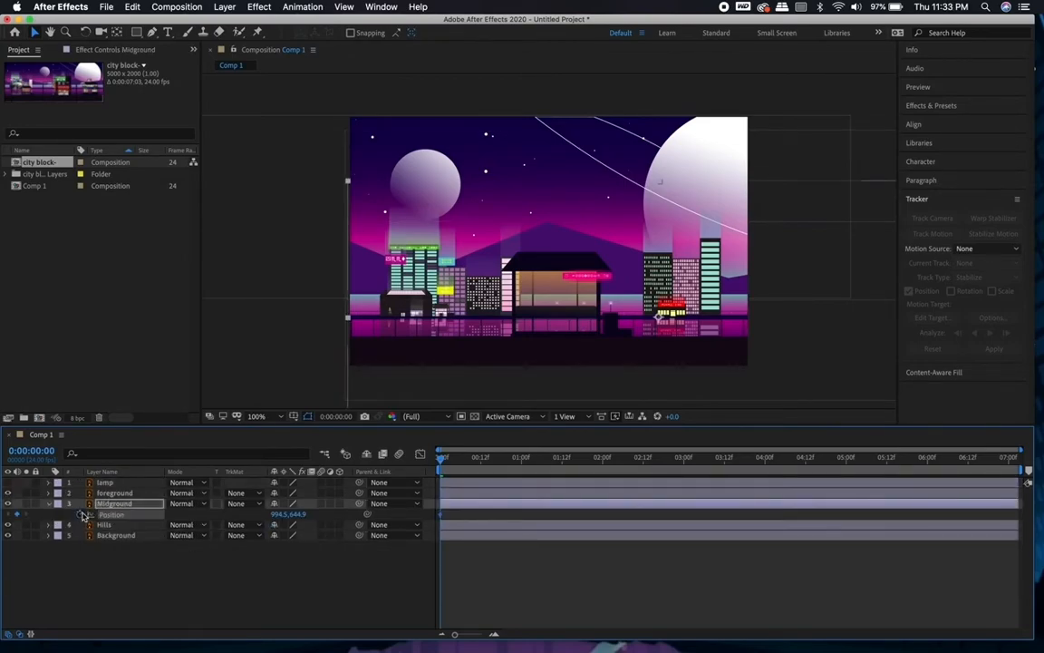
{"action": "left_click", "coordinate": [49, 493]}
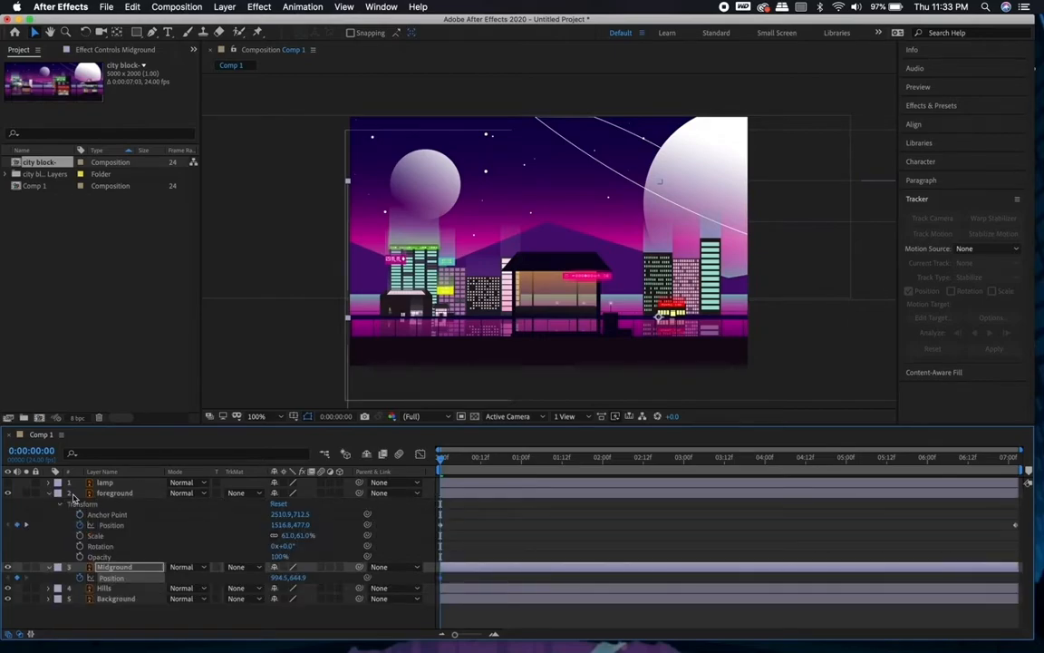
{"action": "left_click", "coordinate": [49, 493]}
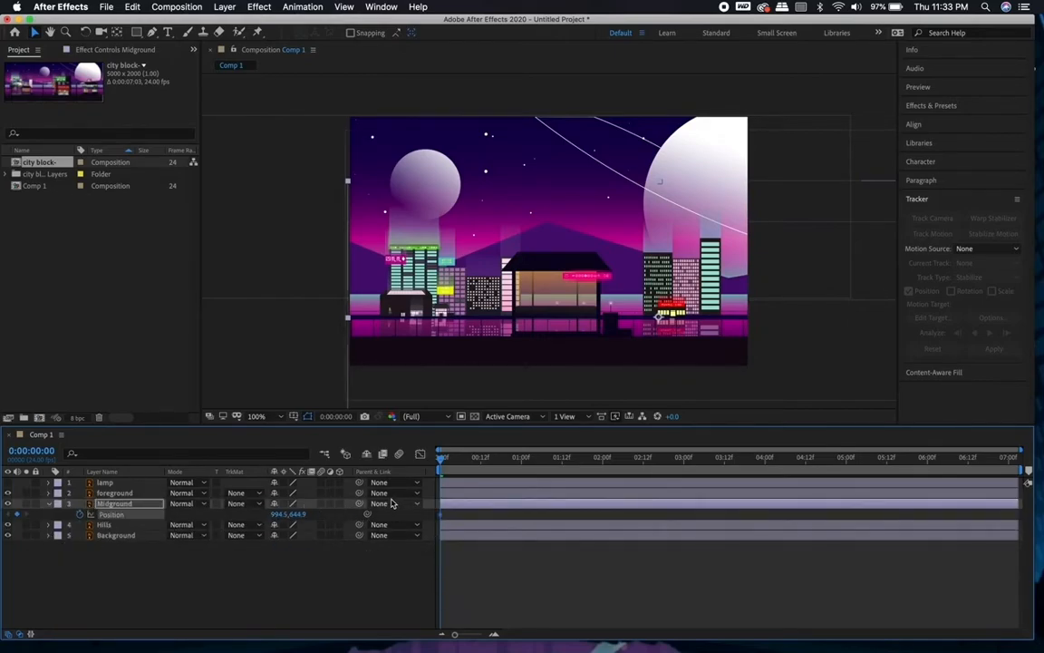
{"action": "left_click", "coordinate": [142, 494]}
{"action": "key", "text": "p"}
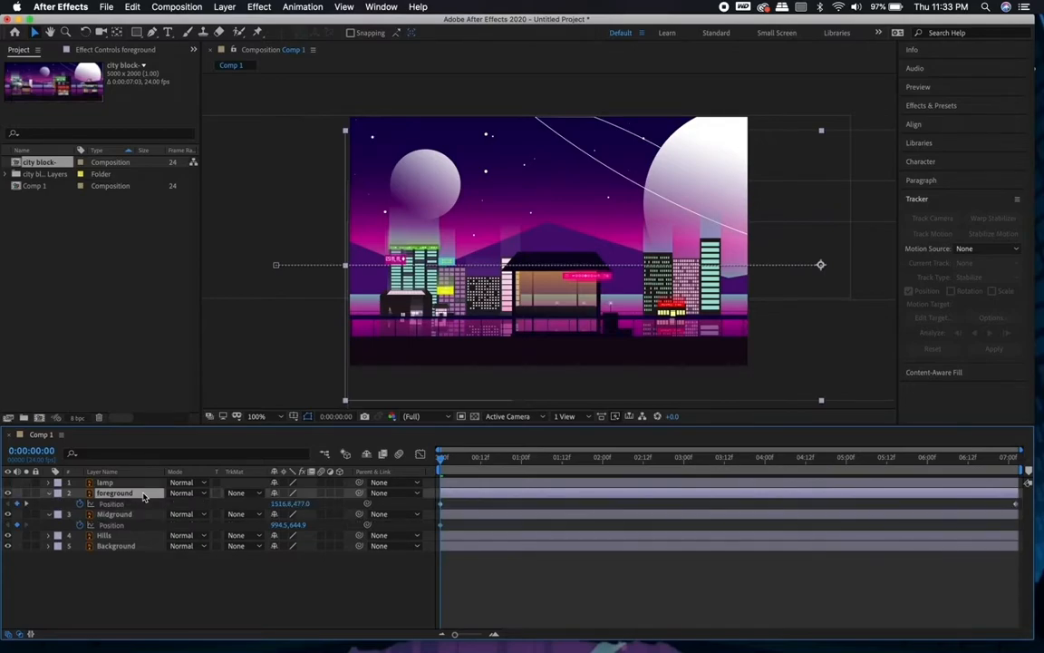
Step: Keyframe the Midground layer's X position at about 412 at 0:00:07:02 so its buildings slide left
{"action": "left_click_drag", "start_coordinate": [443, 461], "coordinate": [1016, 458]}
{"action": "left_click", "coordinate": [957, 516]}
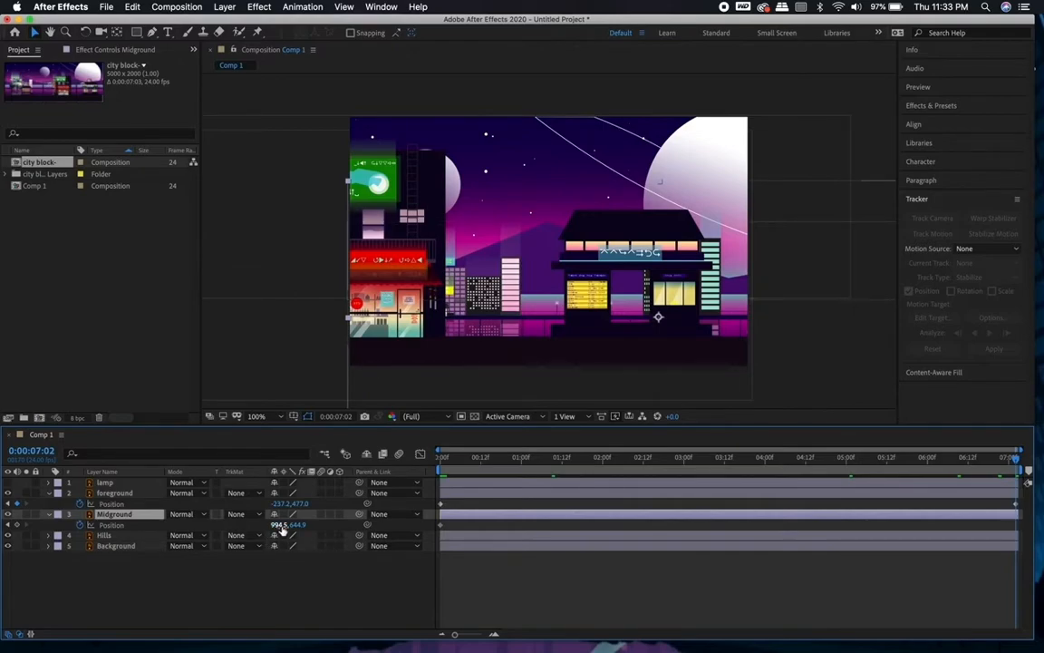
{"action": "left_click_drag", "start_coordinate": [283, 530], "coordinate": [114, 536]}
Step: Preview the combined foreground and Midground motion from the start, and return the playhead to 0:00:07:02
{"action": "left_click_drag", "start_coordinate": [1014, 459], "coordinate": [354, 537]}
{"action": "key", "text": "space"}
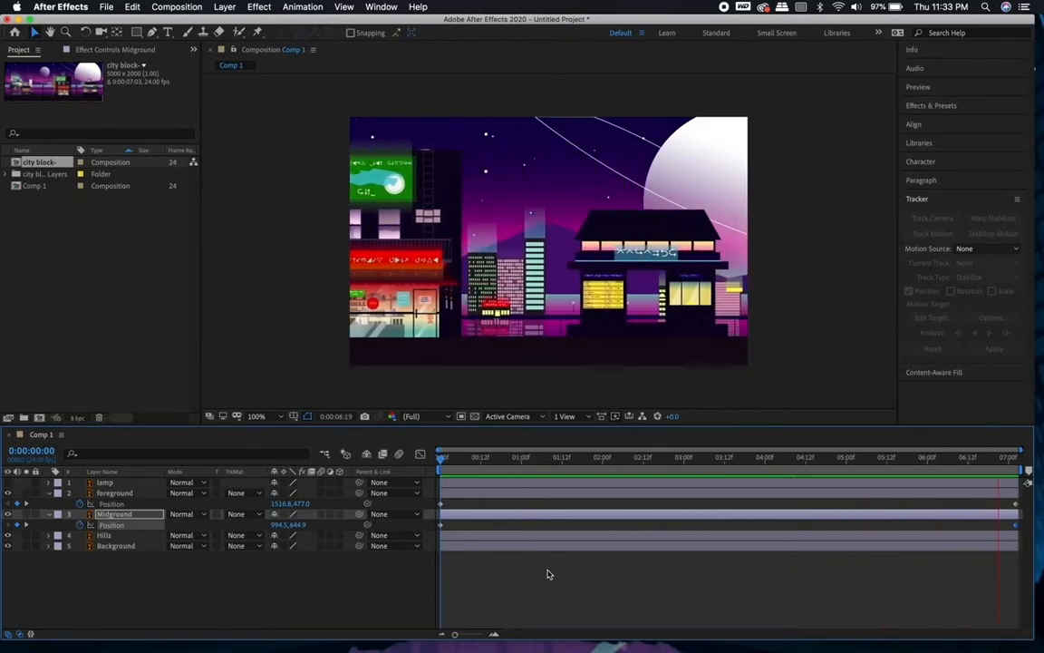
{"action": "left_click_drag", "start_coordinate": [458, 461], "coordinate": [1022, 490]}
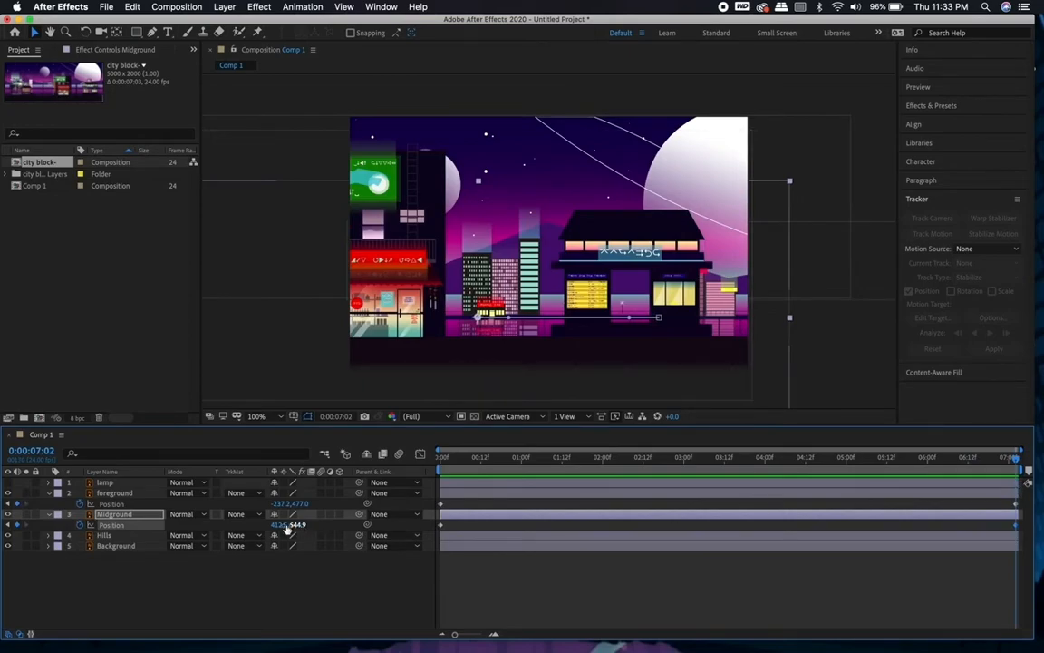
Step: Set the Midground layer's X position at 0:00:07:02 to about 636.5, preview the motion, and return the playhead to the start
{"action": "left_click_drag", "start_coordinate": [279, 524], "coordinate": [426, 523]}
{"action": "left_click_drag", "start_coordinate": [1017, 456], "coordinate": [442, 457]}
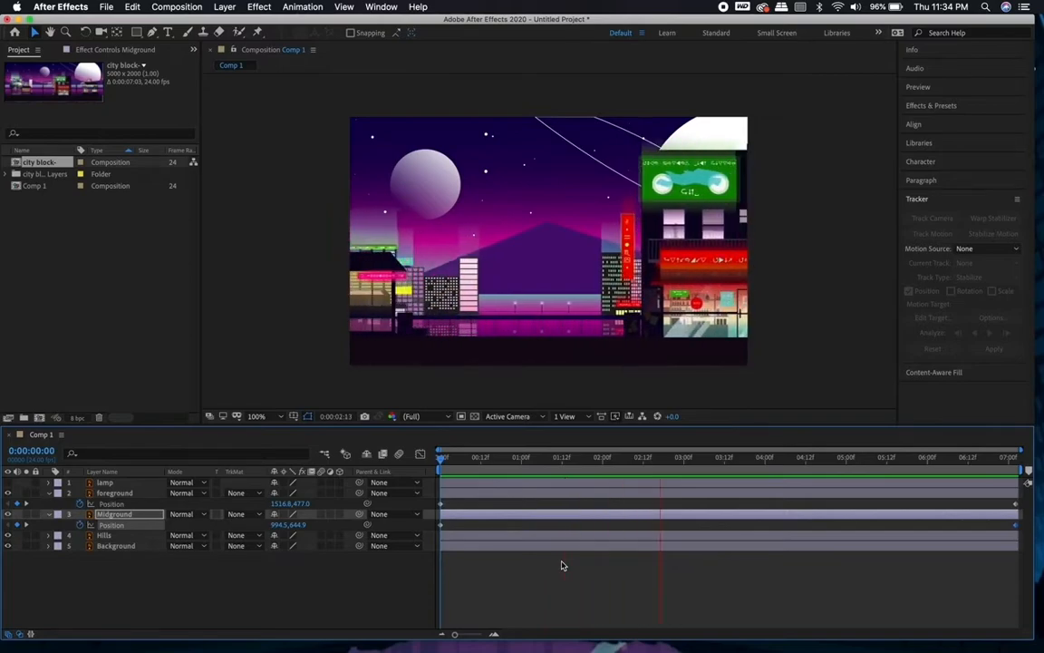
{"action": "key", "text": "space"}
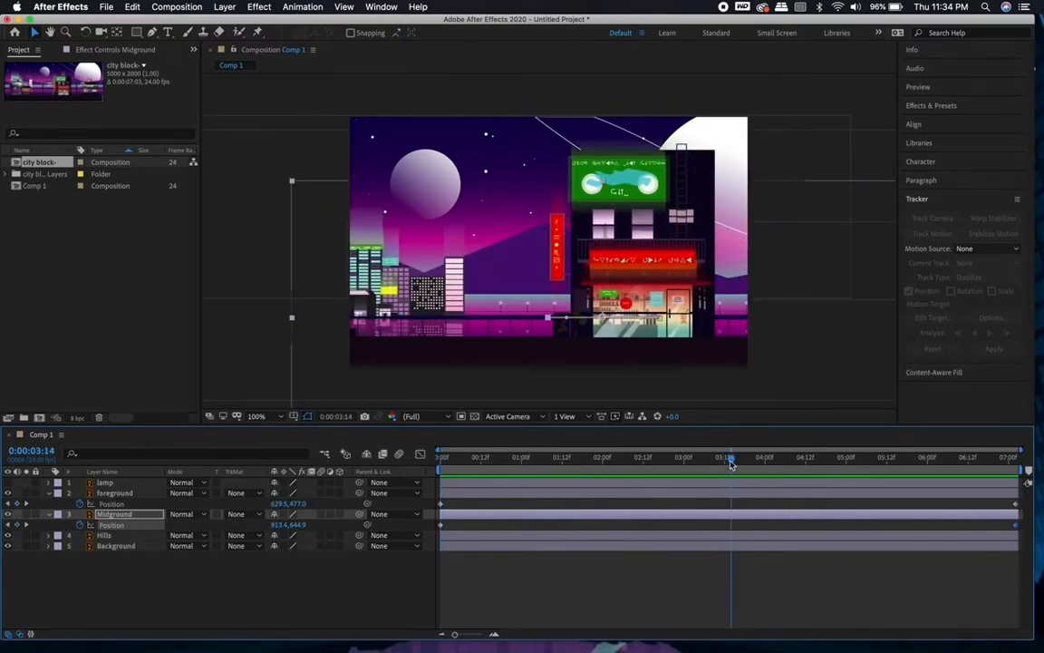
{"action": "left_click_drag", "start_coordinate": [730, 464], "coordinate": [424, 488]}
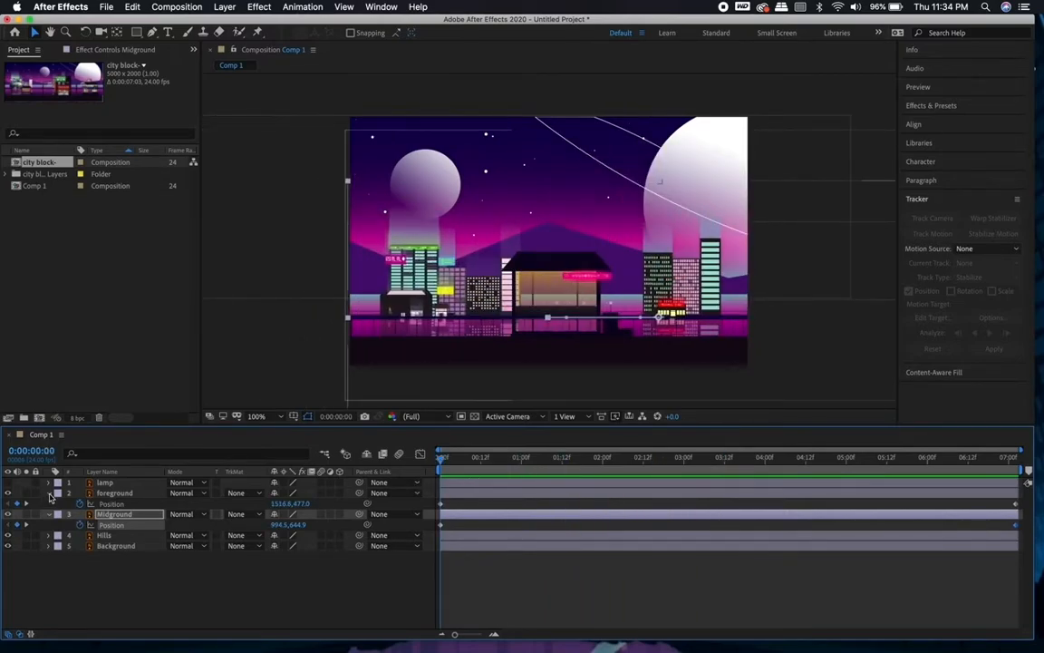
Step: Keyframe the Hills layer's Position at 0:00:00:00 and again at 0:00:07:02 with X at about 1392
{"action": "left_click", "coordinate": [107, 535]}
{"action": "key", "text": "p"}
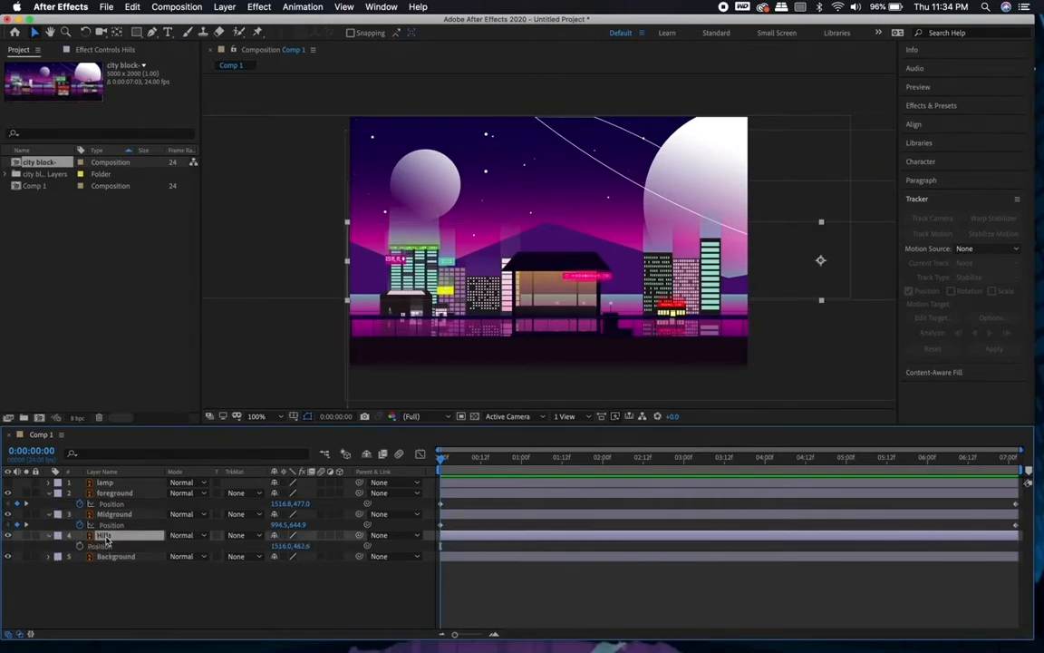
{"action": "left_click", "coordinate": [102, 546]}
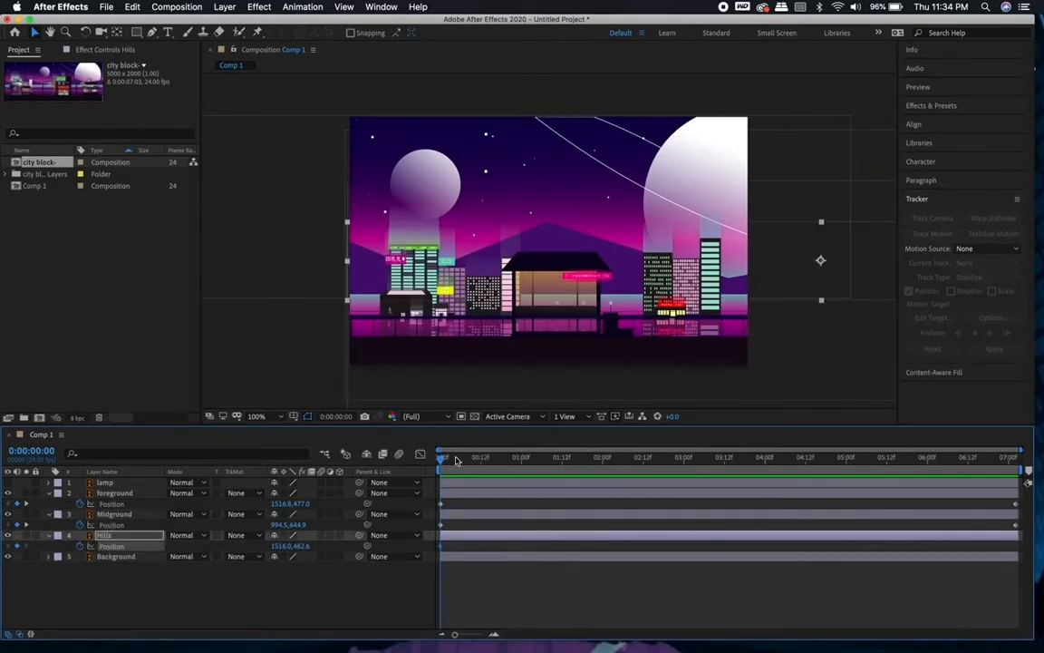
{"action": "left_click_drag", "start_coordinate": [442, 458], "coordinate": [1016, 458]}
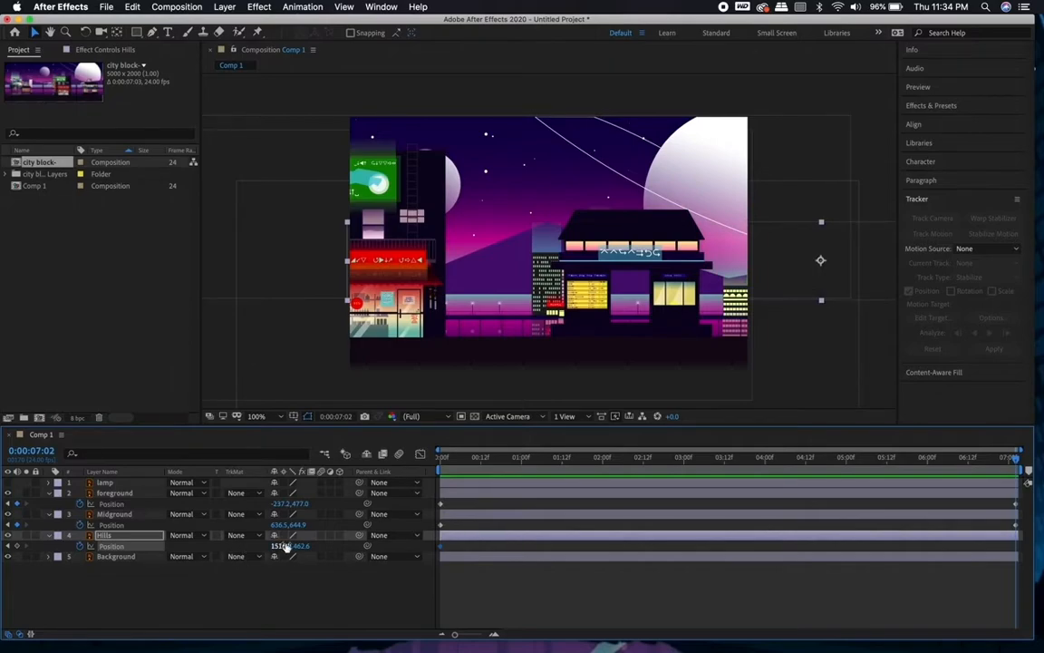
{"action": "left_click_drag", "start_coordinate": [269, 545], "coordinate": [230, 545]}
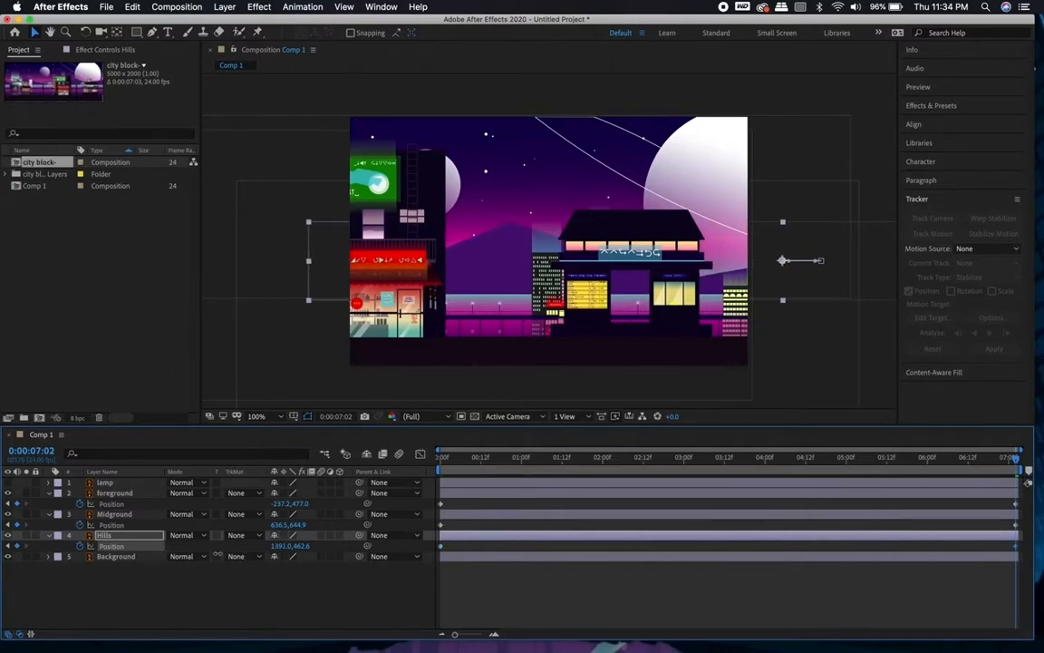
Step: Preview the Hills motion, then raise the layer's X position at 0:00:07:02 to about 1426 for slower movement
{"action": "key", "text": "space"}
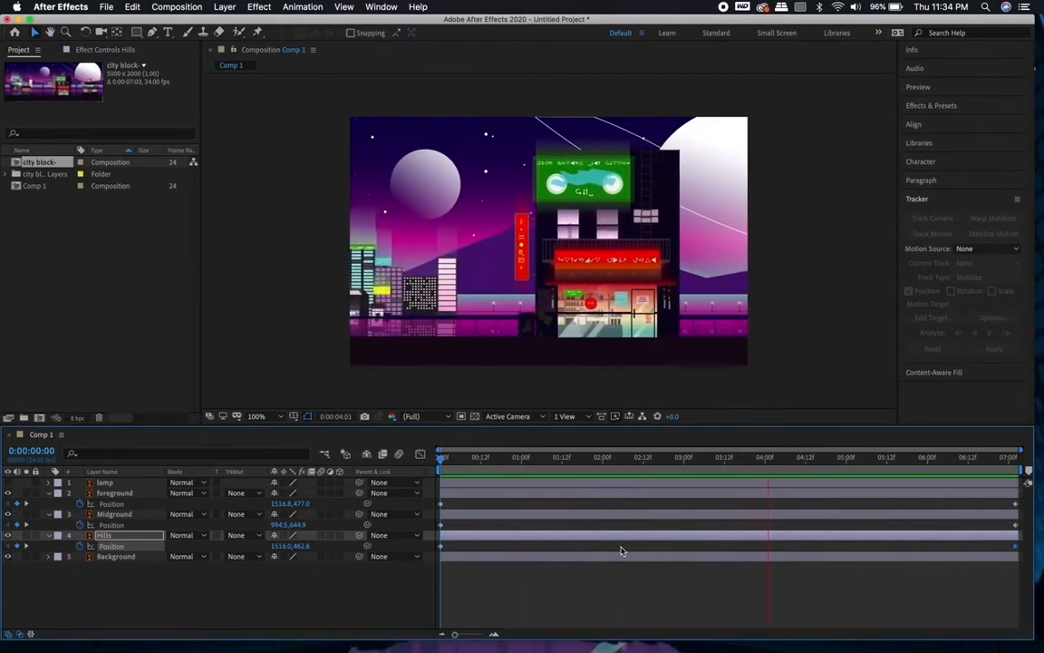
{"action": "left_click", "coordinate": [961, 458]}
{"action": "left_click_drag", "start_coordinate": [961, 458], "coordinate": [1016, 459]}
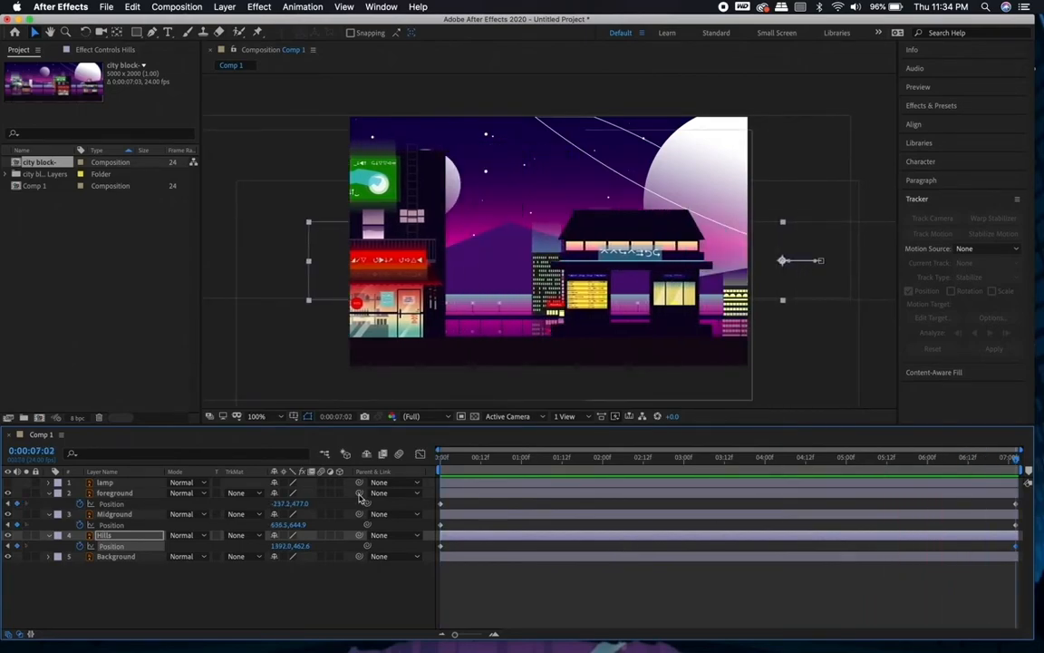
{"action": "mouse_move", "coordinate": [304, 546]}
{"action": "left_mouse_down"}
{"action": "mouse_move", "coordinate": [275, 553]}
{"action": "mouse_move", "coordinate": [299, 547]}
{"action": "left_mouse_up"}
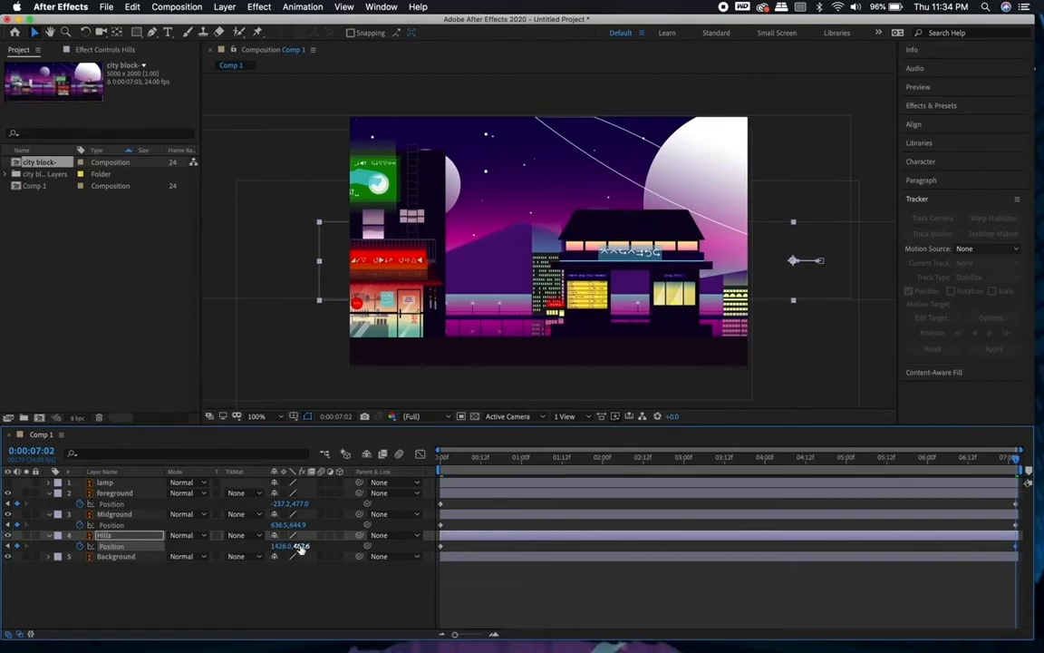
Step: Preview the combined foreground, Midground and Hills motion from the start of Comp 1
{"action": "key", "text": "Home"}
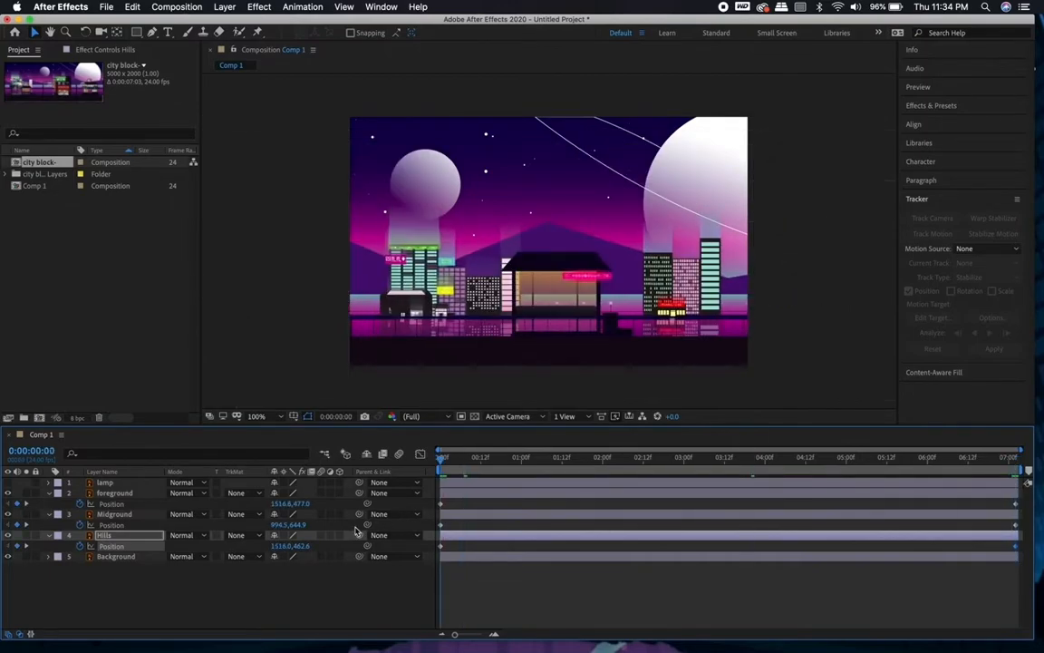
{"action": "key", "text": "End"}
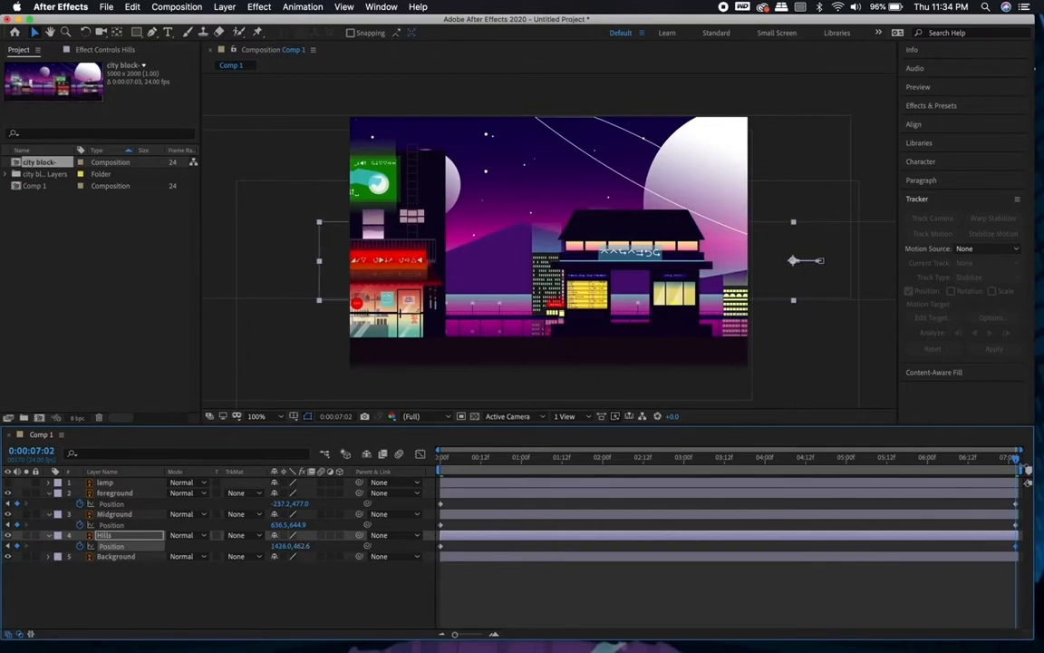
{"action": "key", "text": "space"}
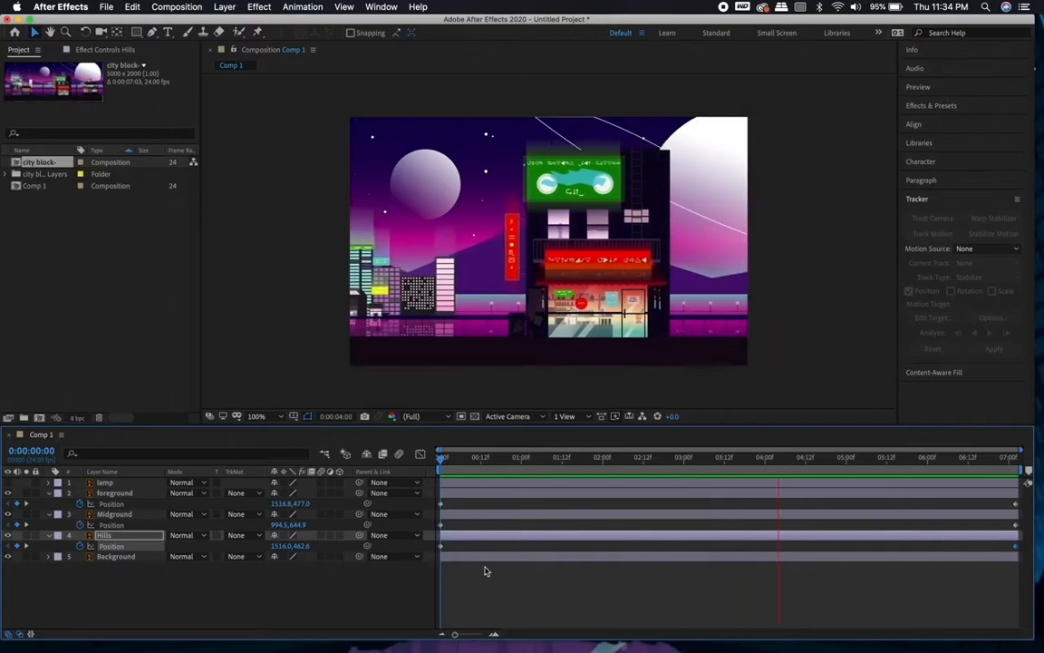
{"action": "key", "text": "space"}
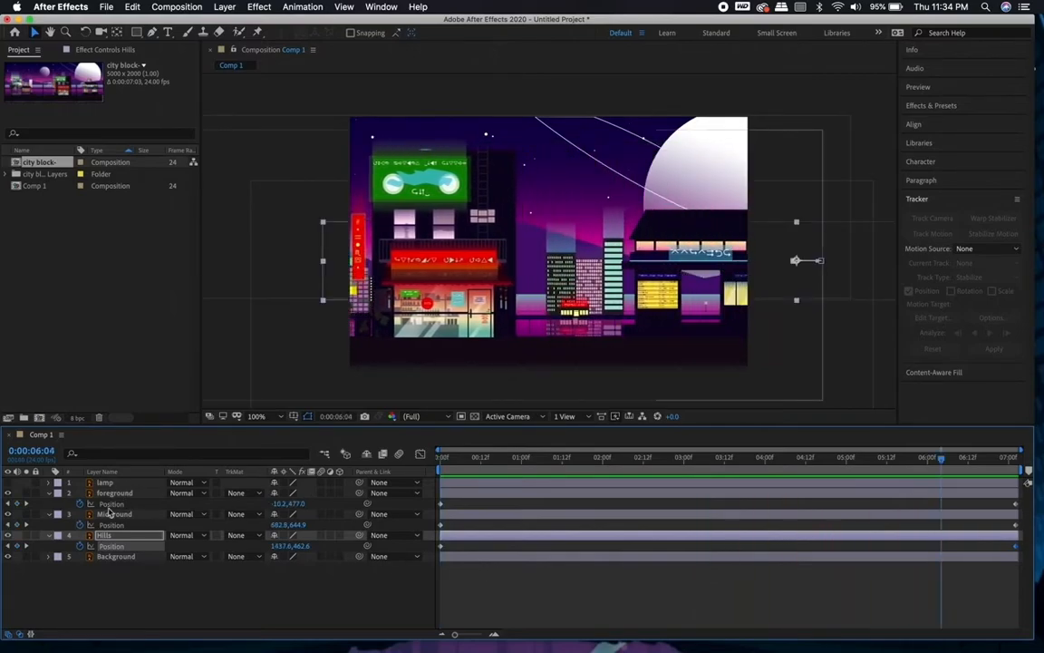
Step: Collapse the open Position properties of the Hills, Midground and foreground layers
{"action": "left_click", "coordinate": [49, 535]}
{"action": "left_click", "coordinate": [49, 514]}
{"action": "left_click", "coordinate": [49, 493]}
{"action": "key", "text": "ctrl+Down"}
{"action": "left_click", "coordinate": [587, 495]}
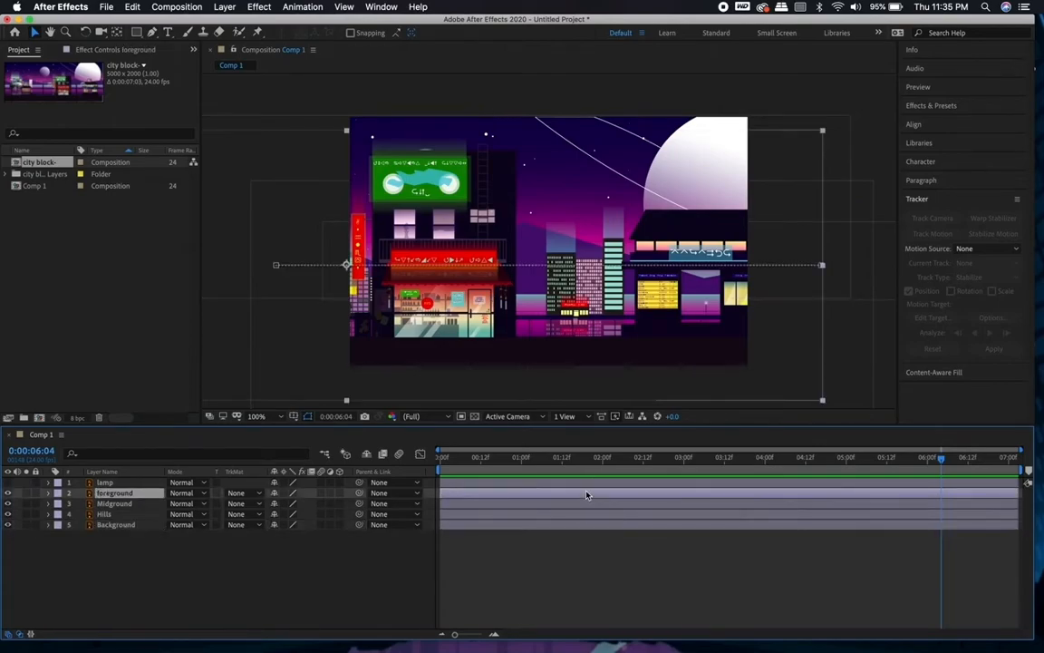
Step: Duplicate all five city layers and hide the originals
{"action": "key", "text": "super+a"}
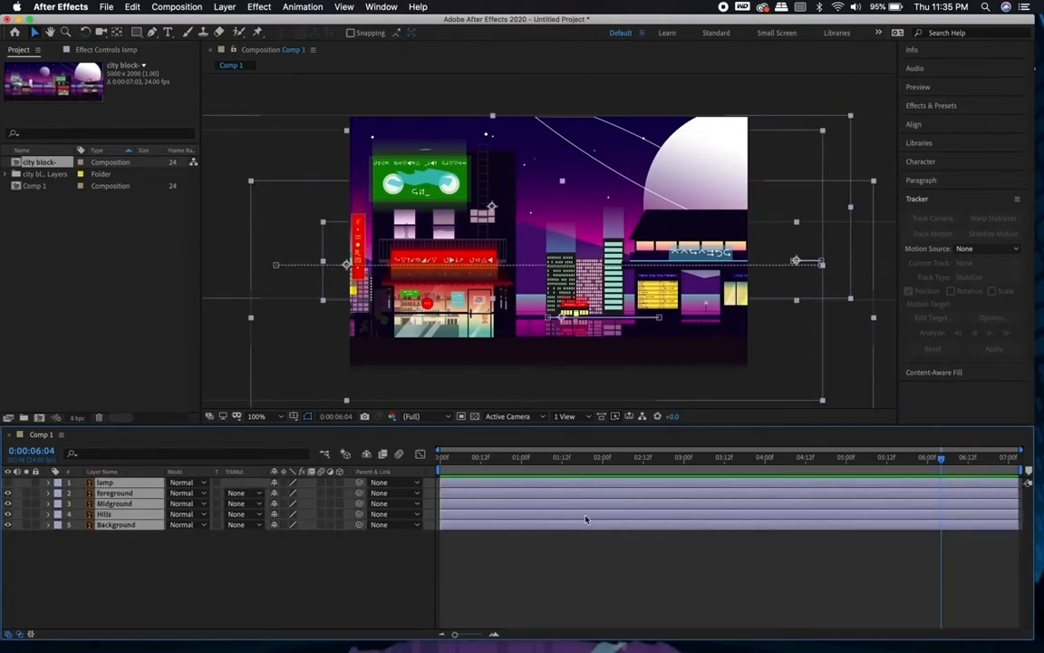
{"action": "key", "text": "super+d"}
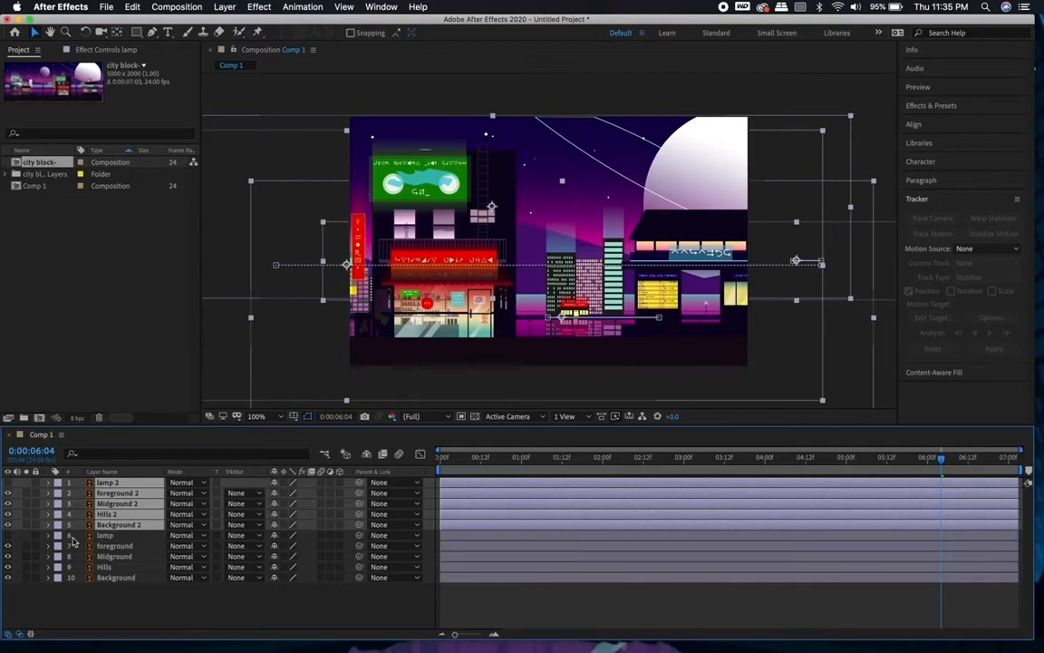
{"action": "left_click", "coordinate": [571, 595]}
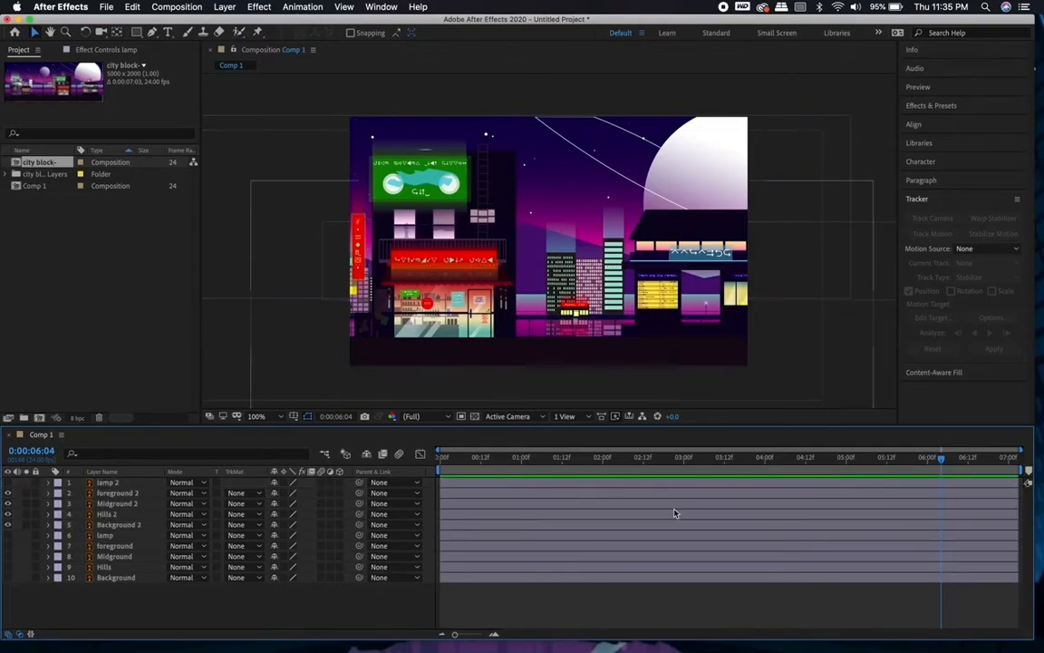
Step: Pre-compose the five duplicated layers into a composition named Option_Speed 2, moving all attributes into it
{"action": "right_click", "coordinate": [114, 525]}
{"action": "left_click", "coordinate": [38, 479]}
{"action": "left_click", "coordinate": [107, 482], "text": "shift"}
{"action": "right_click", "coordinate": [126, 512]}
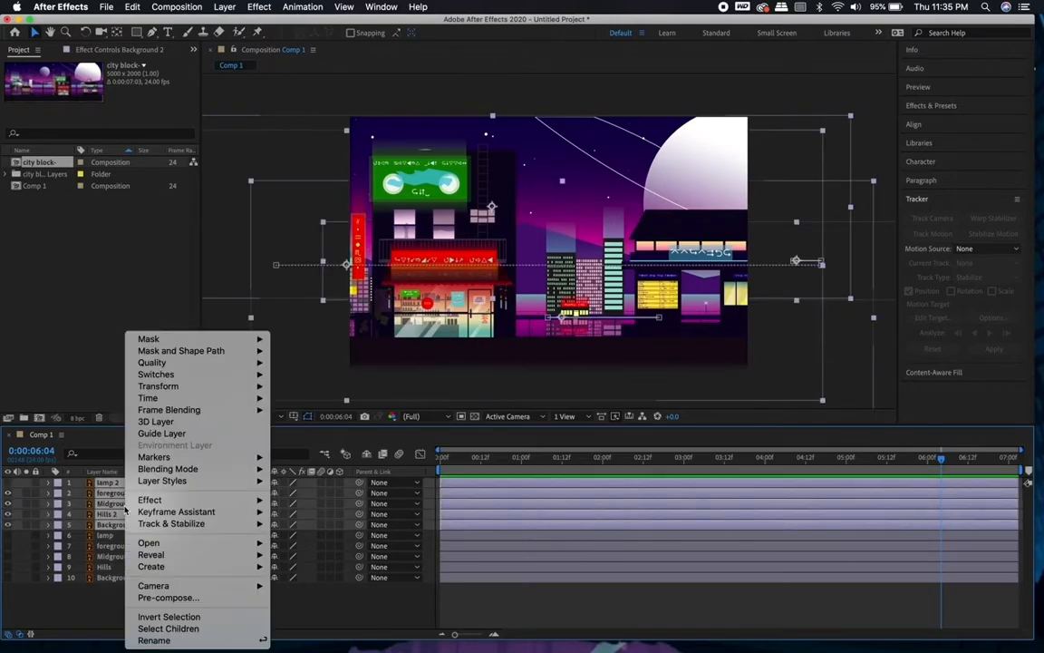
{"action": "left_click", "coordinate": [172, 598]}
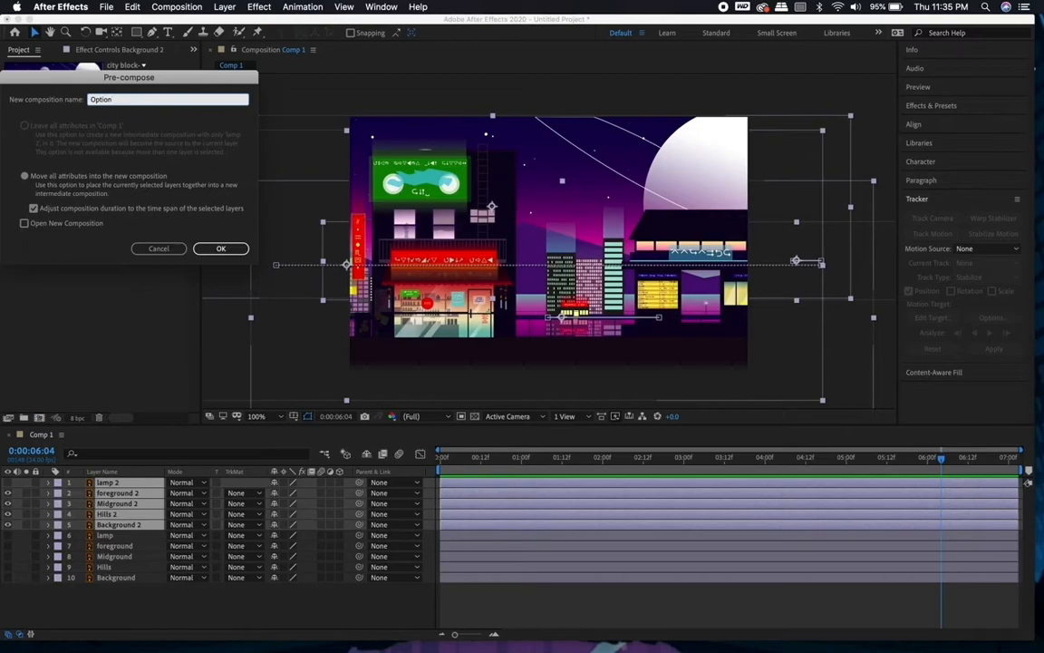
{"action": "key", "text": "Return"}
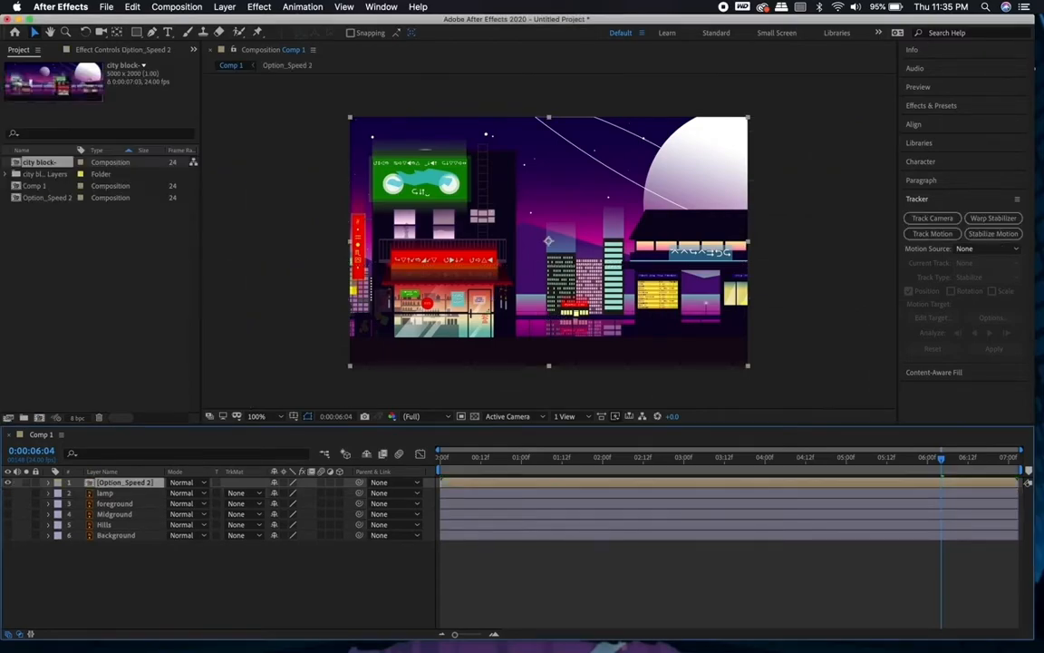
Step: Open the Option_Speed 2 composition, go to its start and show the Position property of all five layers
{"action": "double_click", "coordinate": [491, 482]}
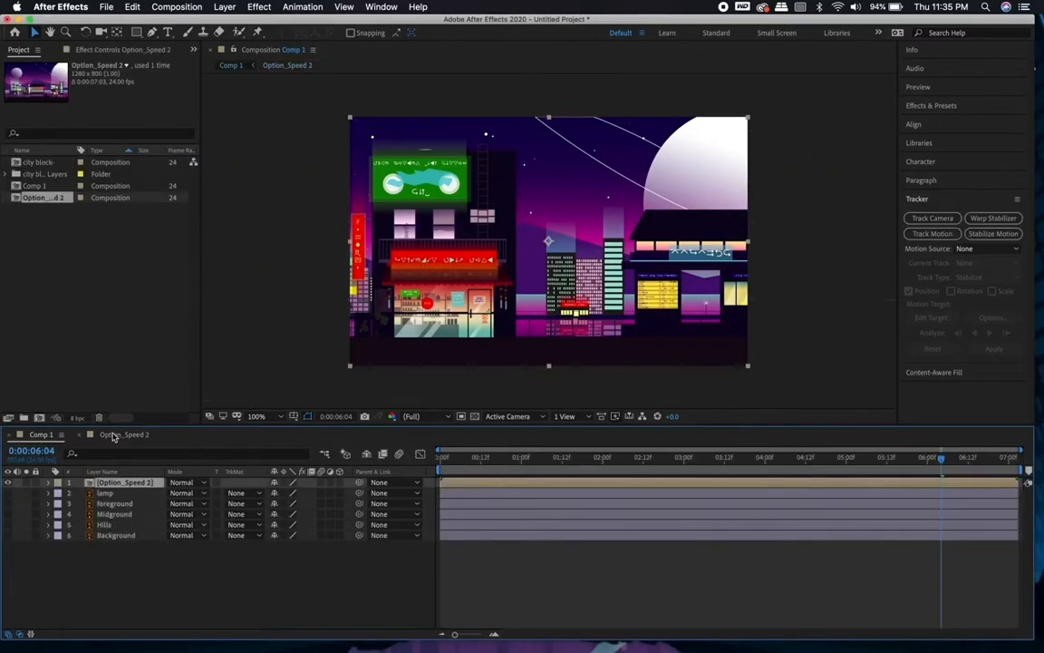
{"action": "left_click_drag", "start_coordinate": [941, 459], "coordinate": [444, 473]}
{"action": "left_click", "coordinate": [108, 482]}
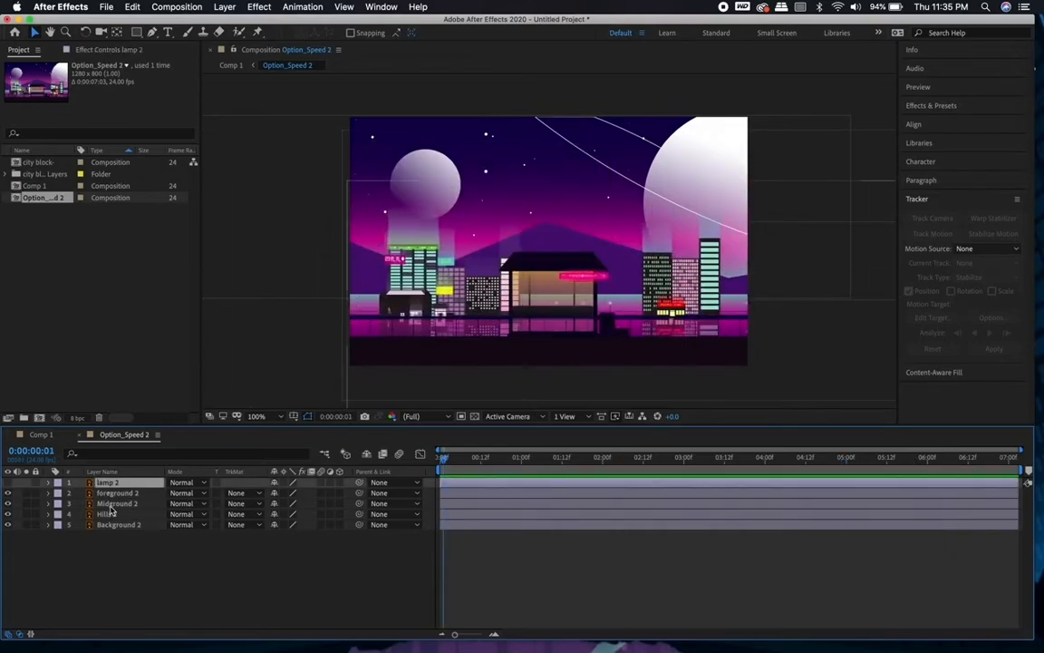
{"action": "left_click", "coordinate": [112, 525], "text": "shift"}
{"action": "key", "text": "p"}
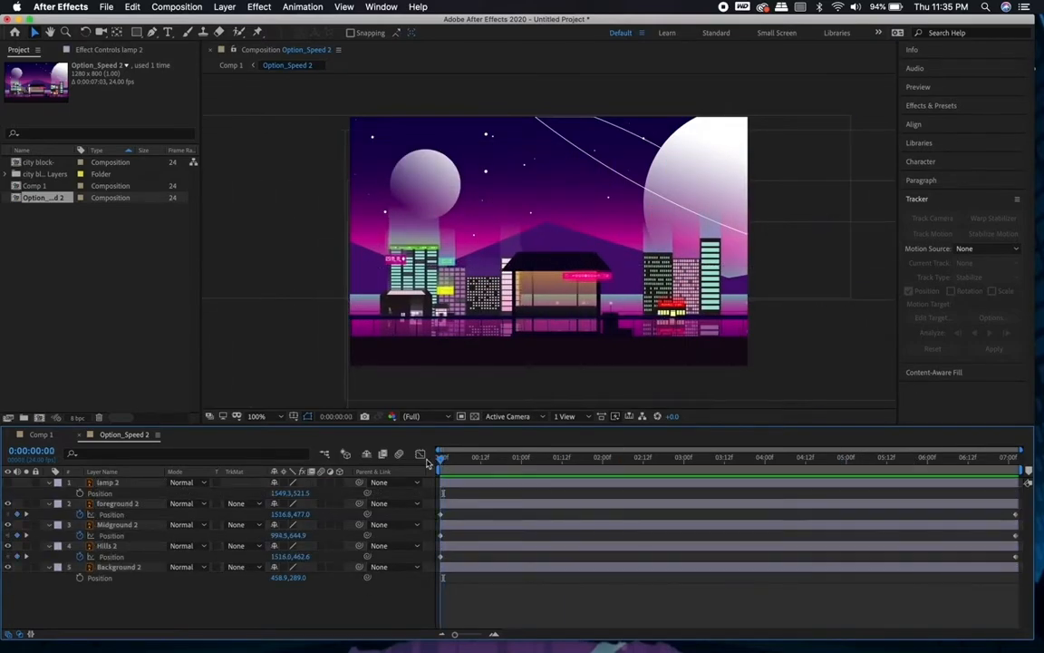
Step: Set the foreground 2 layer's X position to about -236 at 0:00:07:02
{"action": "left_click_drag", "start_coordinate": [442, 463], "coordinate": [1016, 516]}
{"action": "mouse_move", "coordinate": [1016, 519]}
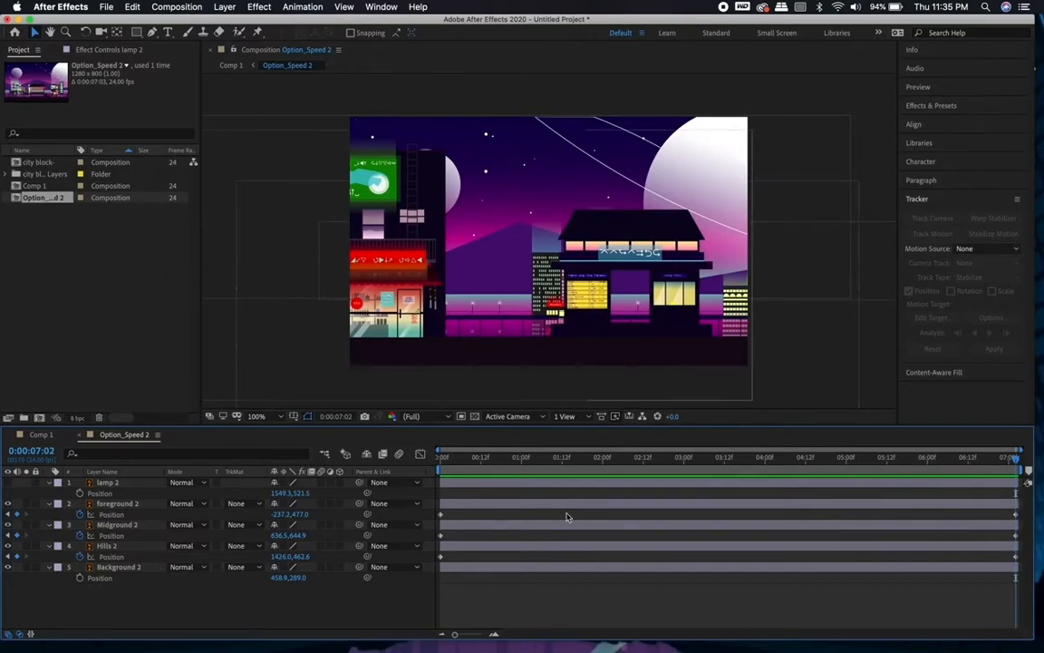
{"action": "left_click", "coordinate": [613, 505]}
{"action": "mouse_move", "coordinate": [289, 515]}
{"action": "left_mouse_down"}
{"action": "mouse_move", "coordinate": [271, 514]}
{"action": "mouse_move", "coordinate": [299, 514]}
{"action": "left_mouse_up"}
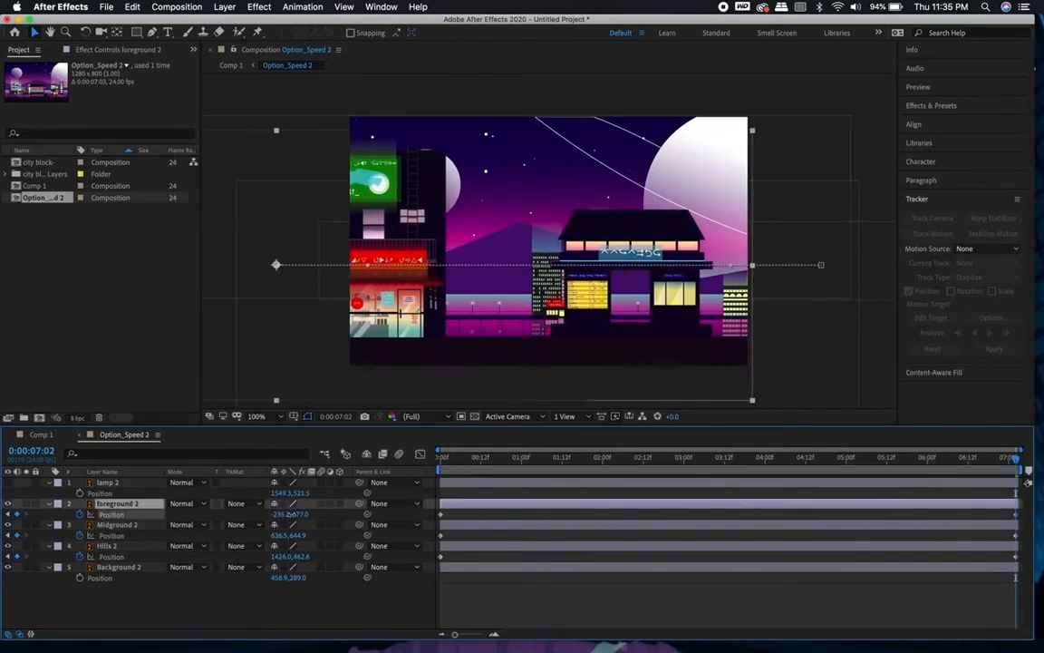
{"action": "mouse_move", "coordinate": [995, 520]}
Step: Lower the X positions of the Midground 2 and Hills 2 layers at 0:00:07:02 so both travel farther left
{"action": "left_click", "coordinate": [890, 526]}
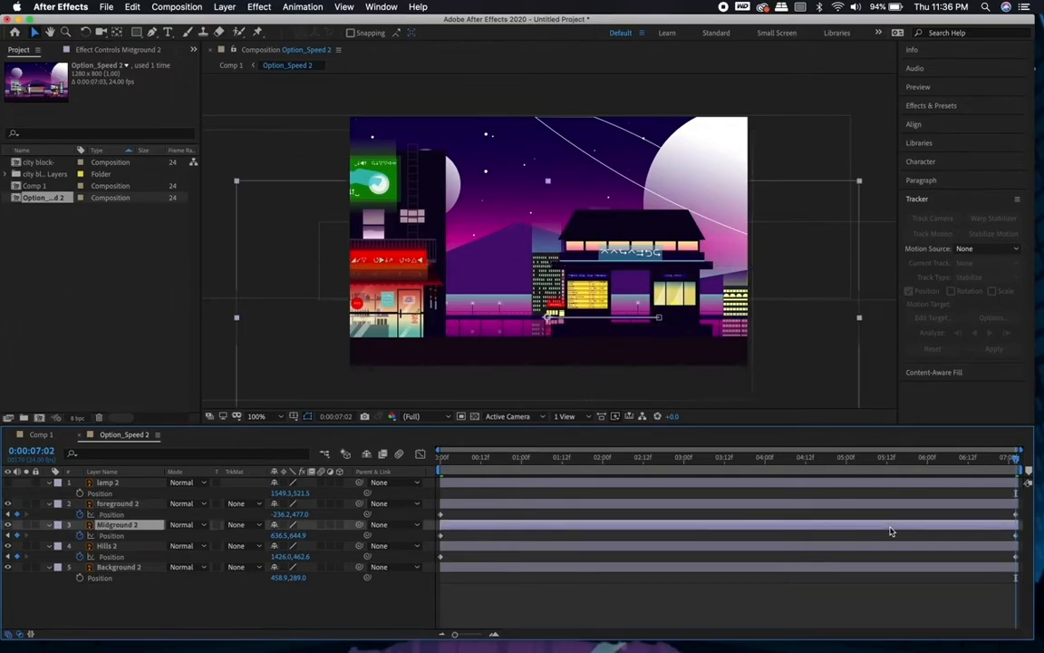
{"action": "left_click_drag", "start_coordinate": [278, 535], "coordinate": [178, 535]}
{"action": "left_click", "coordinate": [544, 546]}
{"action": "left_click_drag", "start_coordinate": [286, 562], "coordinate": [240, 560]}
Step: Preview the adjusted layer speeds in Option_Speed 2 and in Comp 1, ending in Comp 1
{"action": "key", "text": "space"}
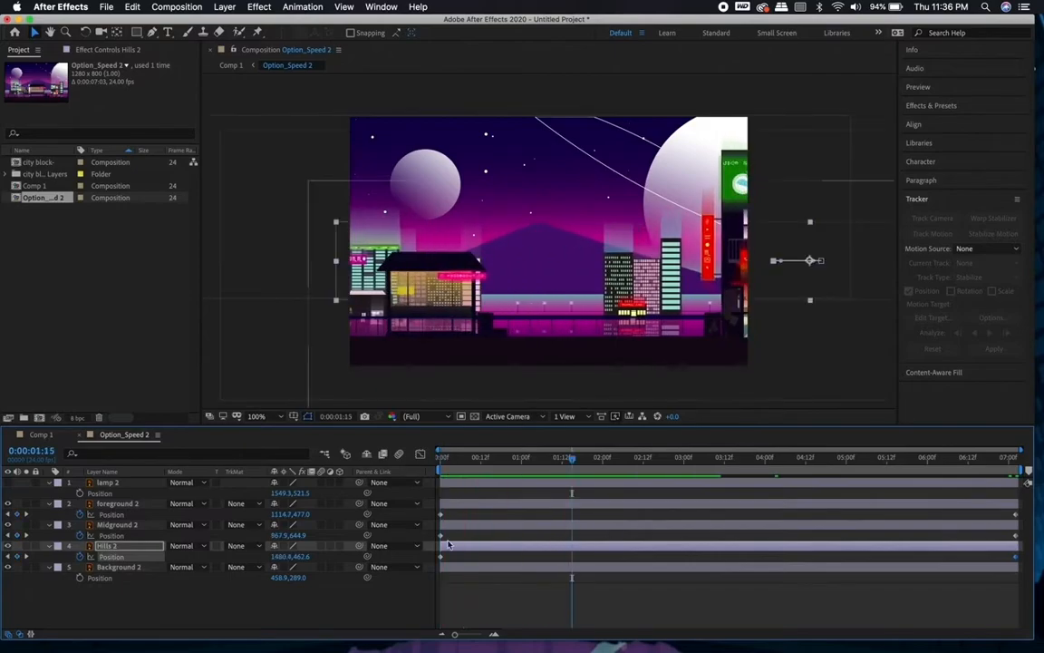
{"action": "left_click", "coordinate": [53, 435]}
{"action": "key", "text": "space"}
{"action": "key", "text": "space"}
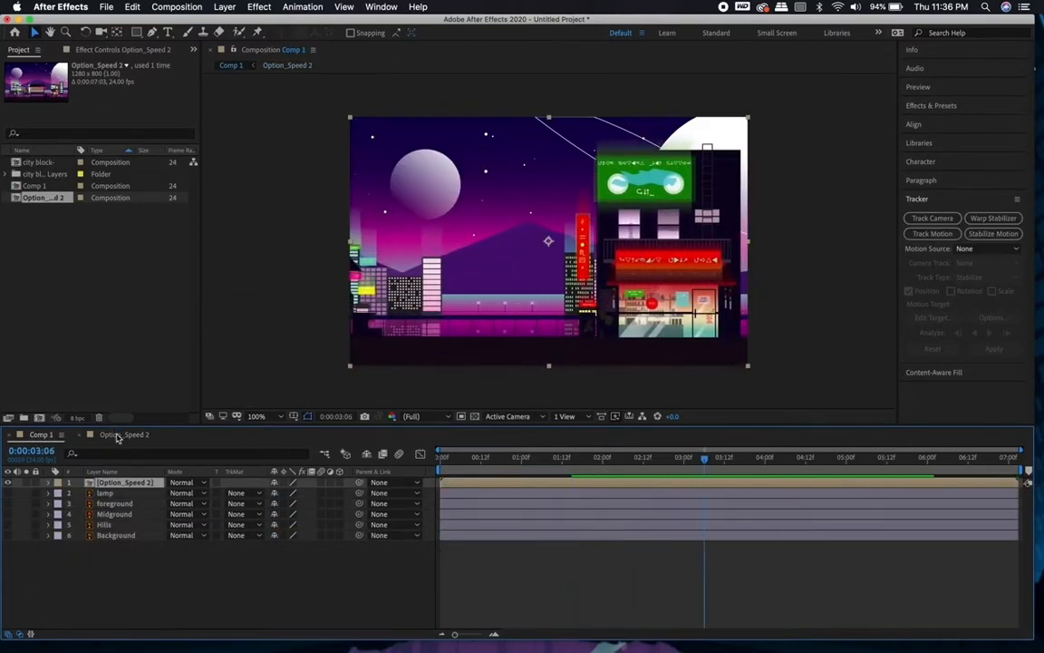
{"action": "left_click", "coordinate": [116, 436]}
{"action": "key", "text": "space"}
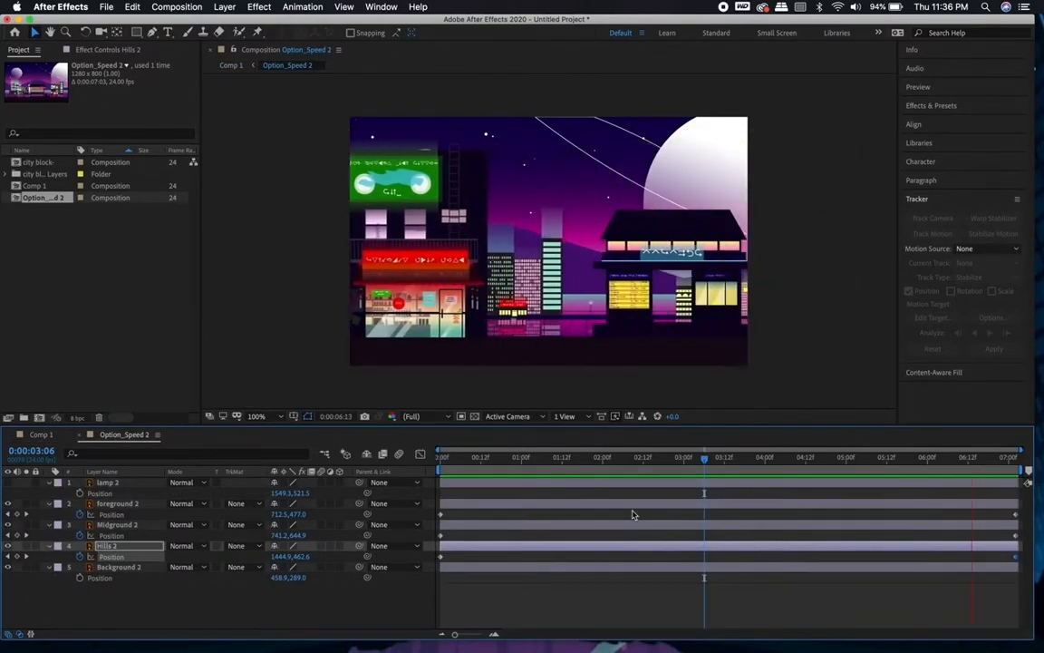
{"action": "key", "text": "space"}
{"action": "left_click", "coordinate": [53, 435]}
{"action": "left_click", "coordinate": [519, 577]}
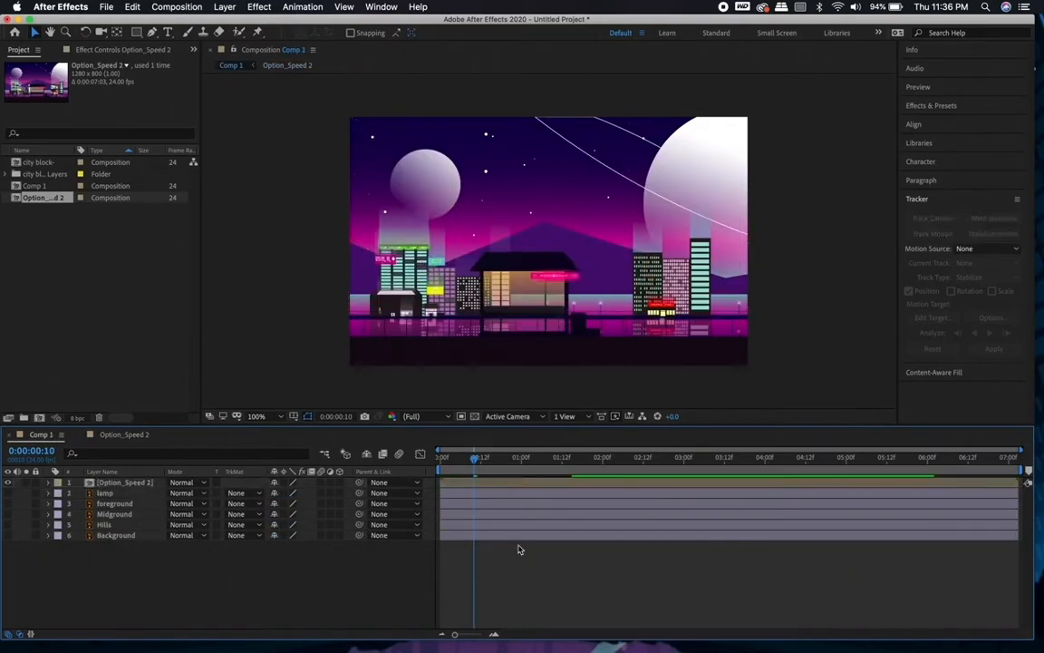
Step: Remove the nested Option_Speed 2 layer from Comp 1 and close its timeline
{"action": "left_click", "coordinate": [517, 484]}
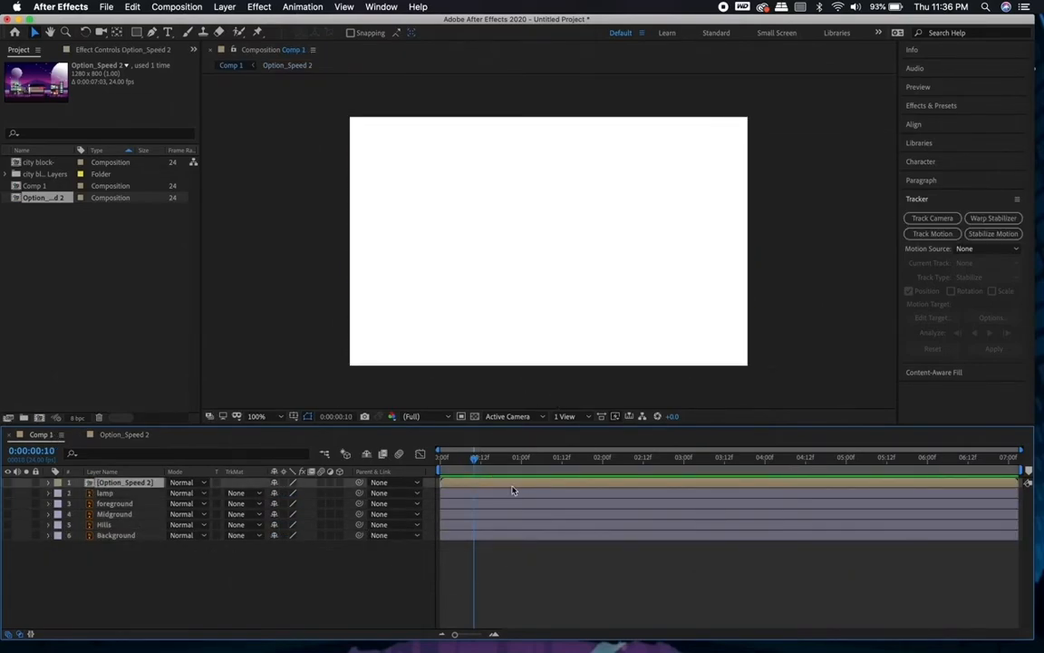
{"action": "double_click", "coordinate": [41, 197]}
{"action": "left_click", "coordinate": [79, 435]}
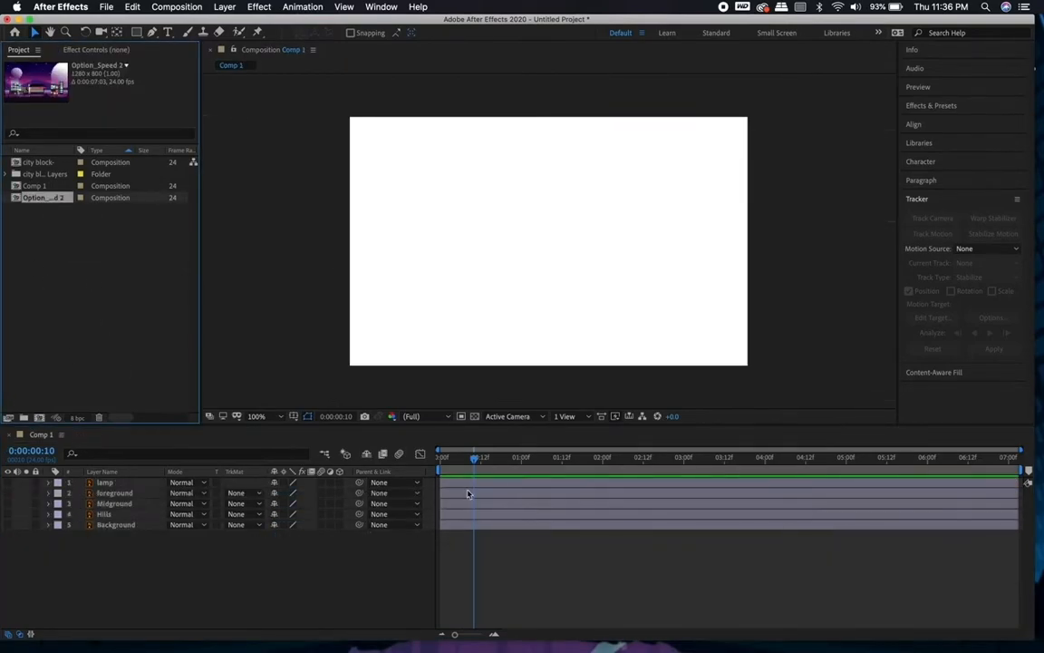
Step: Make all five original layers in Comp 1 visible again, including the lamp, and select the lamp layer
{"action": "key", "text": "space"}
{"action": "key", "text": "space"}
{"action": "left_click_drag", "start_coordinate": [8, 482], "coordinate": [10, 525]}
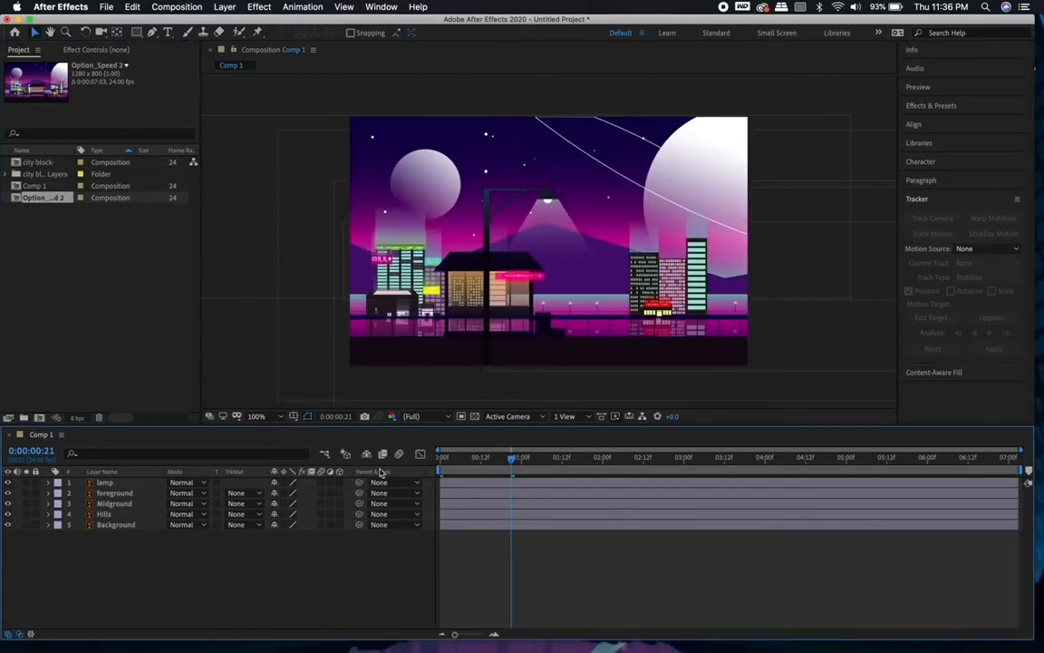
{"action": "left_click", "coordinate": [507, 483]}
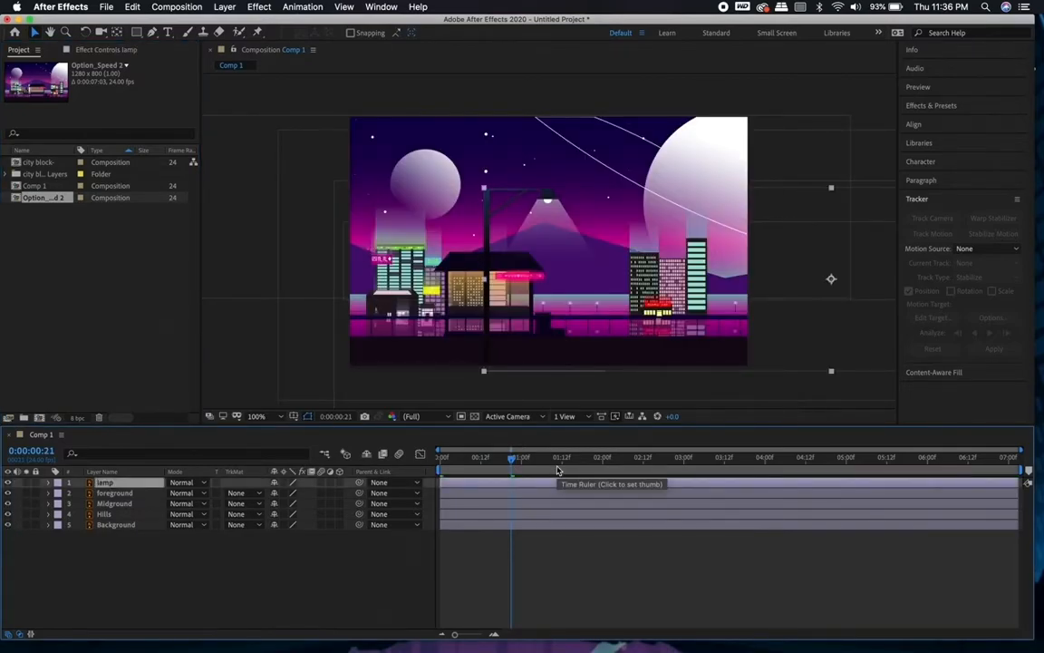
Step: Duplicate the lamp layer and set a Position keyframe on the original lamp at 0:00:00:00
{"action": "key", "text": "super+d"}
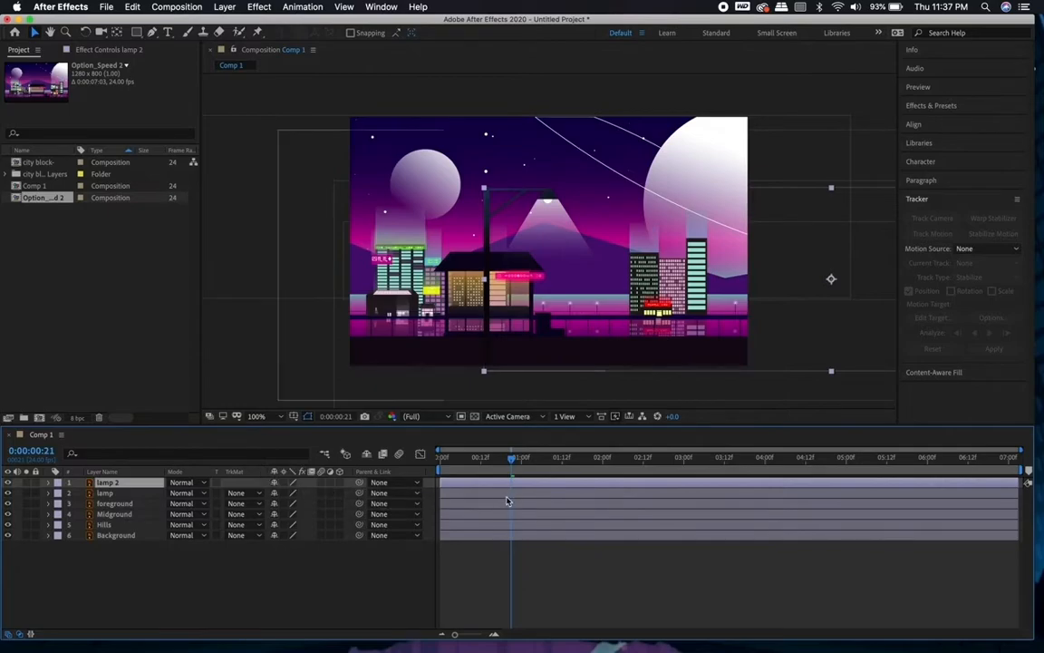
{"action": "left_click", "coordinate": [507, 496]}
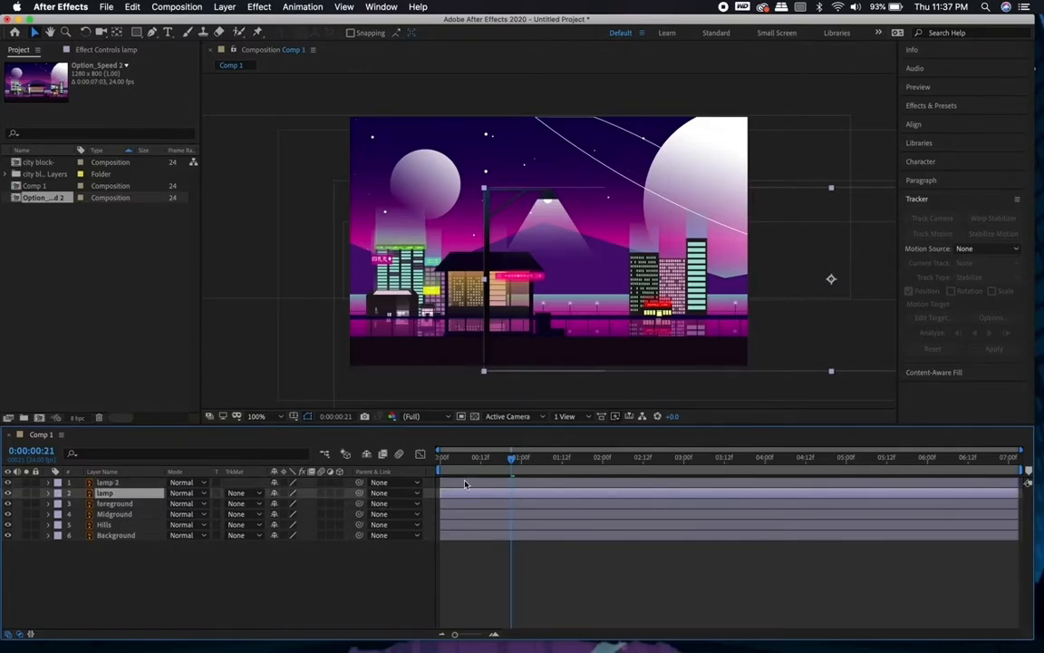
{"action": "left_click_drag", "start_coordinate": [514, 462], "coordinate": [423, 465]}
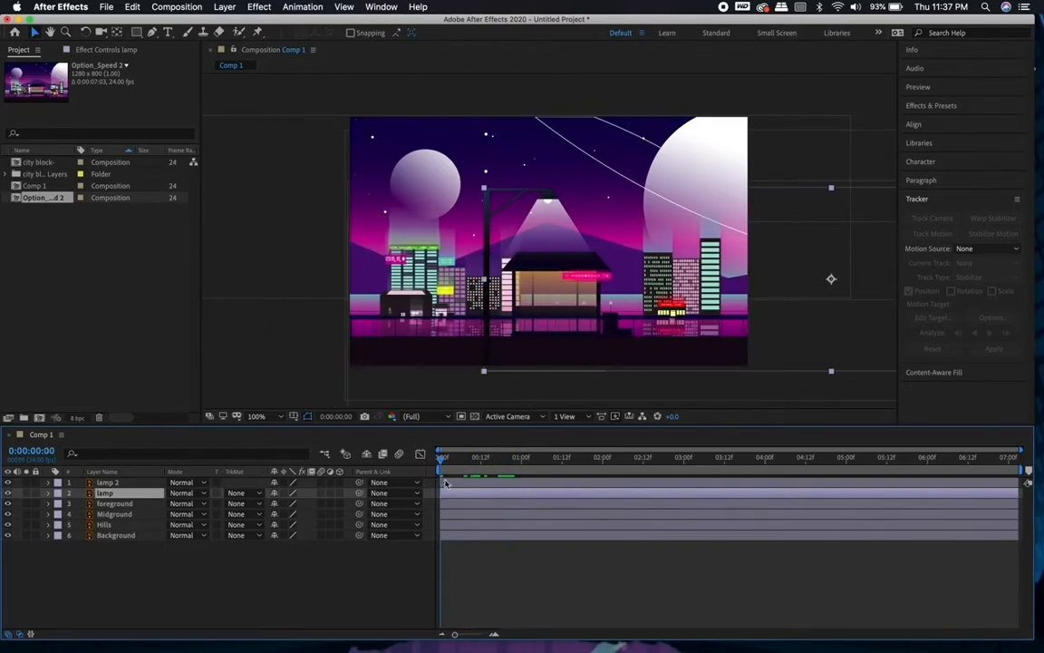
{"action": "key", "text": "p"}
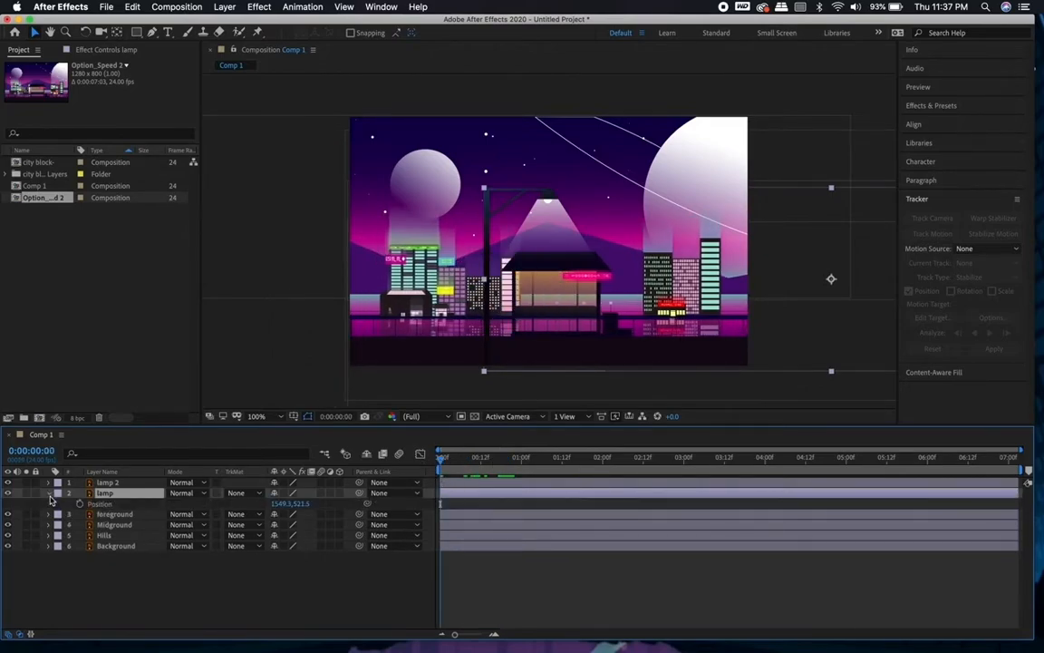
{"action": "left_click", "coordinate": [79, 505]}
Step: Keyframe the original lamp's X position at -1167.7 at 0:00:02:00 so it exits the frame to the left
{"action": "left_click_drag", "start_coordinate": [444, 463], "coordinate": [586, 464]}
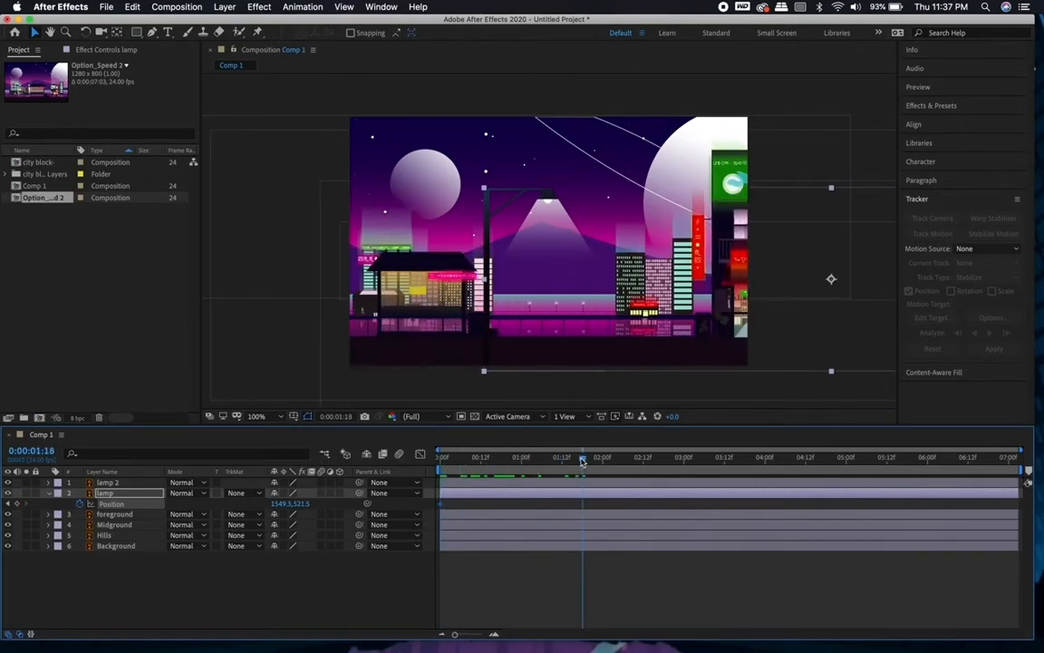
{"action": "left_click_drag", "start_coordinate": [585, 464], "coordinate": [604, 463]}
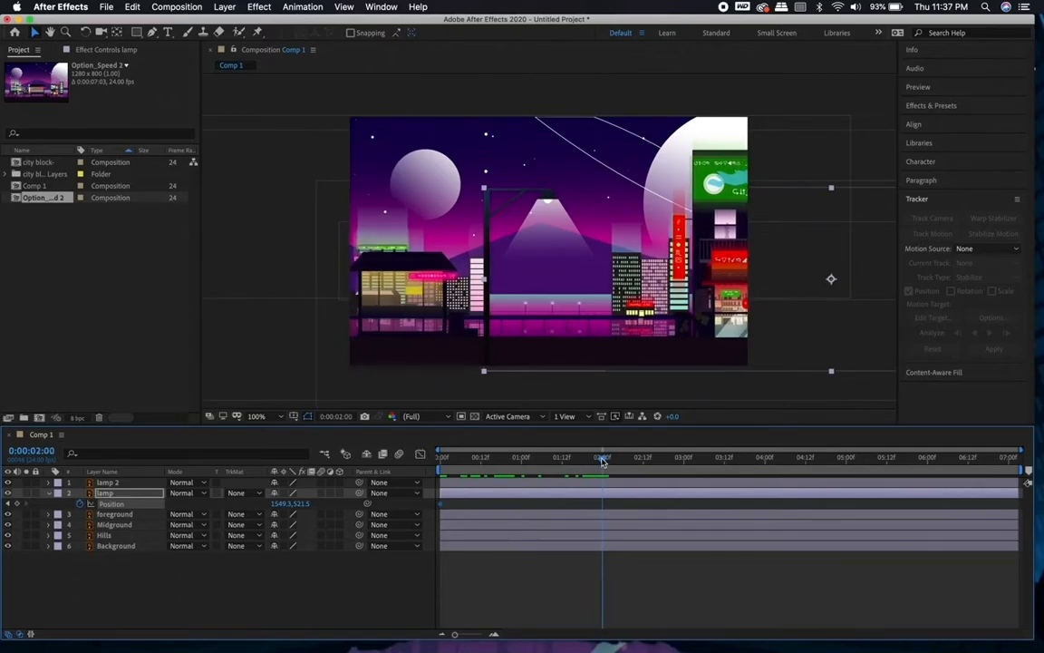
{"action": "left_click_drag", "start_coordinate": [282, 504], "coordinate": [97, 523]}
{"action": "left_click_drag", "start_coordinate": [286, 506], "coordinate": [142, 507]}
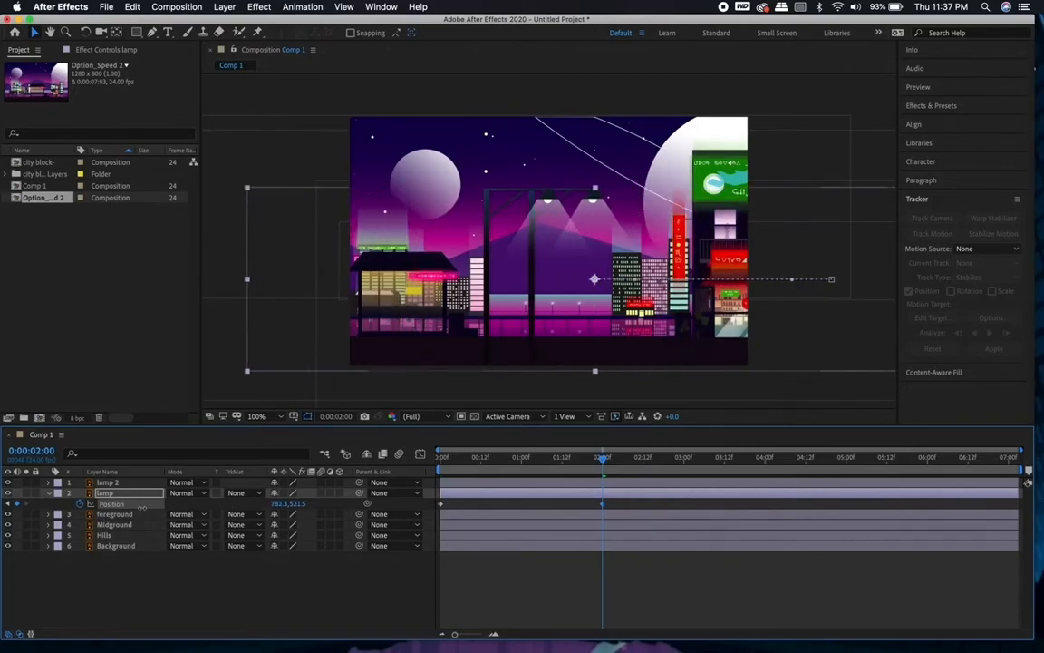
{"action": "left_click_drag", "start_coordinate": [280, 509], "coordinate": [42, 509]}
{"action": "left_click_drag", "start_coordinate": [285, 506], "coordinate": [178, 508]}
{"action": "left_click_drag", "start_coordinate": [272, 509], "coordinate": [86, 503]}
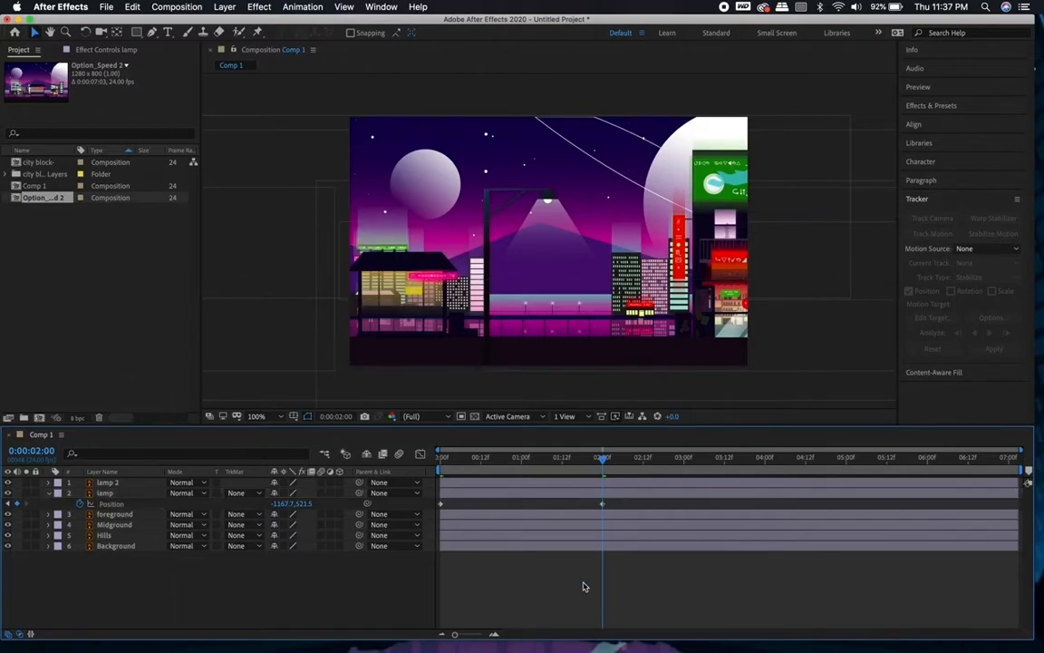
Step: Parent the lamp 2 layer to the lamp layer and scrub the lamp's motion around 0:00:02:00
{"action": "left_click", "coordinate": [526, 274]}
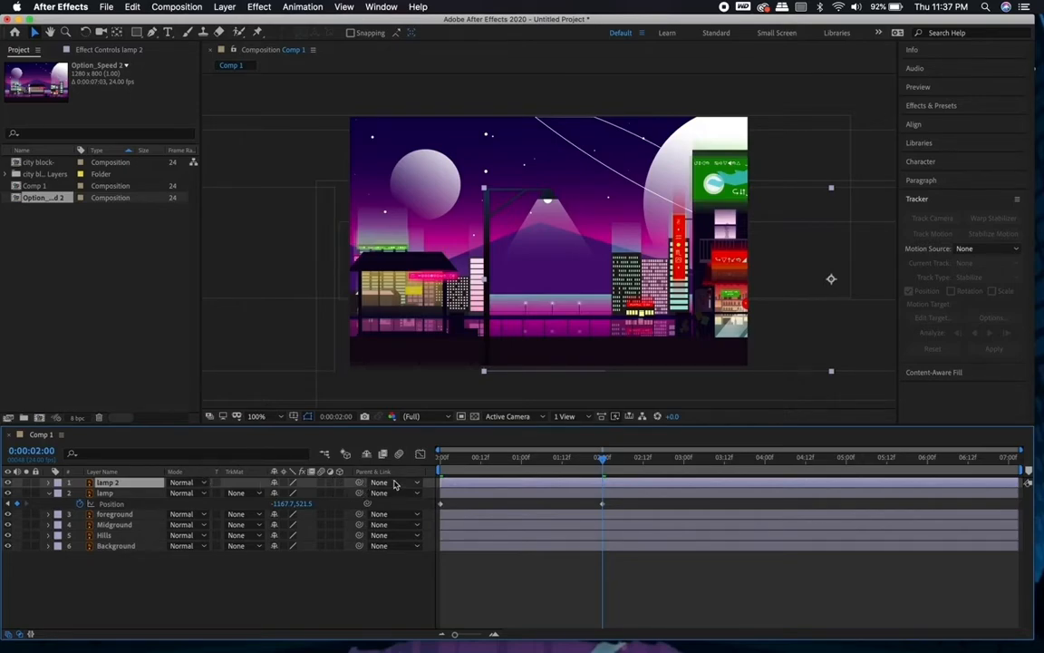
{"action": "left_click_drag", "start_coordinate": [296, 486], "coordinate": [129, 495]}
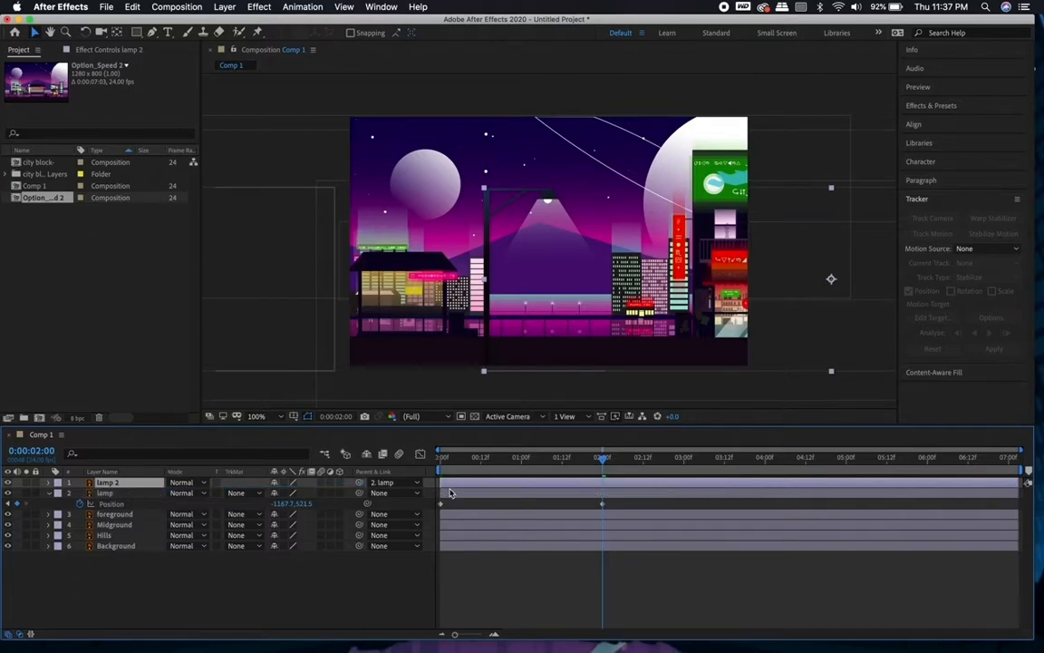
{"action": "left_click", "coordinate": [541, 458]}
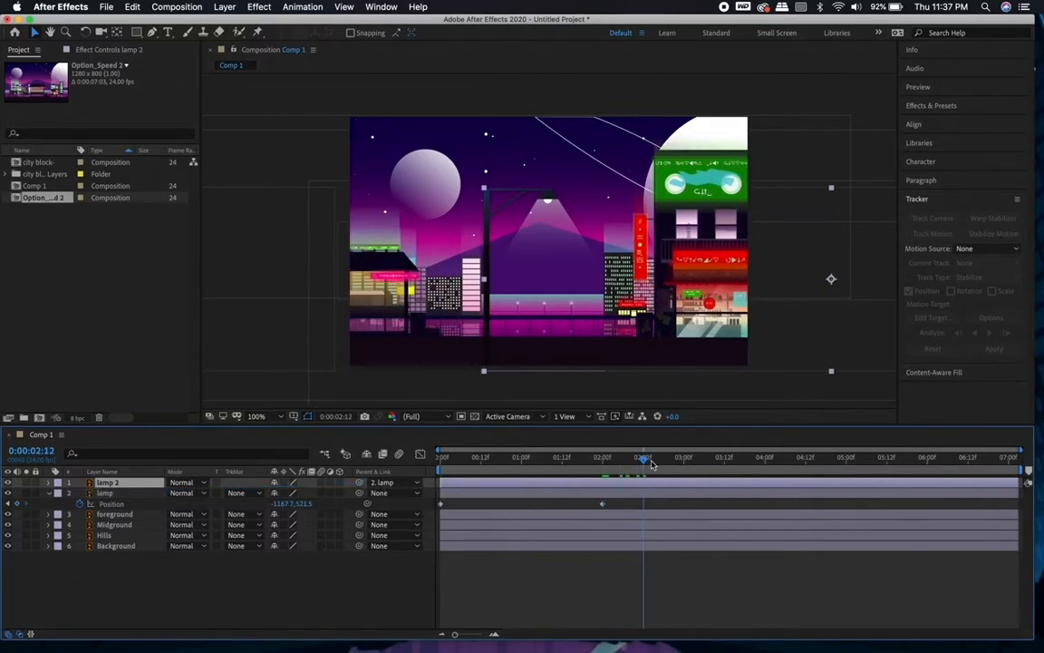
{"action": "left_click_drag", "start_coordinate": [521, 463], "coordinate": [605, 500]}
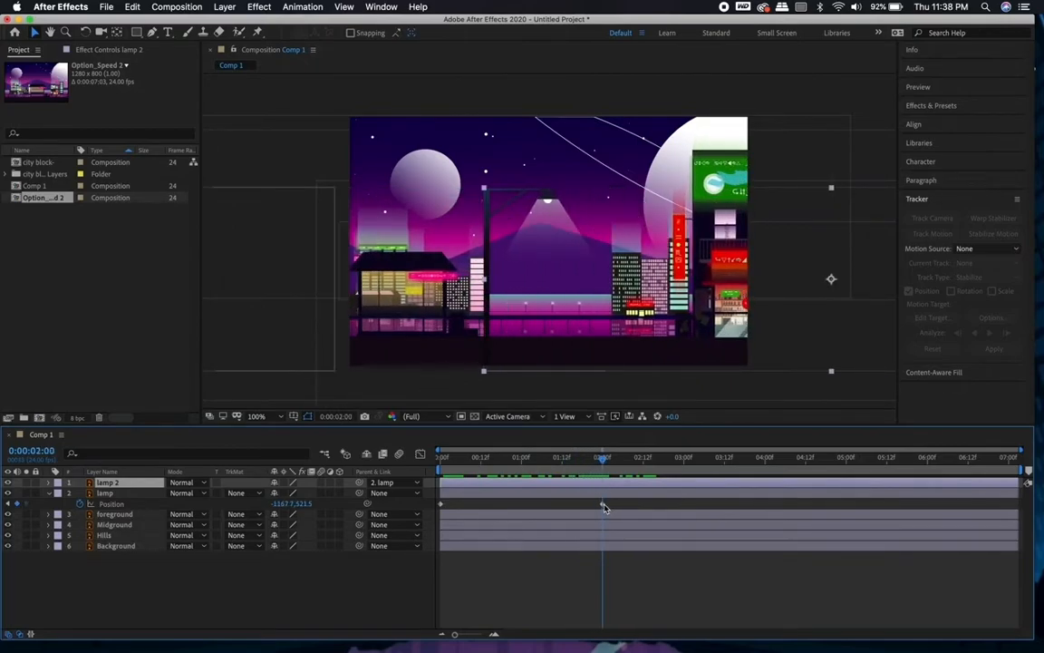
{"action": "left_click", "coordinate": [604, 505]}
{"action": "left_click", "coordinate": [588, 460]}
{"action": "mouse_move", "coordinate": [584, 465]}
{"action": "left_mouse_down"}
{"action": "mouse_move", "coordinate": [521, 460]}
{"action": "mouse_move", "coordinate": [605, 470]}
{"action": "left_mouse_up"}
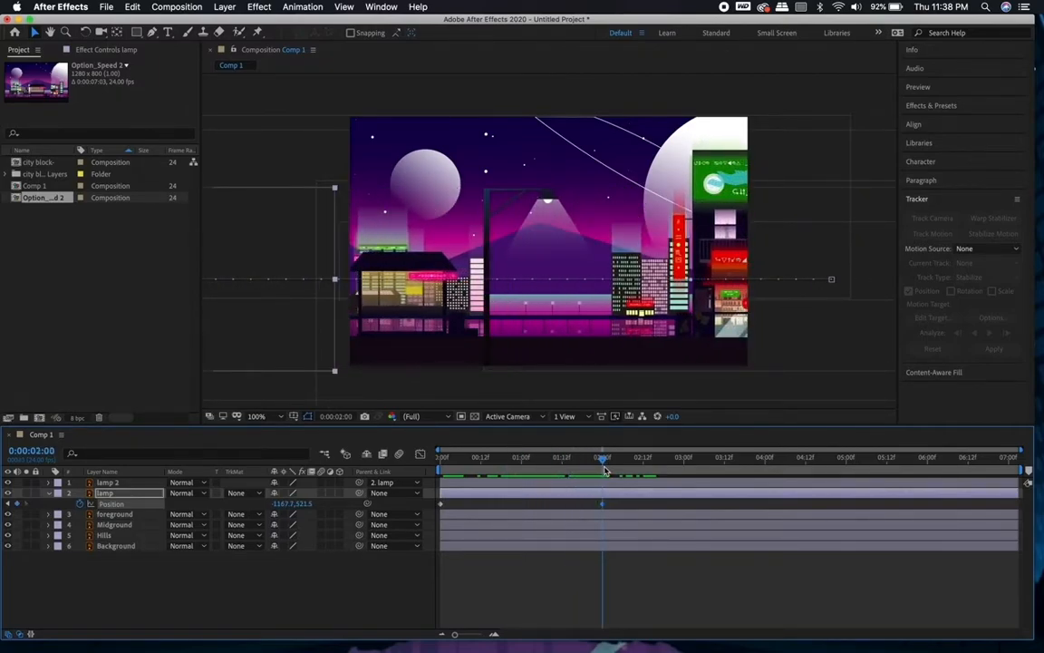
Step: Shift lamp 2 slightly right and up in the composition at 0:00:02:00 and check the lamp spacing at 0:00:01:13
{"action": "left_click", "coordinate": [620, 483]}
{"action": "left_click_drag", "start_coordinate": [544, 198], "coordinate": [572, 193]}
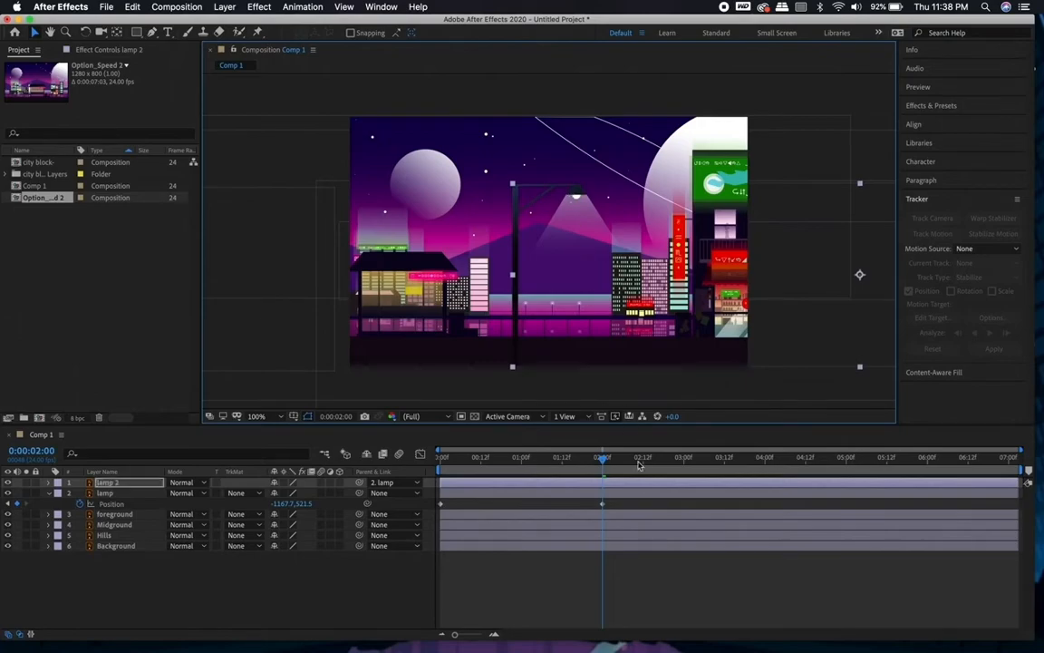
{"action": "left_click", "coordinate": [654, 568]}
{"action": "left_click_drag", "start_coordinate": [602, 459], "coordinate": [566, 465]}
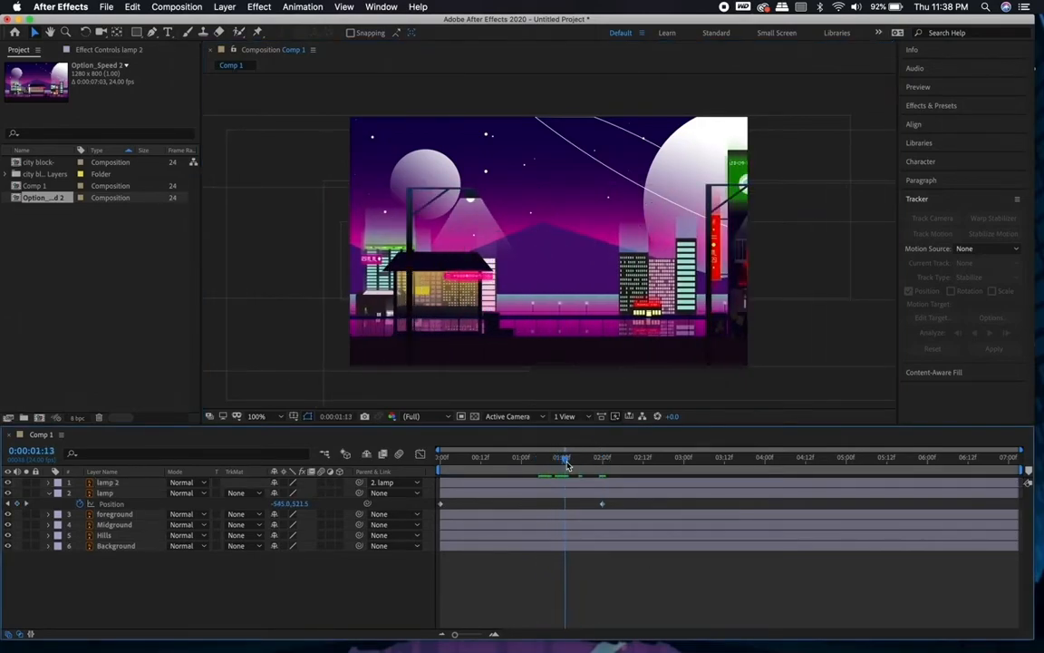
{"action": "left_click", "coordinate": [717, 211]}
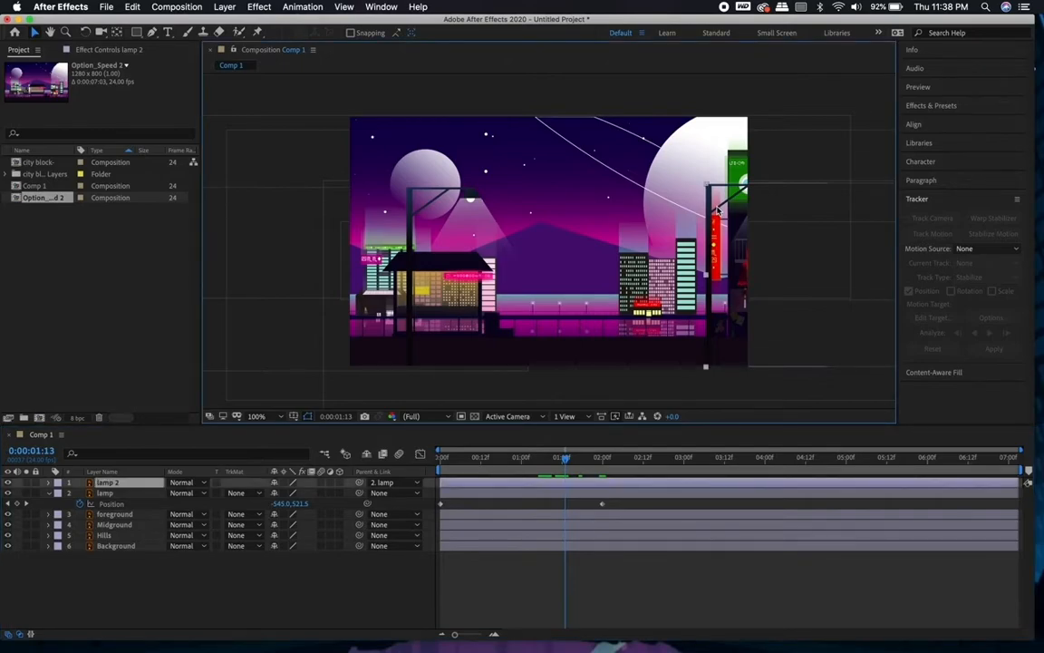
{"action": "key", "text": "Return"}
{"action": "left_click", "coordinate": [601, 613]}
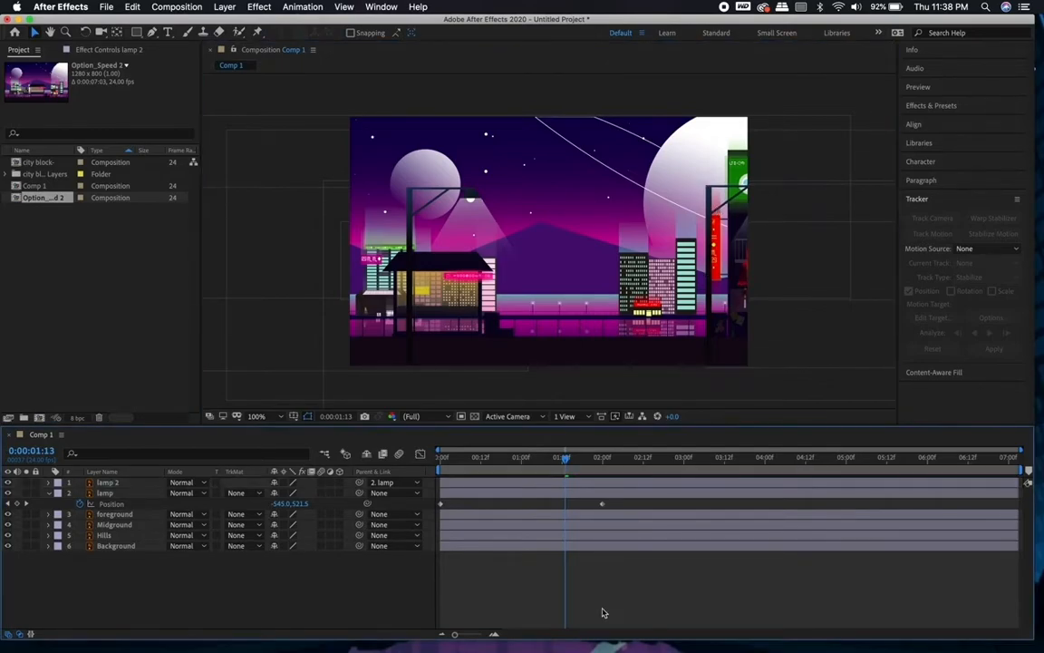
Step: Replace the lamp's 0:00:02:00 Position keyframe with one at 0:00:07:02, X about -1092, and preview from the start
{"action": "left_click_drag", "start_coordinate": [567, 466], "coordinate": [1028, 467]}
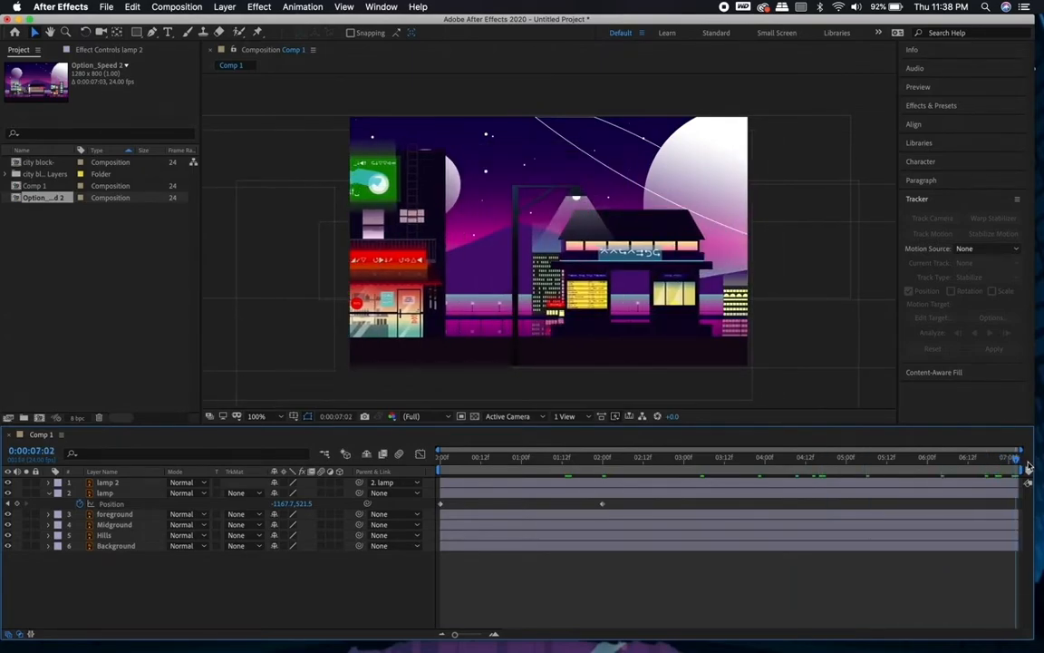
{"action": "left_click", "coordinate": [602, 505]}
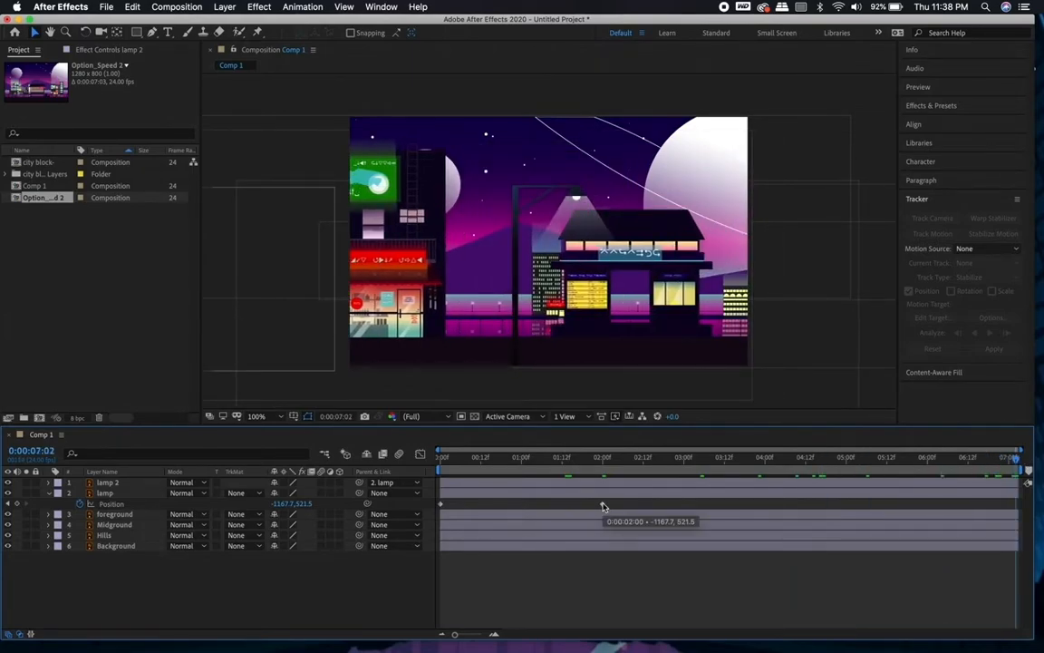
{"action": "left_click", "coordinate": [602, 506]}
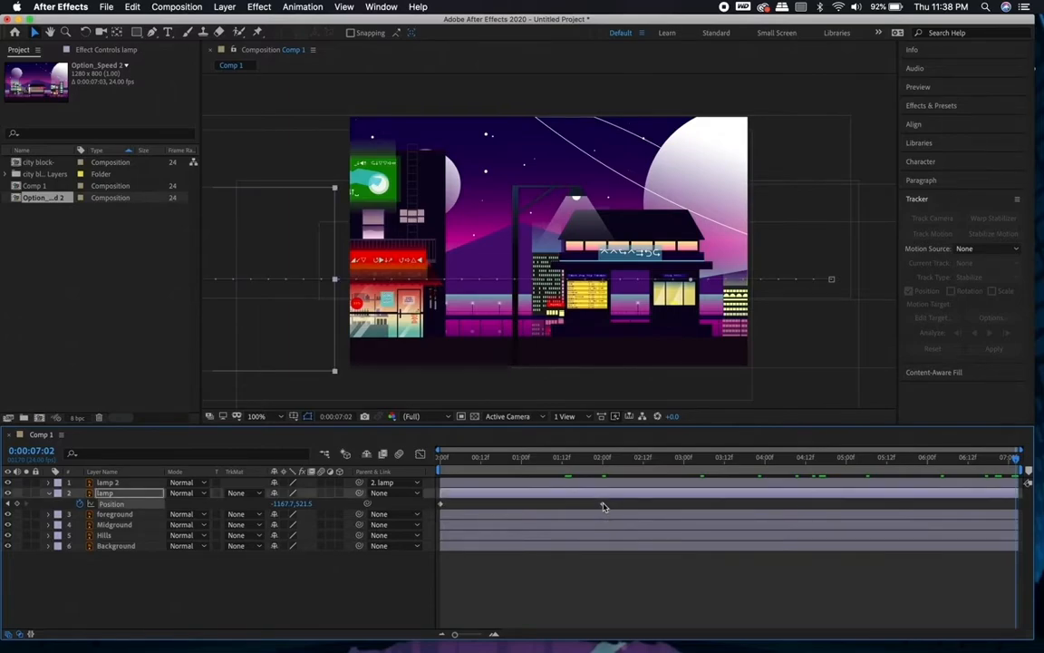
{"action": "key", "text": "Delete"}
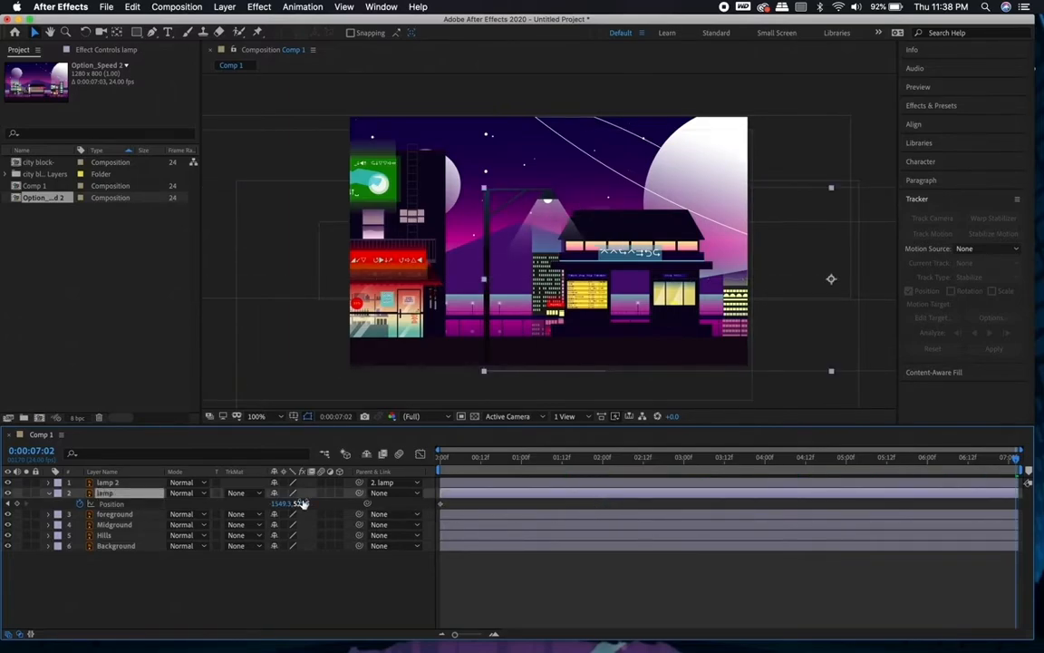
{"action": "left_click_drag", "start_coordinate": [286, 503], "coordinate": [261, 503]}
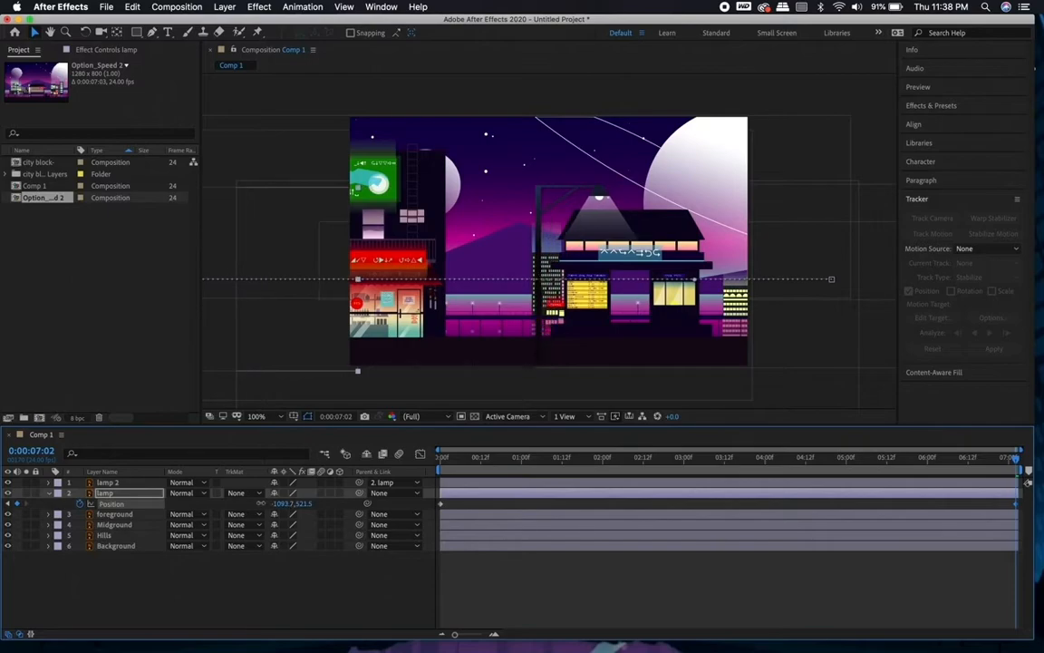
{"action": "left_click_drag", "start_coordinate": [1016, 461], "coordinate": [442, 458]}
{"action": "key", "text": "space"}
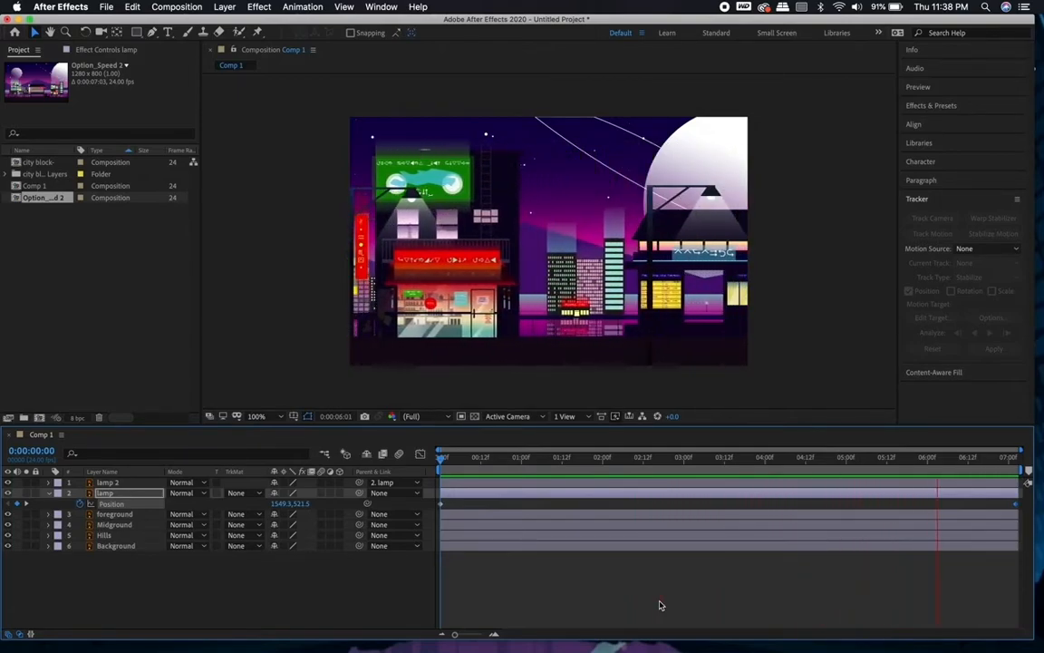
Step: Lower the lamp's X position further at 0:00:07:02 so both lamps pass faster, and preview the motion
{"action": "left_click_drag", "start_coordinate": [950, 467], "coordinate": [1016, 467]}
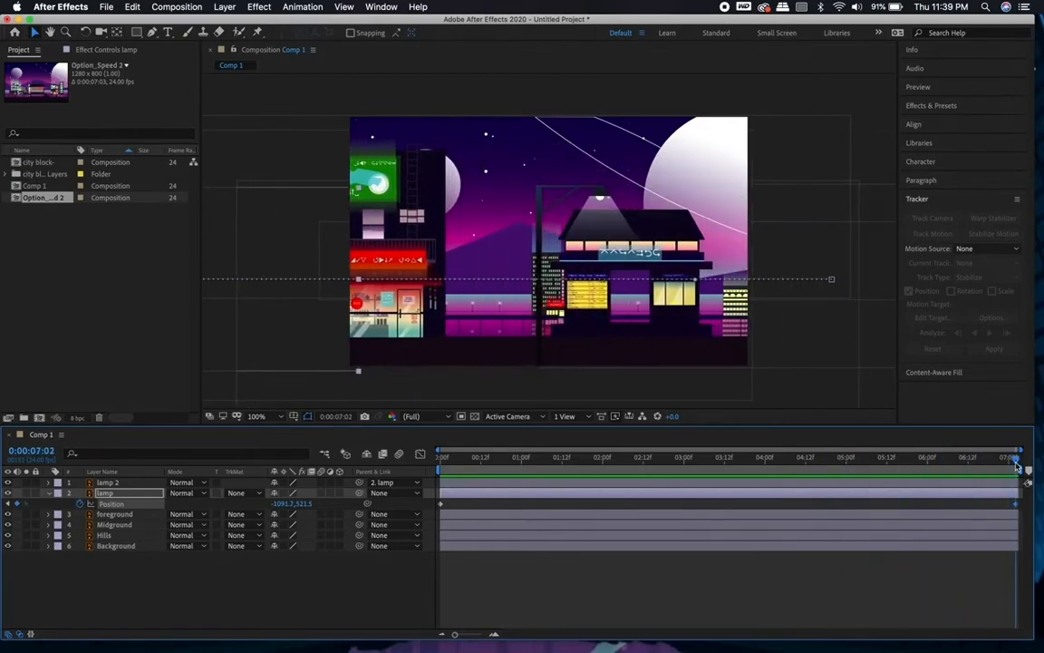
{"action": "mouse_move", "coordinate": [288, 503]}
{"action": "left_mouse_down"}
{"action": "mouse_move", "coordinate": [79, 511]}
{"action": "mouse_move", "coordinate": [252, 458]}
{"action": "mouse_move", "coordinate": [307, 528]}
{"action": "mouse_move", "coordinate": [283, 503]}
{"action": "left_mouse_up"}
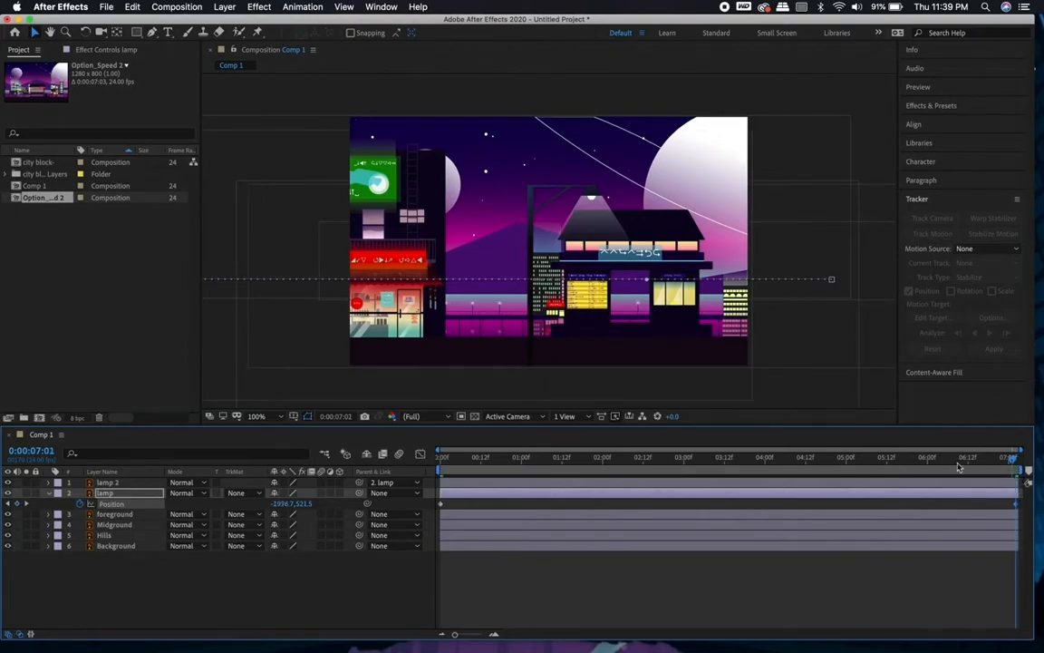
{"action": "key", "text": "space"}
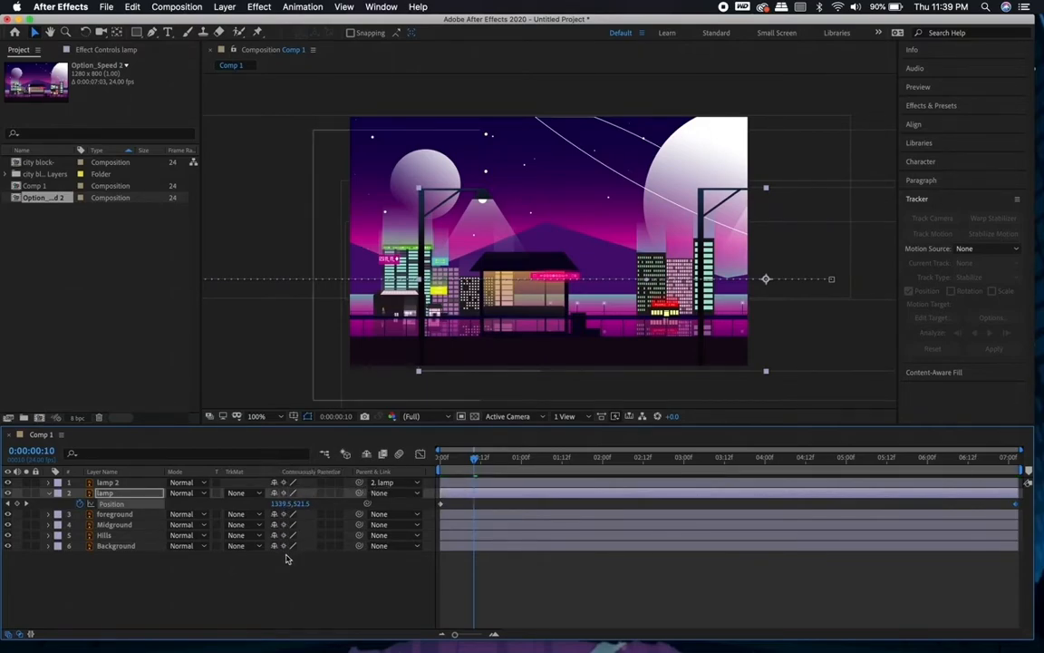
Step: Fit the composition to the viewer and preview the whole parallax animation from 0:00:00:00
{"action": "key", "text": "space"}
{"action": "scroll", "coordinate": [575, 253], "scroll_direction": "up", "scroll_amount": 4}
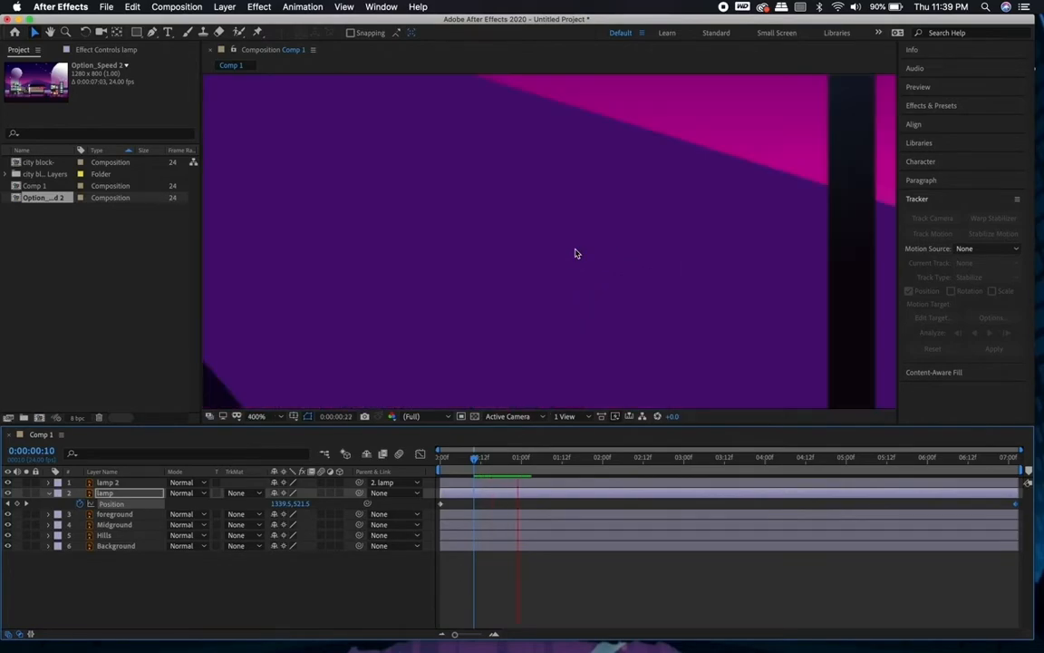
{"action": "scroll", "coordinate": [575, 253], "scroll_direction": "down", "scroll_amount": 7}
{"action": "scroll", "coordinate": [568, 249], "scroll_direction": "up", "scroll_amount": 2}
{"action": "left_click", "coordinate": [255, 417]}
{"action": "left_click", "coordinate": [272, 594]}
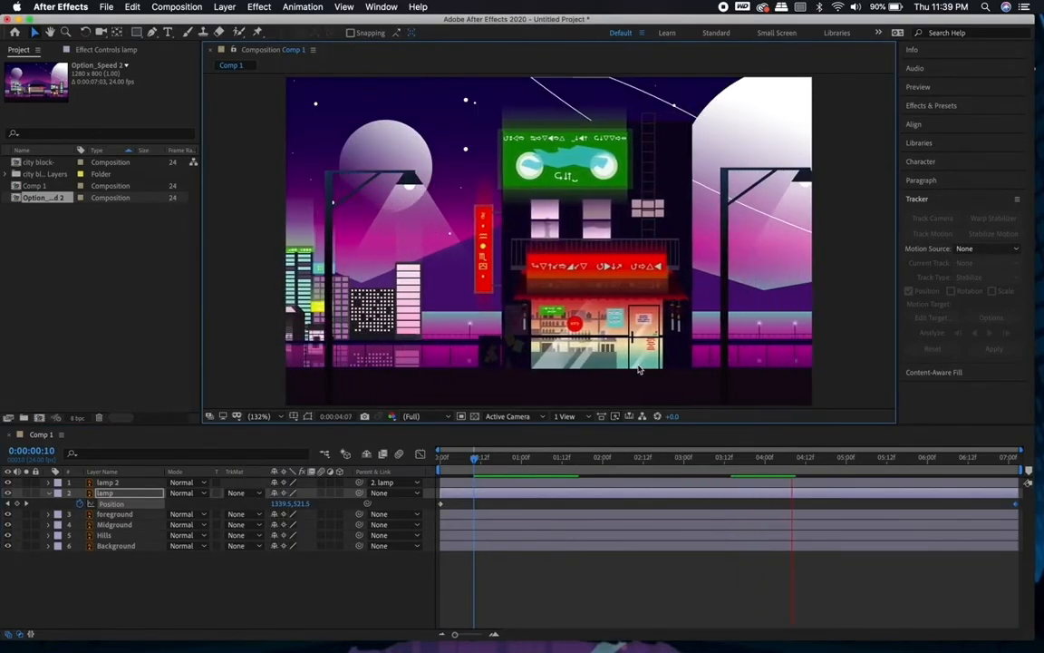
{"action": "left_click", "coordinate": [632, 458]}
{"action": "left_click_drag", "start_coordinate": [632, 458], "coordinate": [441, 458]}
{"action": "key", "text": "space"}
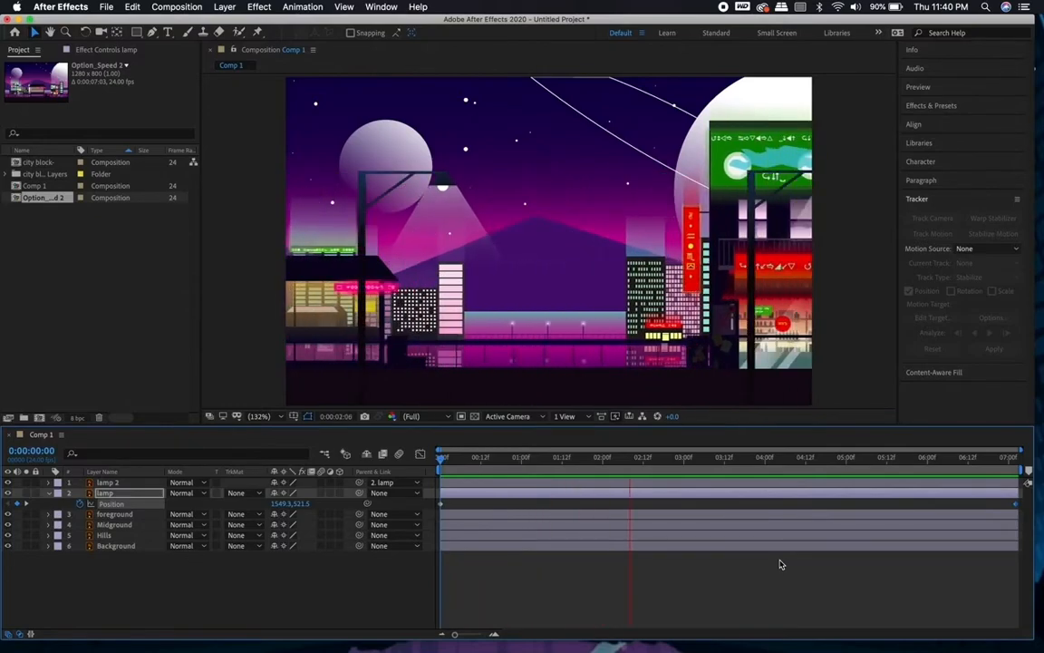
{"action": "key", "text": "space"}
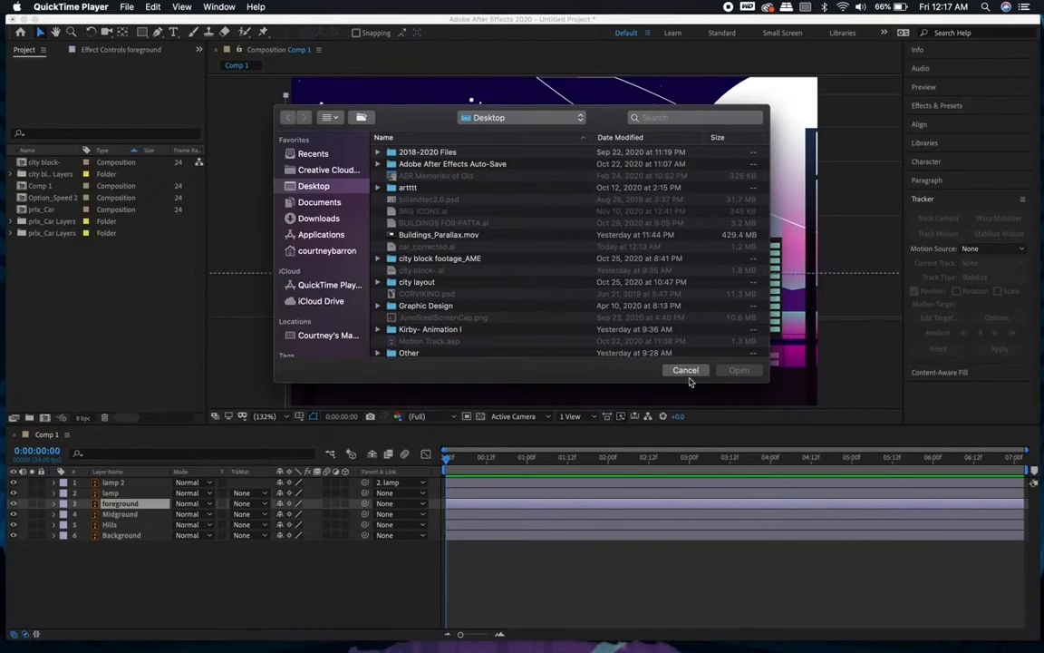
Step: Dismiss the QuickTime Player file dialog and return to Comp 1 in After Effects with no layer selected
{"action": "left_click", "coordinate": [688, 376]}
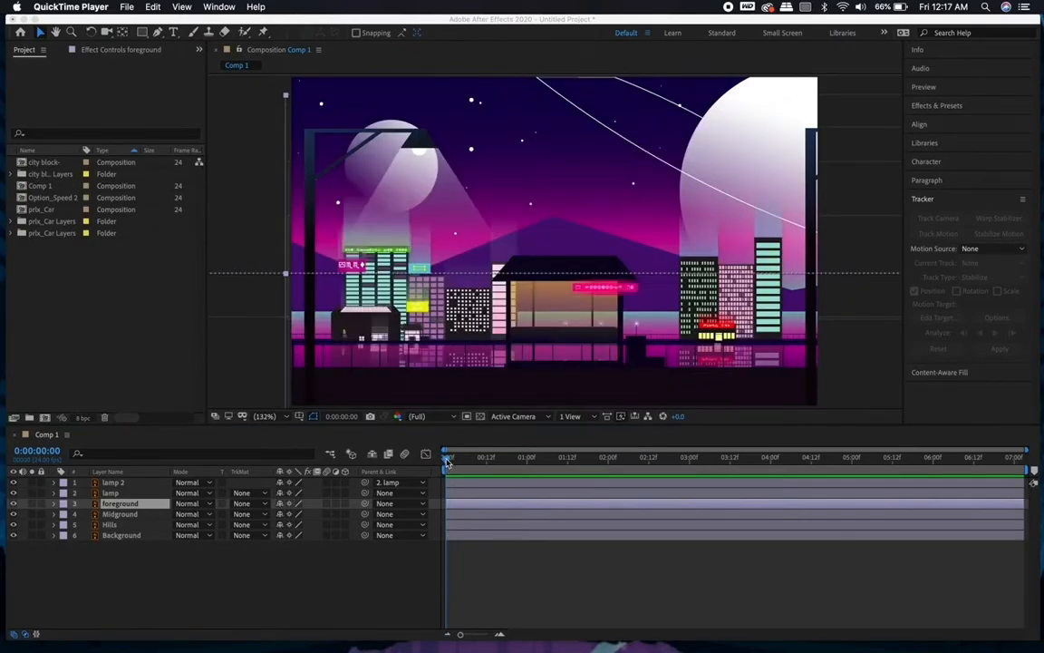
{"action": "left_click", "coordinate": [447, 465]}
{"action": "left_click", "coordinate": [486, 562]}
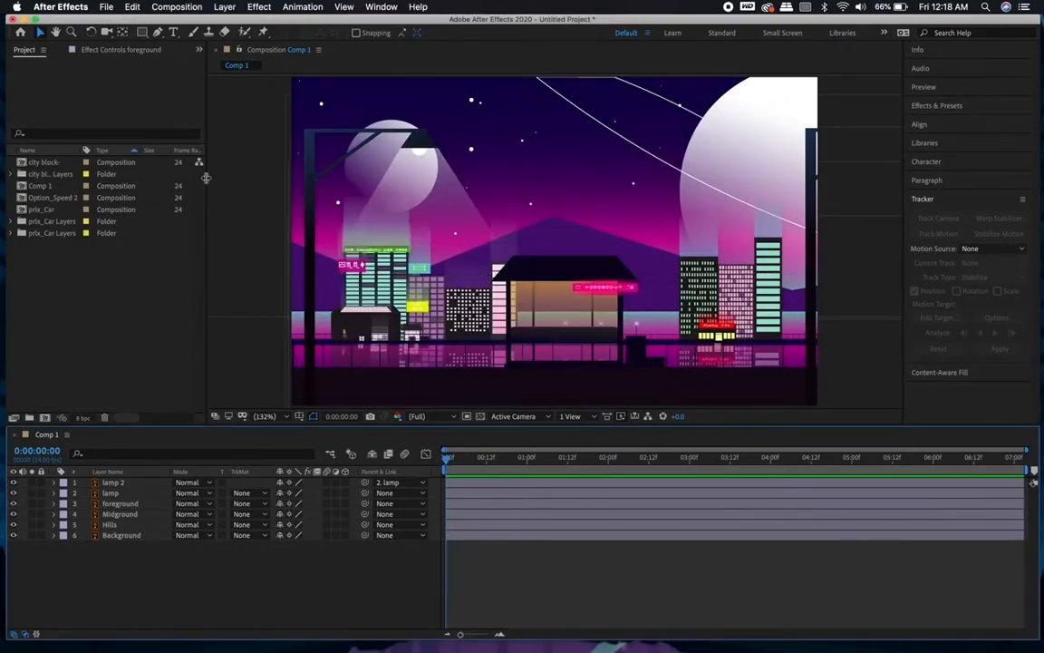
Step: Import car_corrected.ai from the Desktop as a composition with its layers
{"action": "left_click", "coordinate": [106, 8]}
{"action": "mouse_move", "coordinate": [163, 167]}
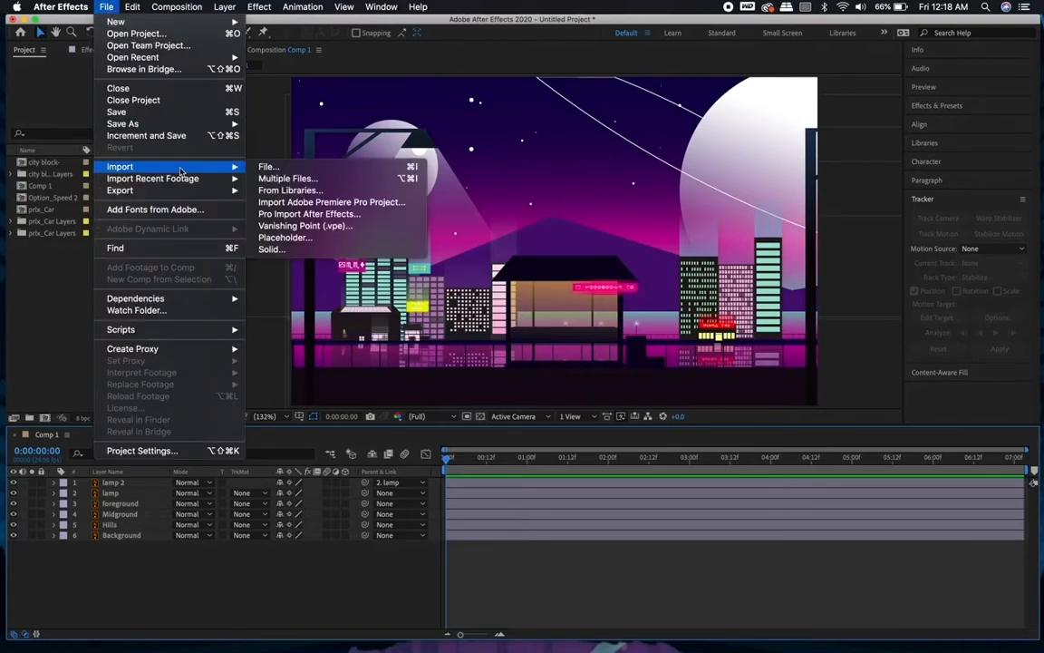
{"action": "left_click", "coordinate": [272, 167]}
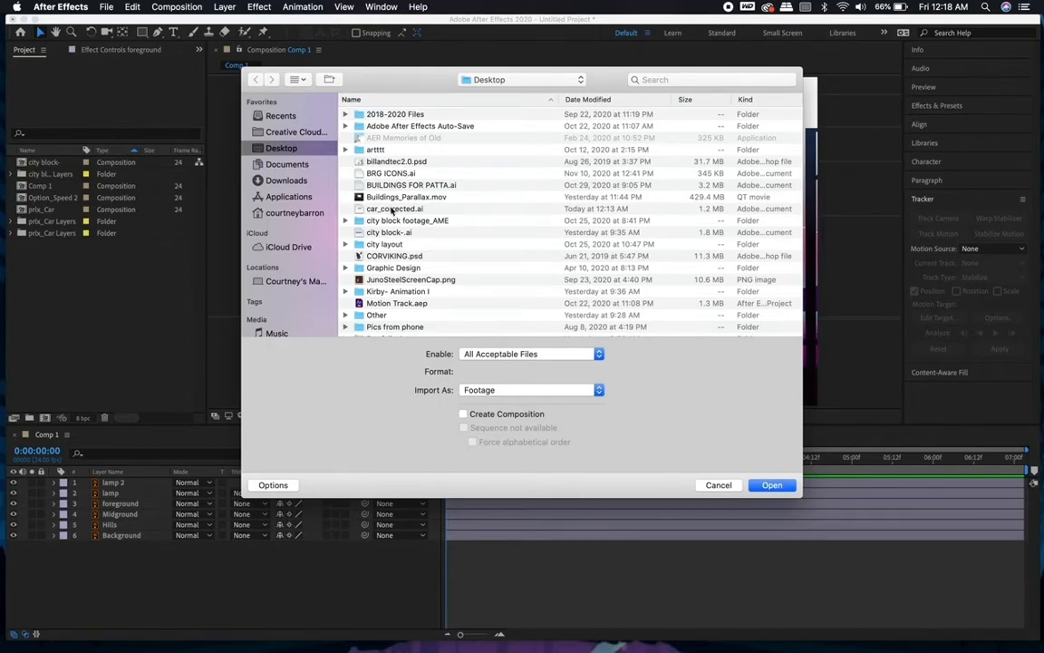
{"action": "left_click", "coordinate": [393, 210]}
{"action": "left_click", "coordinate": [558, 390]}
{"action": "left_click", "coordinate": [558, 403]}
{"action": "left_click", "coordinate": [772, 485]}
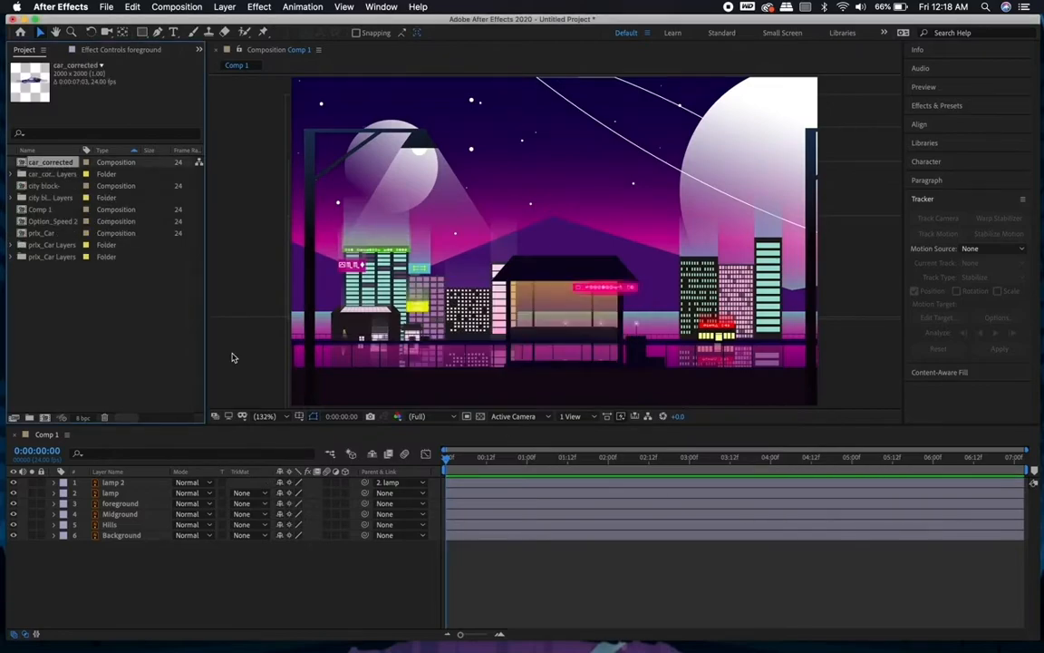
Step: Copy both layers of the car_corrected composition into Comp 1 at 0:00:00:00, above the lamp layers
{"action": "double_click", "coordinate": [42, 163]}
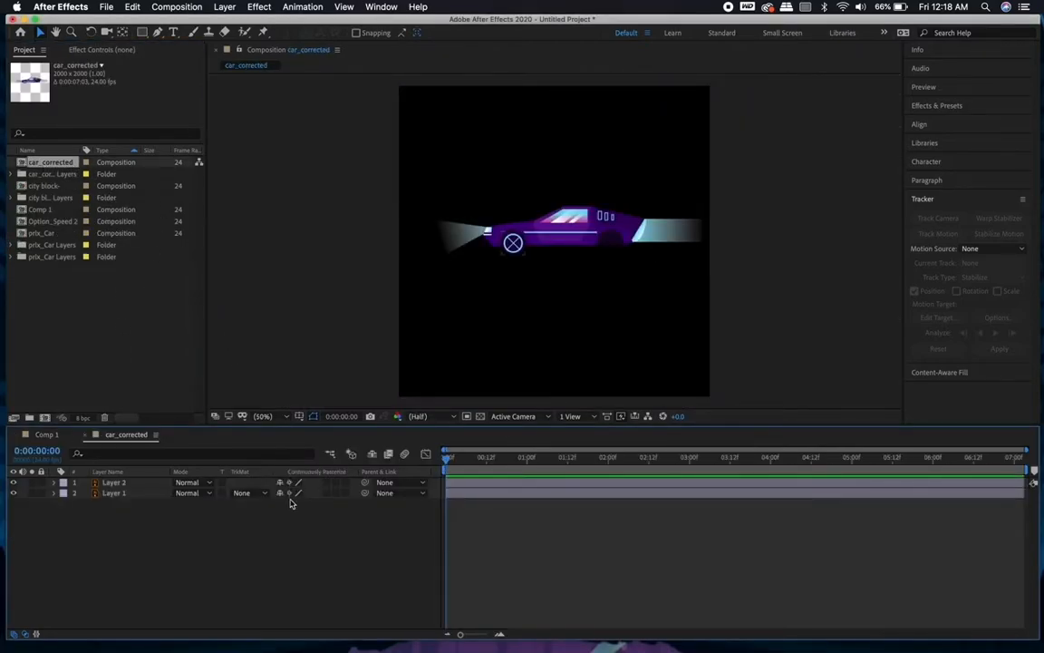
{"action": "left_click", "coordinate": [510, 484]}
{"action": "left_click", "coordinate": [510, 495], "text": "shift"}
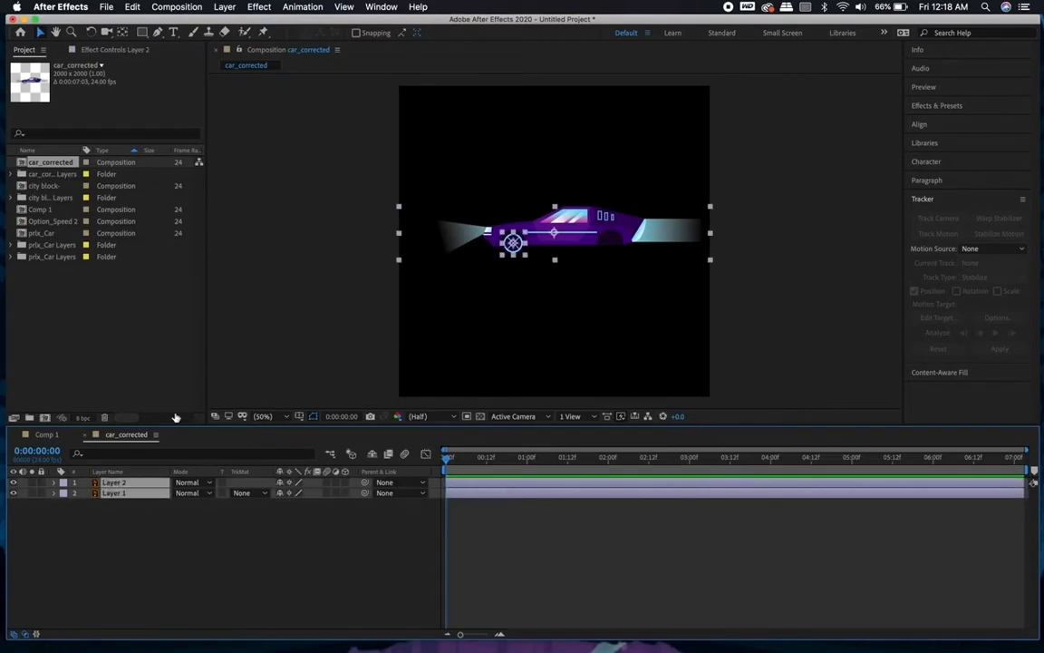
{"action": "left_click", "coordinate": [46, 435]}
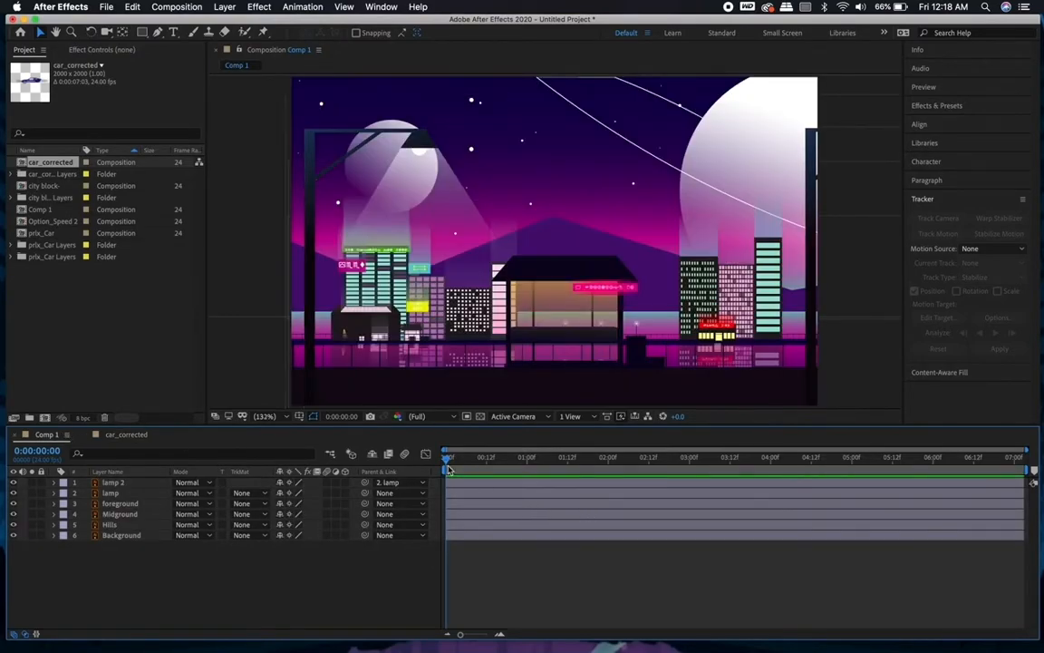
{"action": "key", "text": "Home"}
{"action": "left_click", "coordinate": [481, 485]}
{"action": "key", "text": "super+v"}
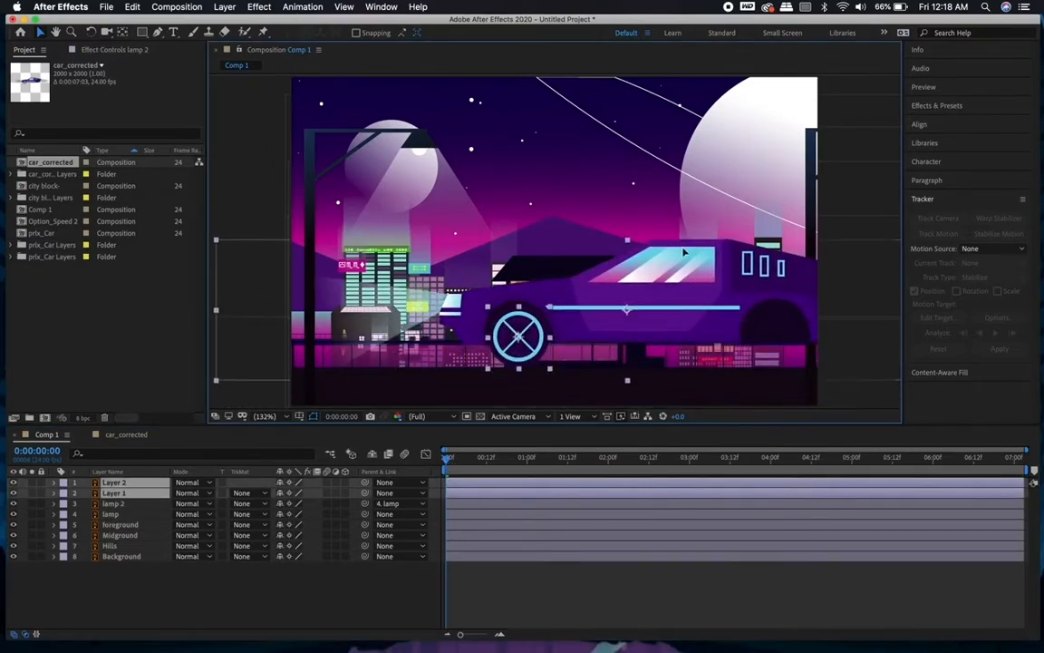
Step: Scale both car layers down to 61% and move them together onto the road in the foreground
{"action": "key", "text": "s"}
{"action": "mouse_move", "coordinate": [297, 493]}
{"action": "left_mouse_down"}
{"action": "mouse_move", "coordinate": [269, 494]}
{"action": "mouse_move", "coordinate": [279, 503]}
{"action": "left_mouse_up"}
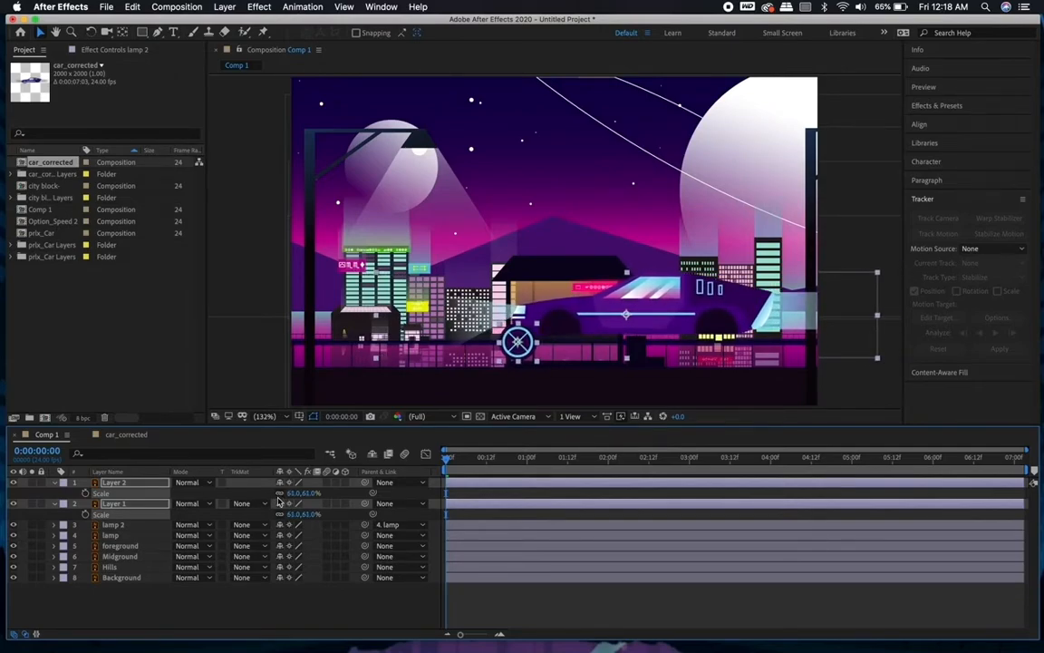
{"action": "left_click_drag", "start_coordinate": [657, 312], "coordinate": [540, 353]}
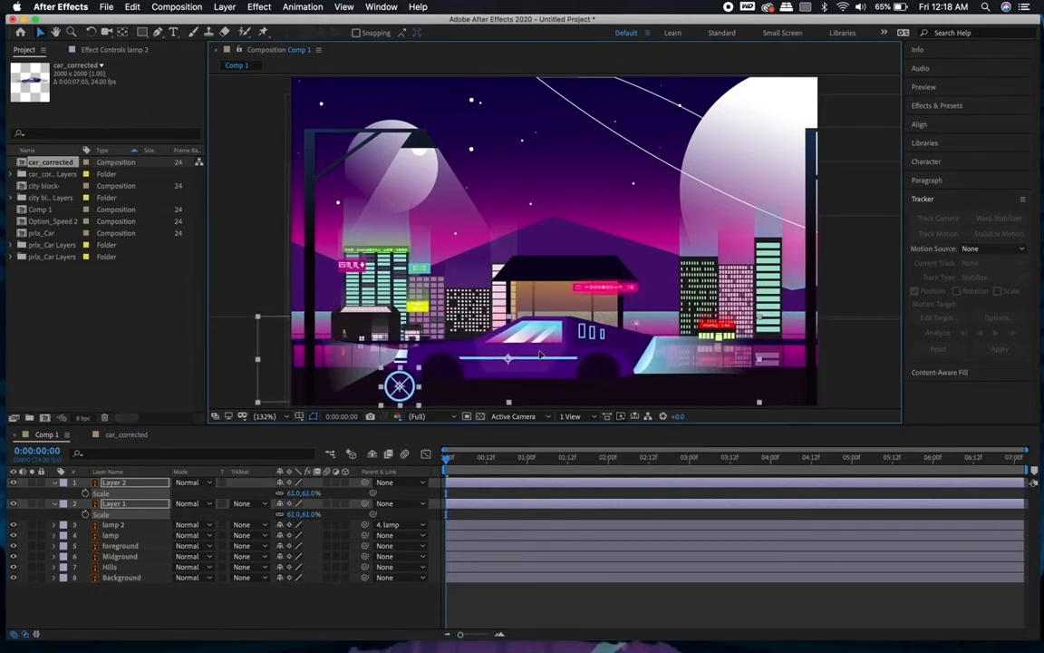
Step: Move the wheel on Layer 2 into the wheel arch near the car's headlights, and undo the trial duplicate of it
{"action": "left_click", "coordinate": [586, 596]}
{"action": "left_click", "coordinate": [513, 485]}
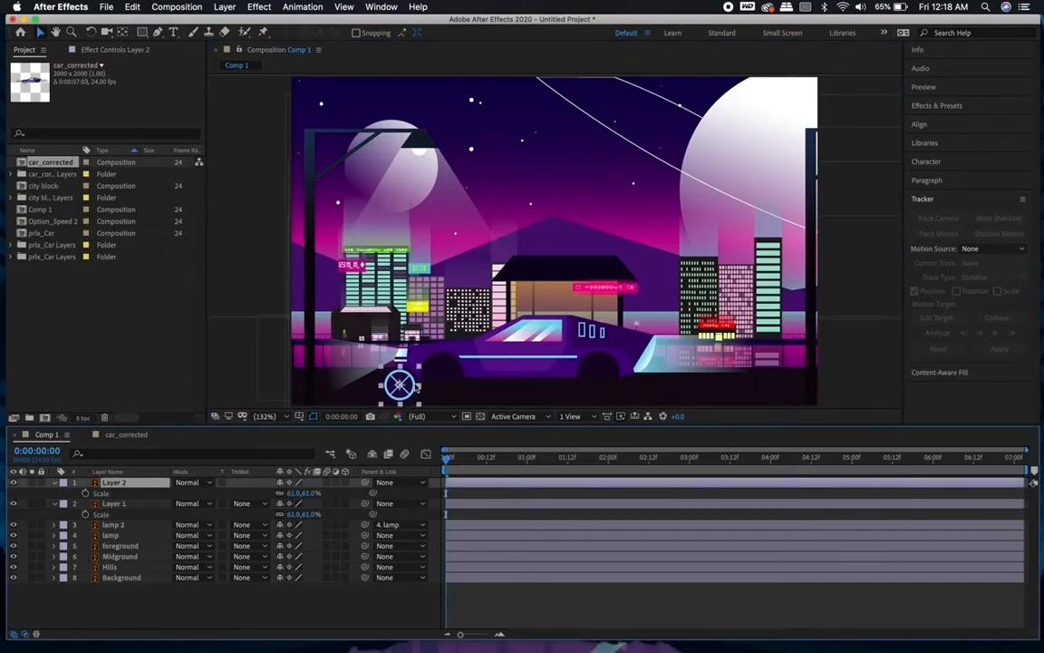
{"action": "left_click_drag", "start_coordinate": [406, 386], "coordinate": [449, 373]}
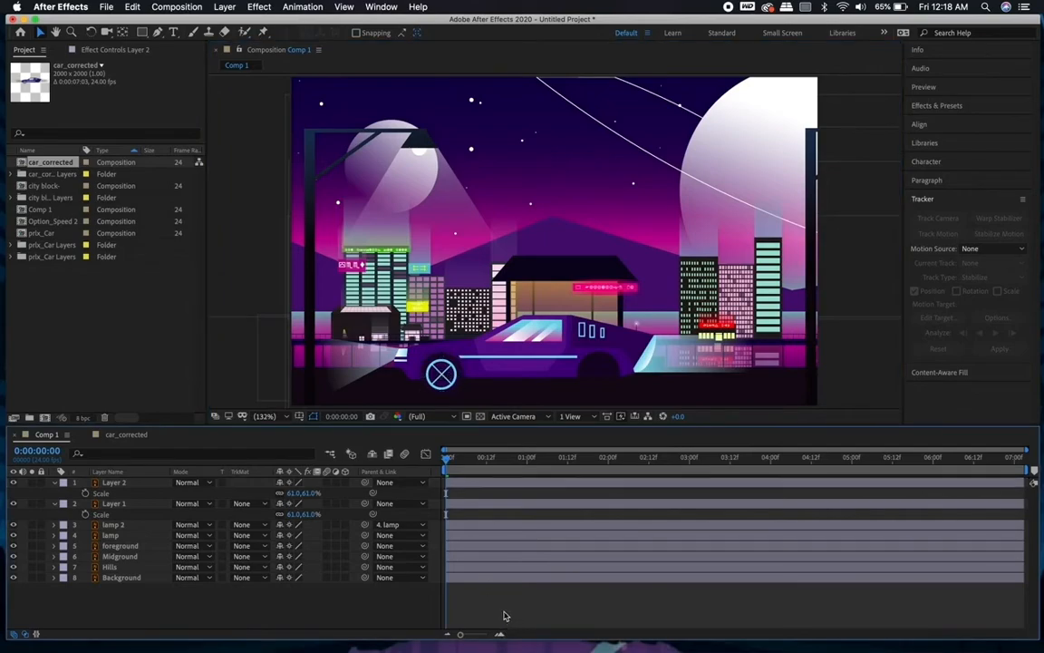
{"action": "key", "text": "super+d"}
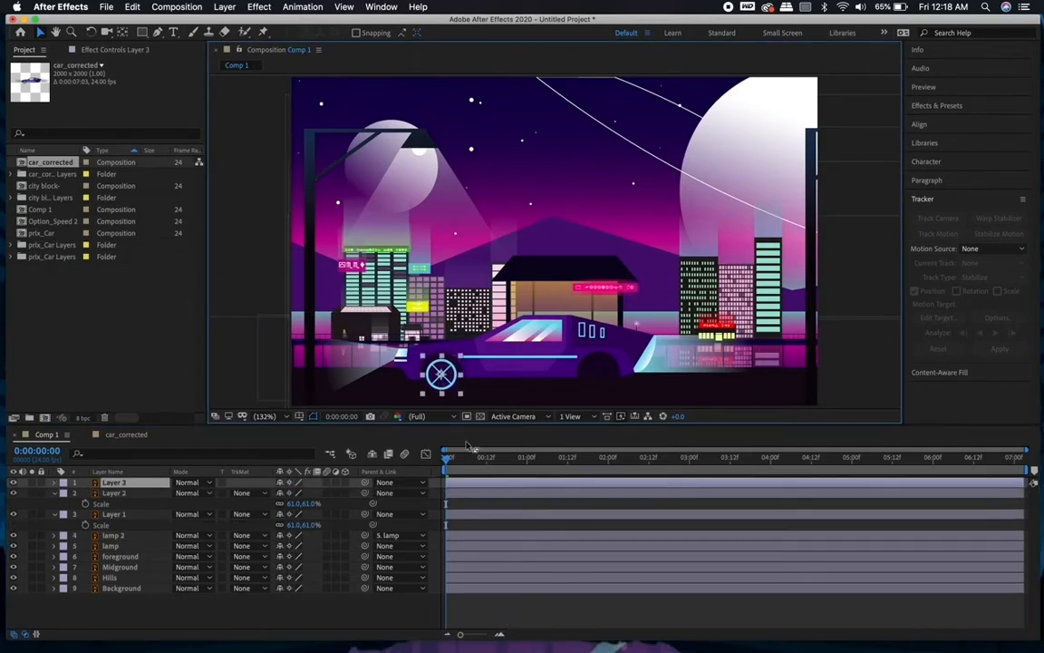
{"action": "key", "text": "super+z"}
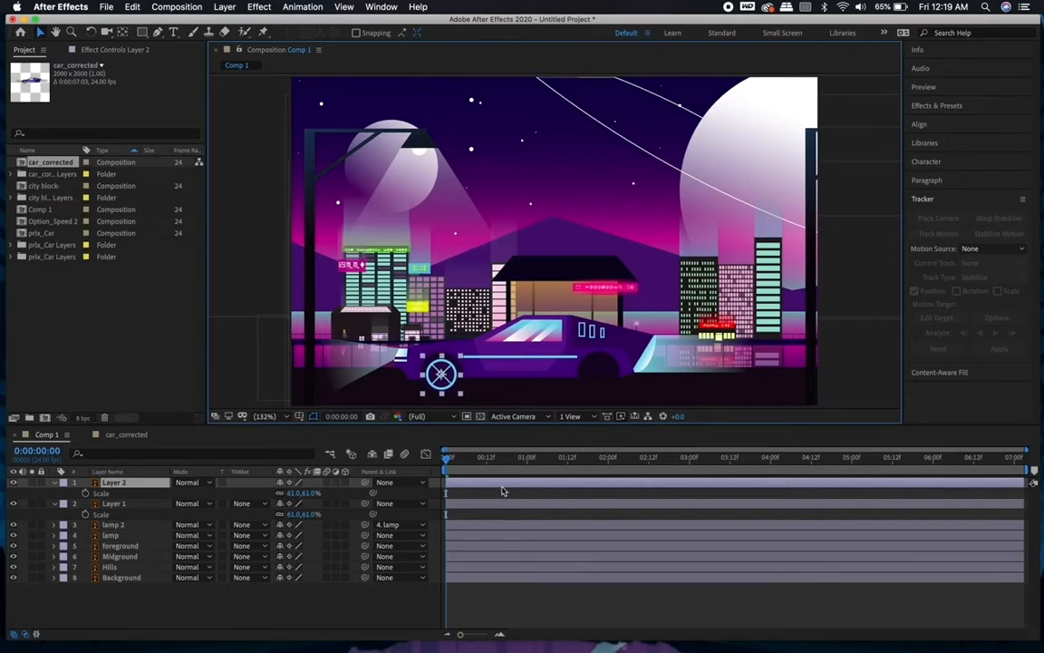
Step: Enable an expression on the rotation of the wheel's Layer 2 and run a brief preview
{"action": "key", "text": "r"}
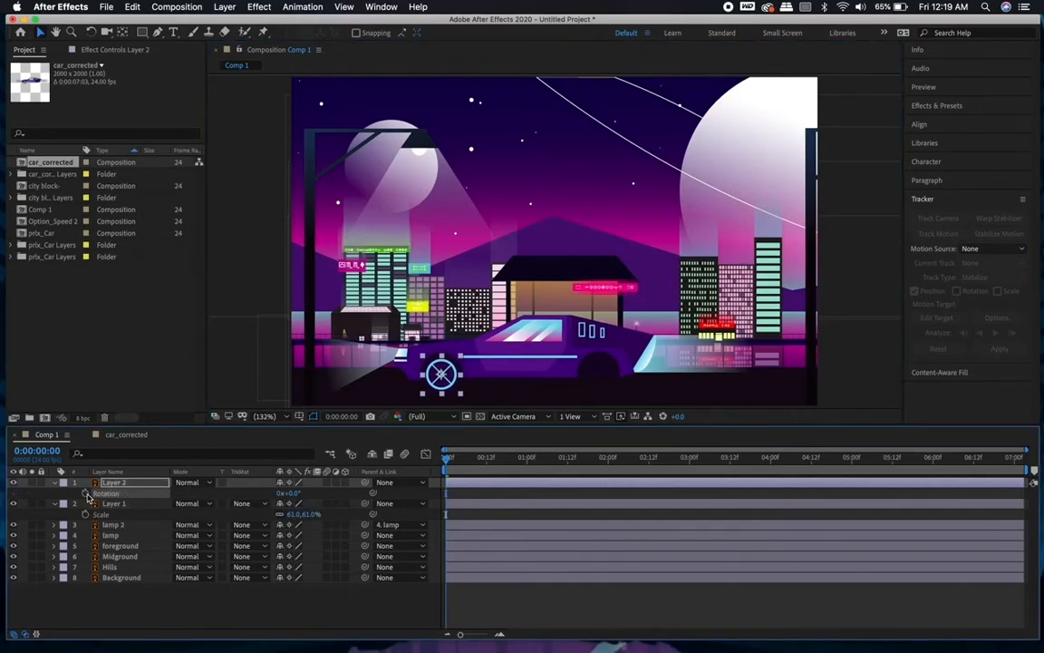
{"action": "left_click", "coordinate": [85, 493], "text": "alt"}
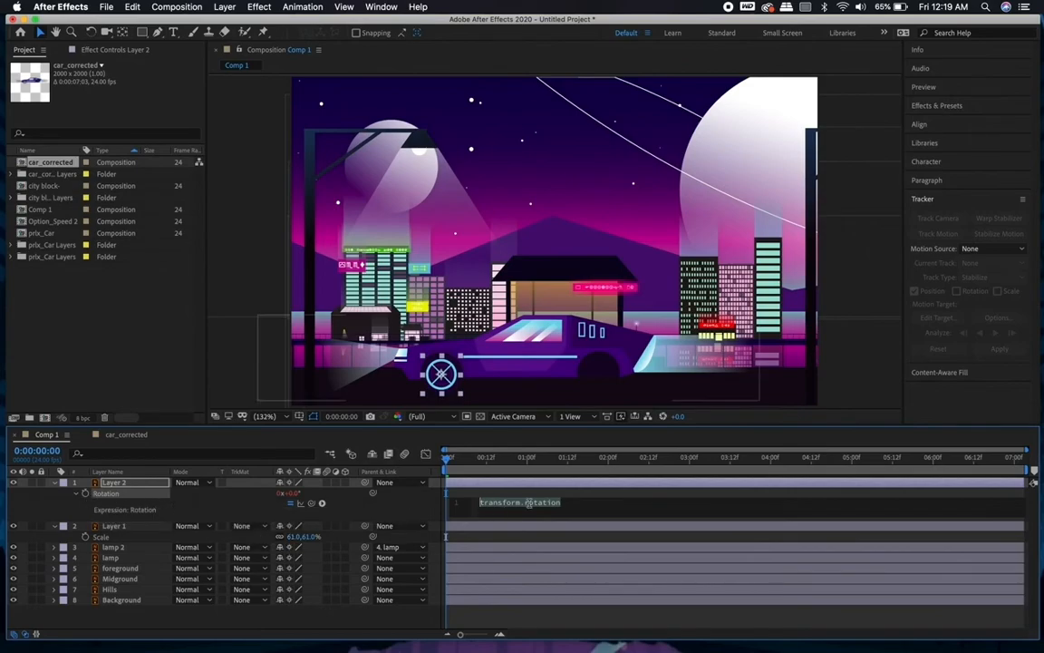
{"action": "left_click", "coordinate": [573, 505]}
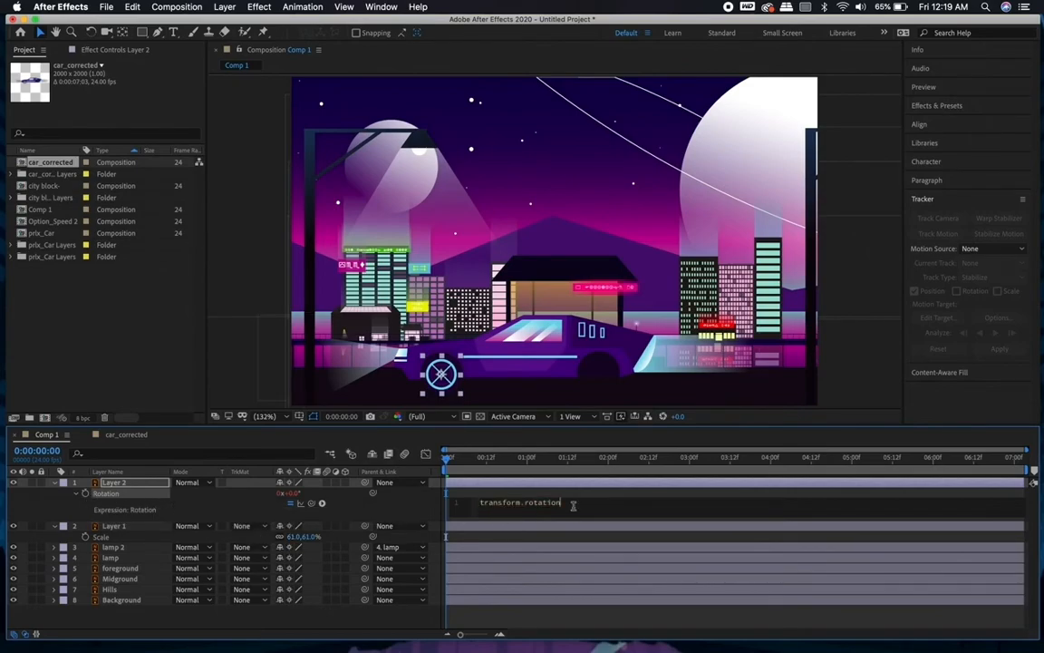
{"action": "left_click", "coordinate": [412, 461]}
{"action": "key", "text": "space"}
{"action": "key", "text": "space"}
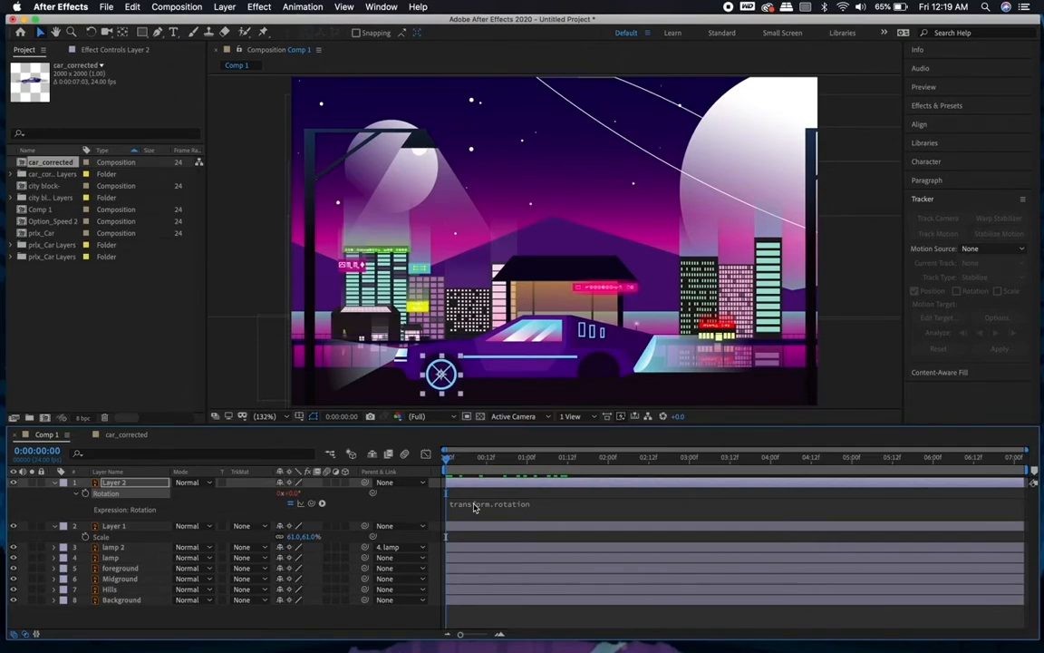
Step: Replace the wheel's default rotation expression with time; and scrub the start of the timeline
{"action": "left_click", "coordinate": [542, 508]}
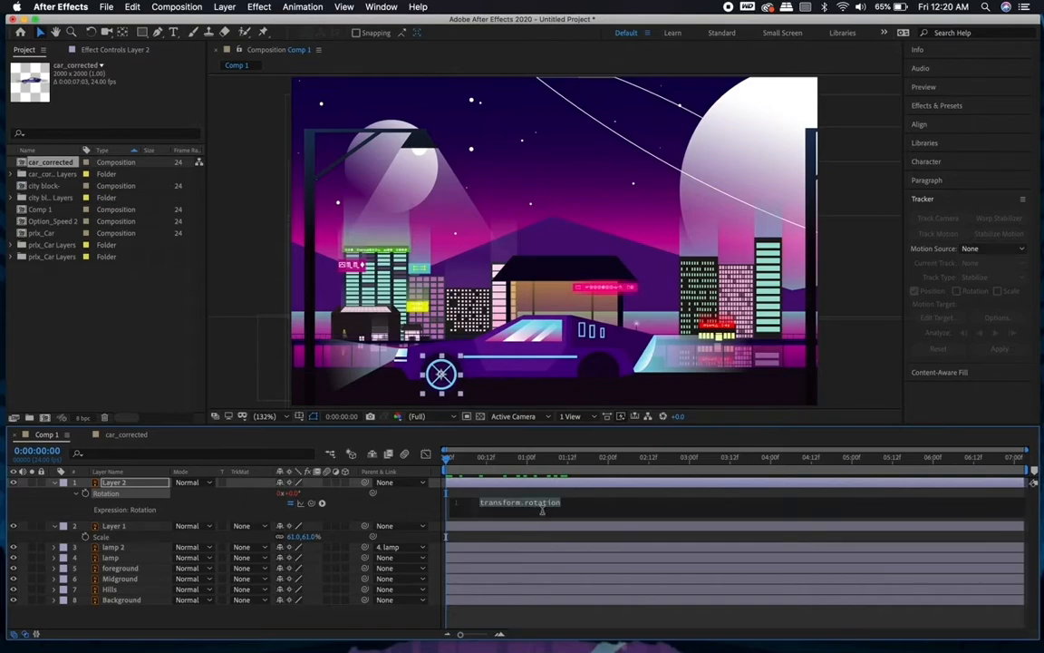
{"action": "type", "text": "t"}
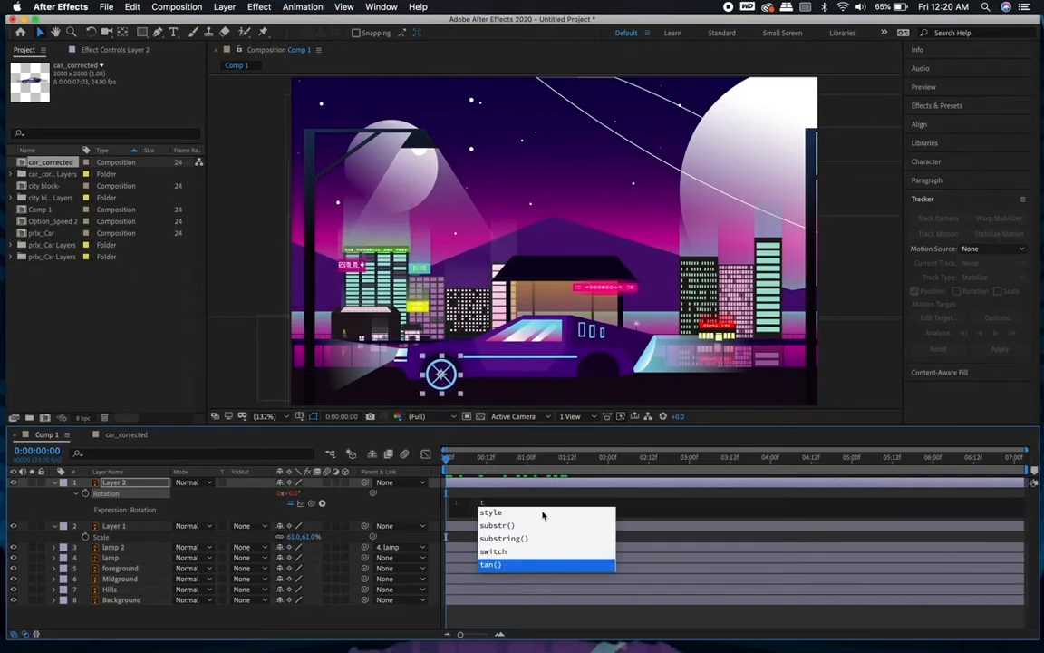
{"action": "type", "text": "ime"}
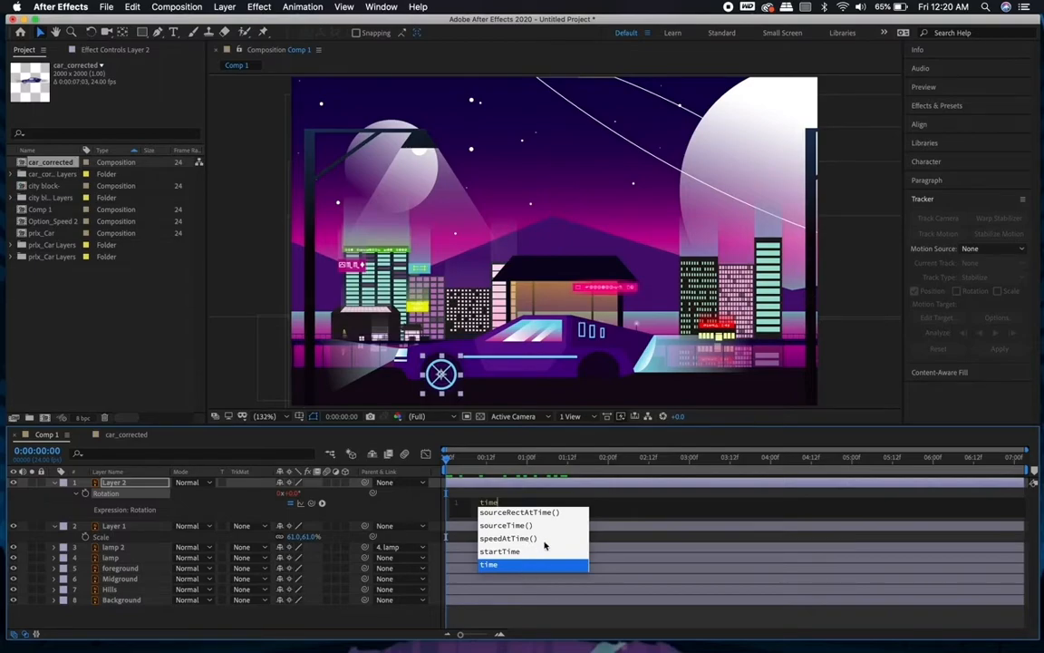
{"action": "key", "text": "Return"}
{"action": "mouse_move", "coordinate": [447, 458]}
{"action": "left_mouse_down"}
{"action": "mouse_move", "coordinate": [722, 467]}
{"action": "mouse_move", "coordinate": [443, 459]}
{"action": "mouse_move", "coordinate": [889, 459]}
{"action": "mouse_move", "coordinate": [454, 458]}
{"action": "mouse_move", "coordinate": [408, 490]}
{"action": "mouse_move", "coordinate": [625, 458]}
{"action": "mouse_move", "coordinate": [456, 472]}
{"action": "left_mouse_up"}
Step: Change the wheel's rotation expression to time*300; and preview its spin
{"action": "left_click", "coordinate": [481, 504]}
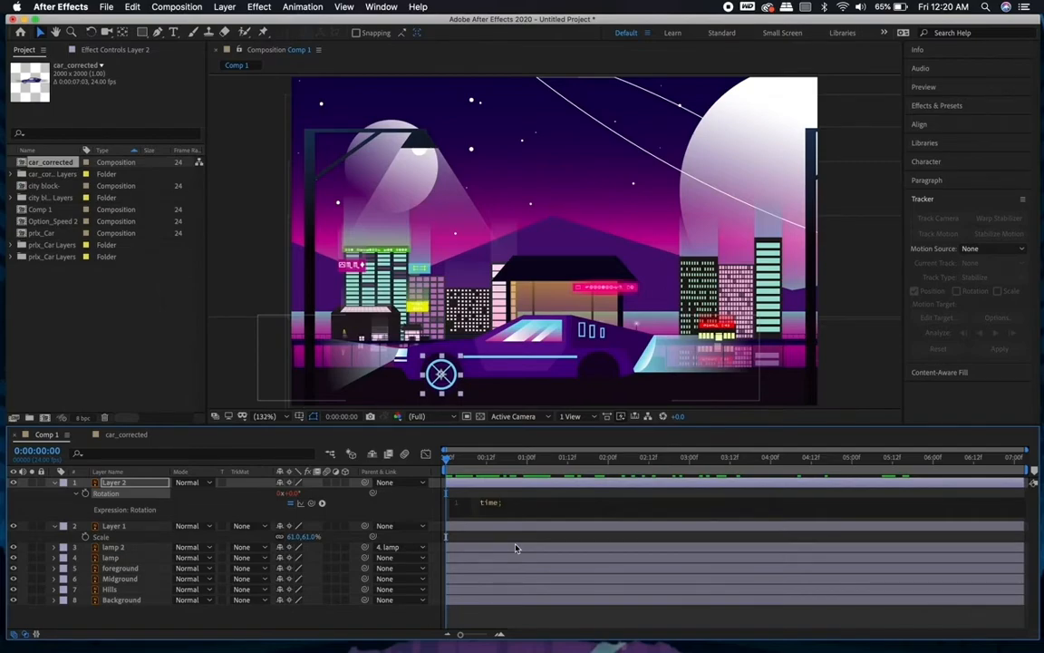
{"action": "type", "text": "*300"}
{"action": "left_click", "coordinate": [543, 535]}
{"action": "key", "text": "space"}
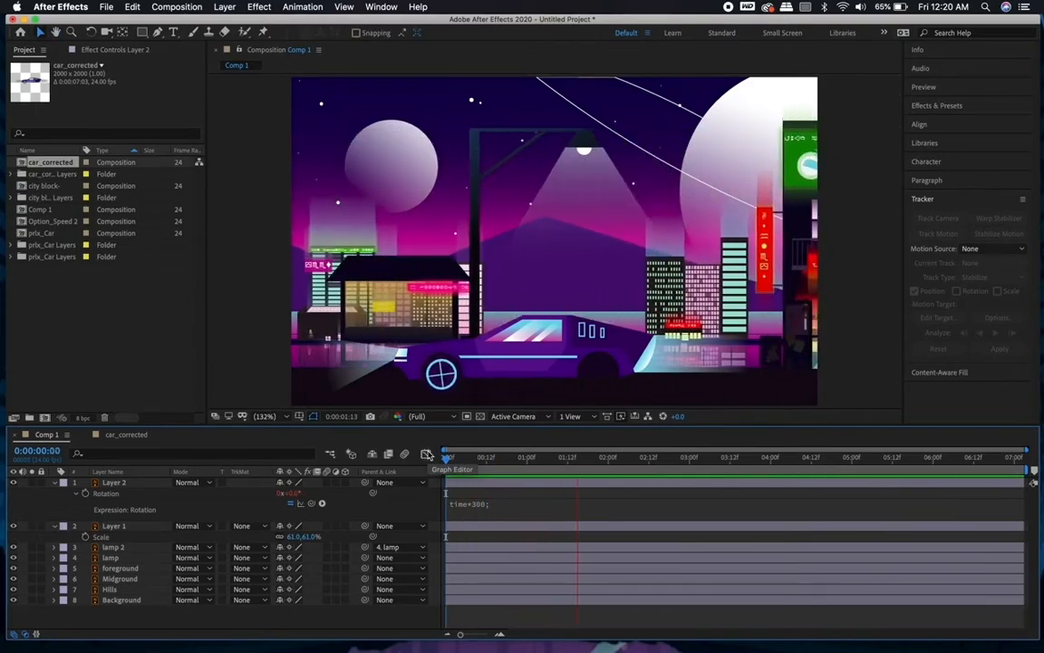
{"action": "key", "text": "space"}
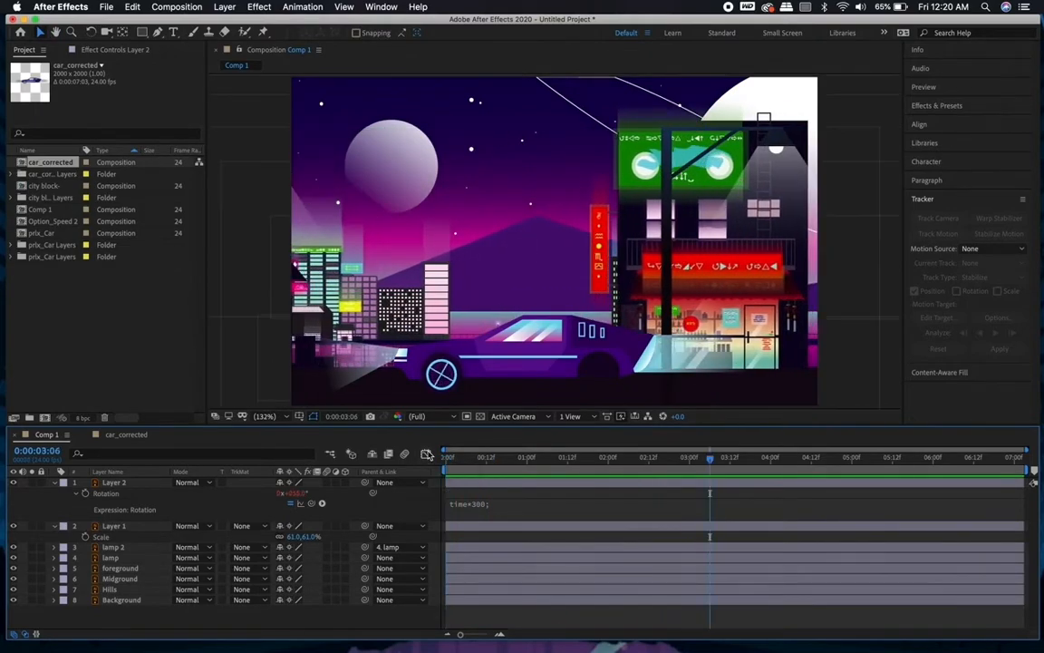
{"action": "key", "text": "Home"}
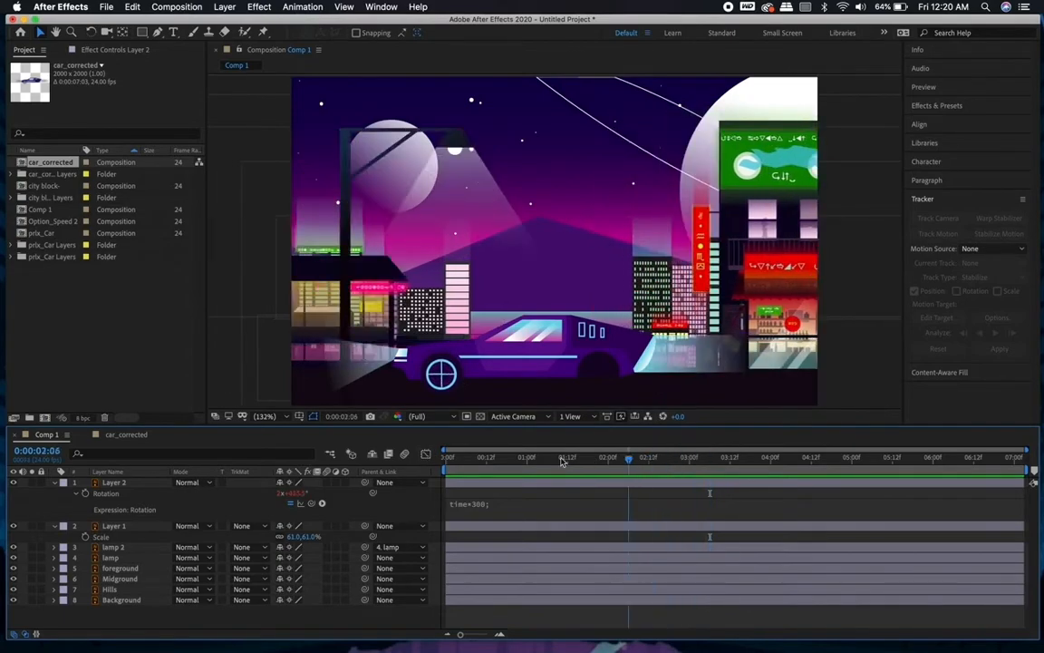
{"action": "left_click", "coordinate": [518, 457]}
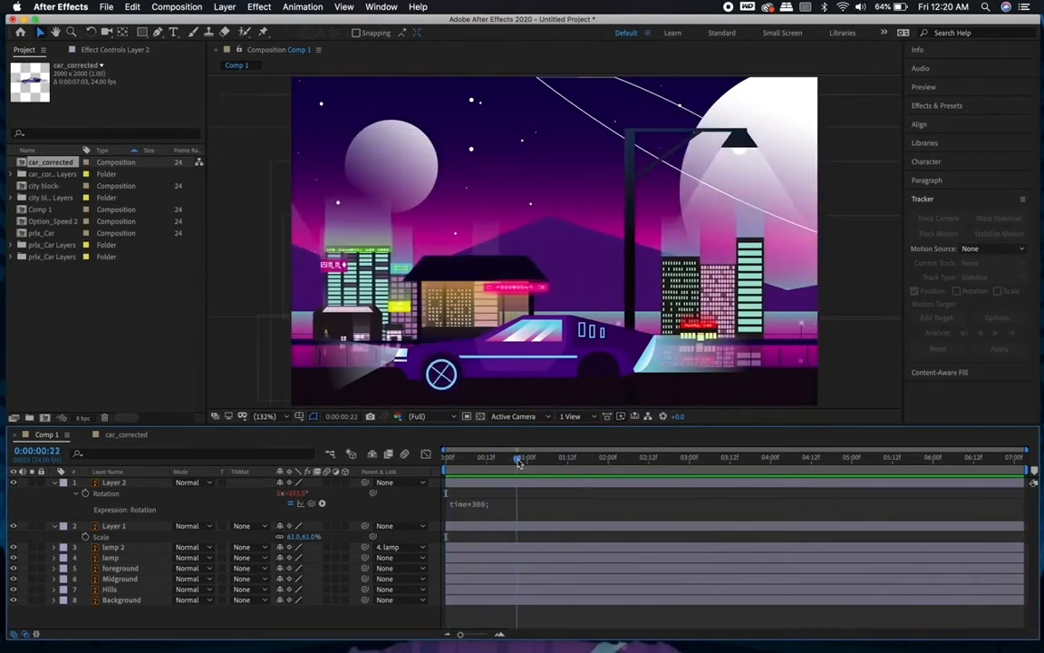
{"action": "key", "text": "space"}
{"action": "key", "text": "space"}
Step: Flip the car body on Layer 1 horizontally to a scale of about -62.7, 61.0%, and move its rear wheel arch over the wheel
{"action": "left_click", "coordinate": [522, 338]}
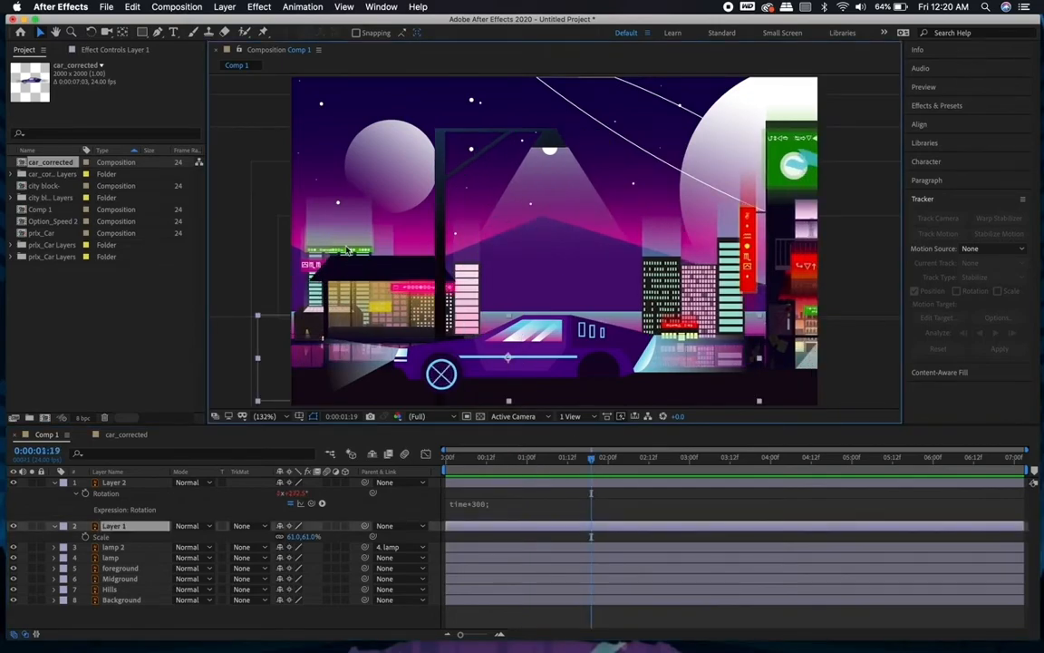
{"action": "left_click_drag", "start_coordinate": [257, 361], "coordinate": [766, 360]}
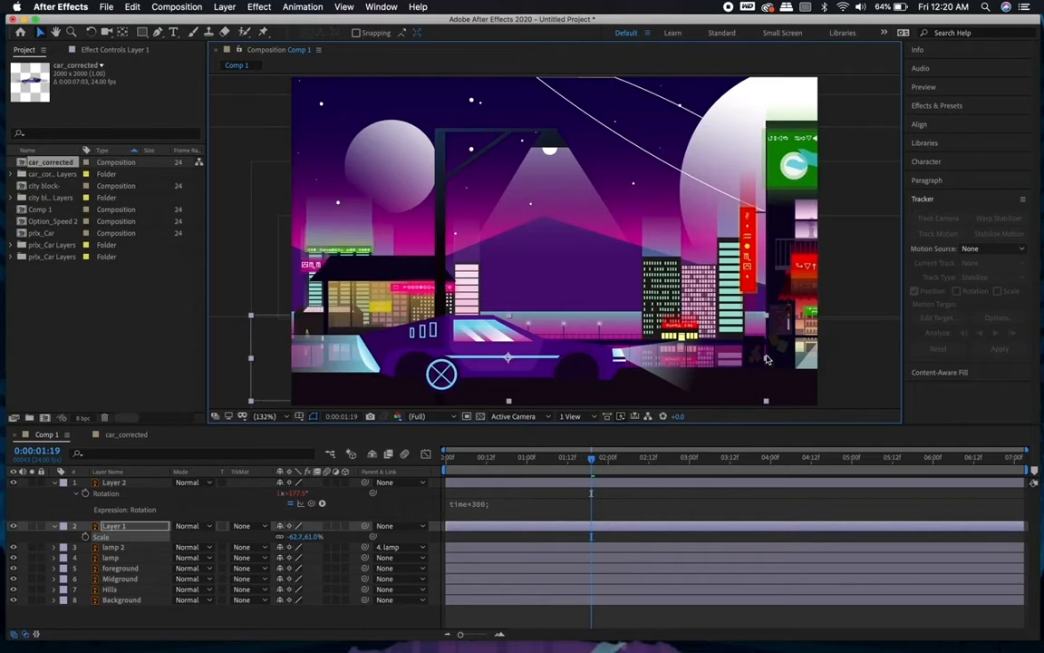
{"action": "left_click_drag", "start_coordinate": [540, 345], "coordinate": [566, 362]}
Step: Preview the flipped car and its spinning wheel from 0:00:00:00
{"action": "left_click_drag", "start_coordinate": [591, 457], "coordinate": [427, 468]}
{"action": "key", "text": "space"}
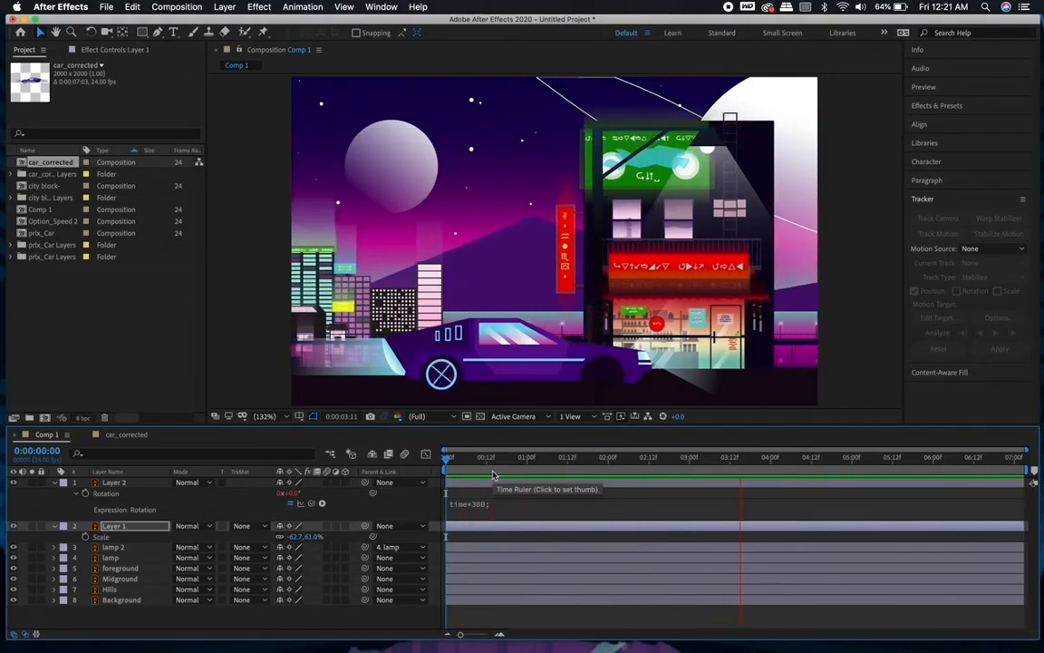
{"action": "key", "text": "space"}
{"action": "key", "text": "Home"}
{"action": "key", "text": "space"}
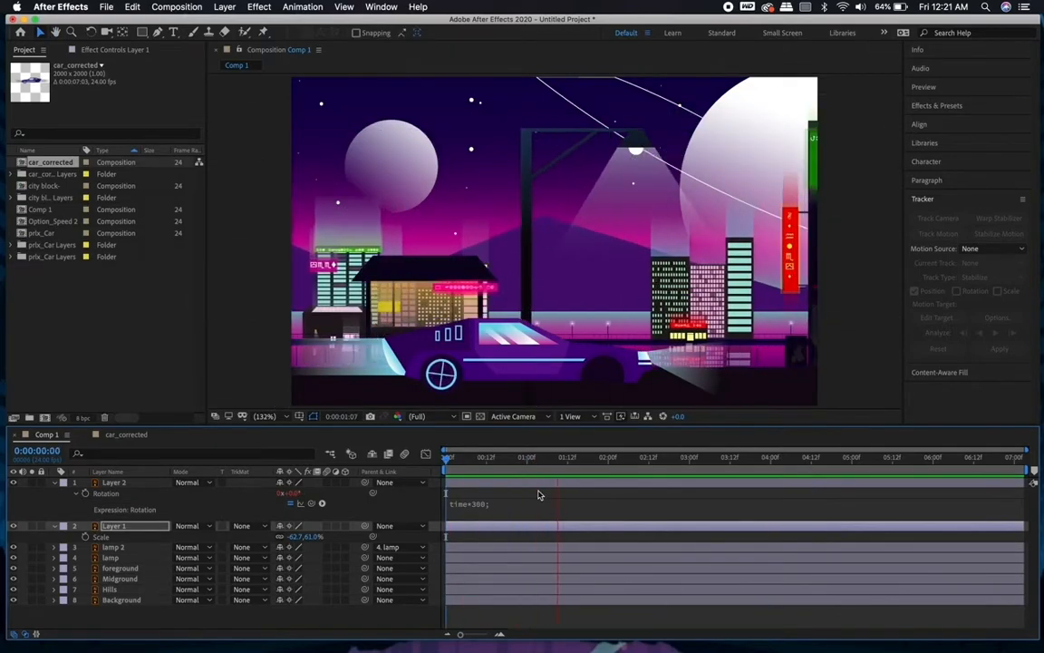
Step: Try the wheel's rotation expression as time*330; and preview the faster spin
{"action": "left_click", "coordinate": [481, 503]}
{"action": "left_click", "coordinate": [511, 503]}
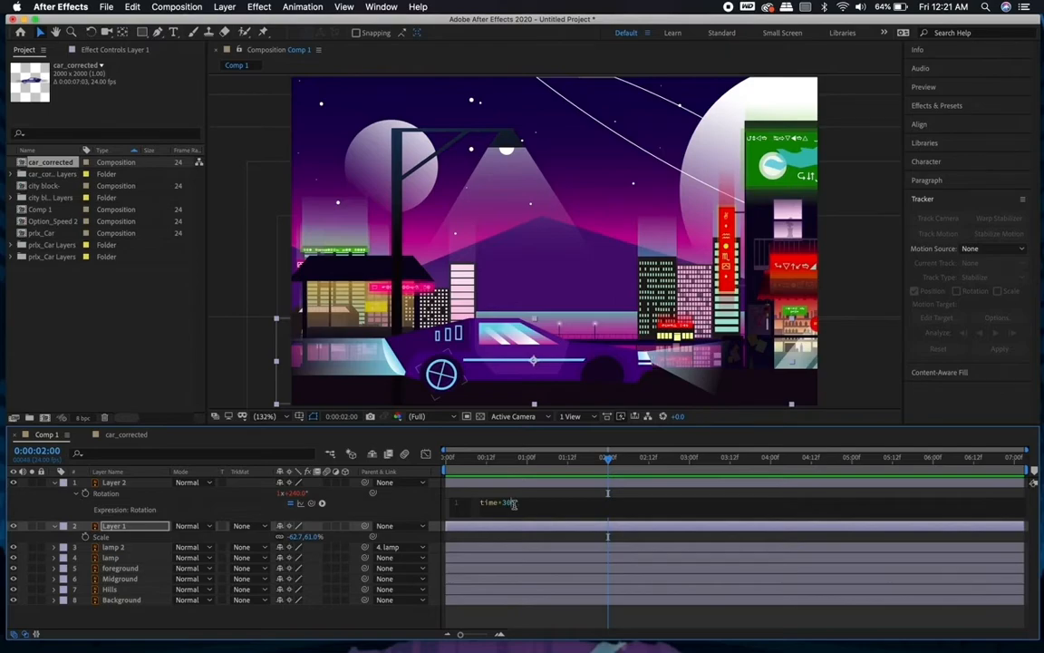
{"action": "type", "text": ";"}
{"action": "left_click", "coordinate": [583, 491]}
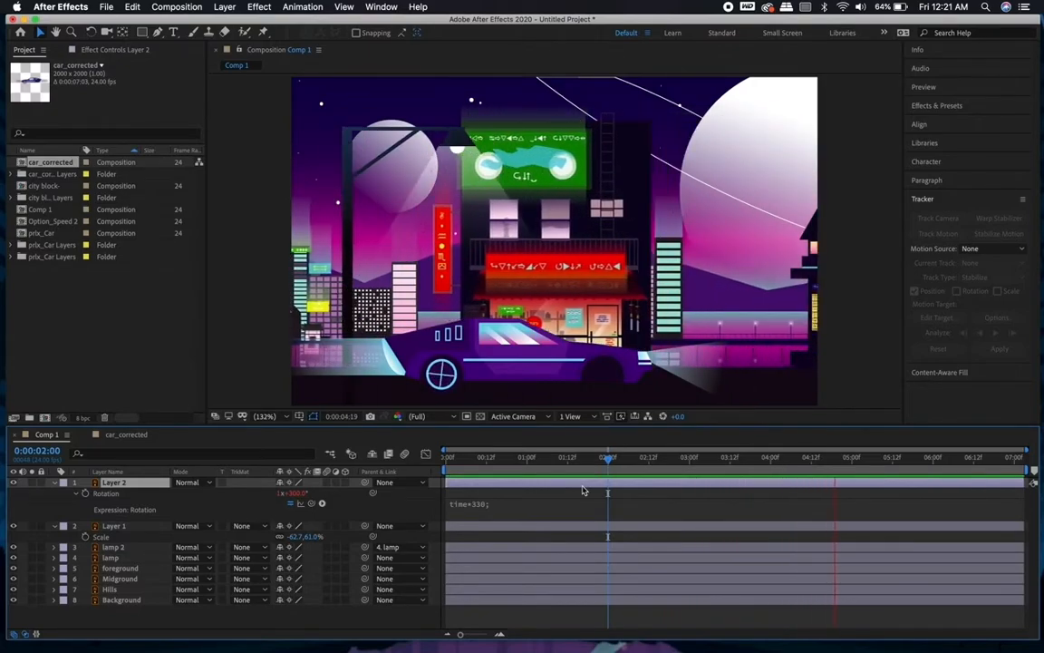
{"action": "key", "text": "space"}
Step: Set the wheel's rotation expression to time*310;, preview the spin, and return to 0:00:00:00
{"action": "left_click", "coordinate": [484, 505]}
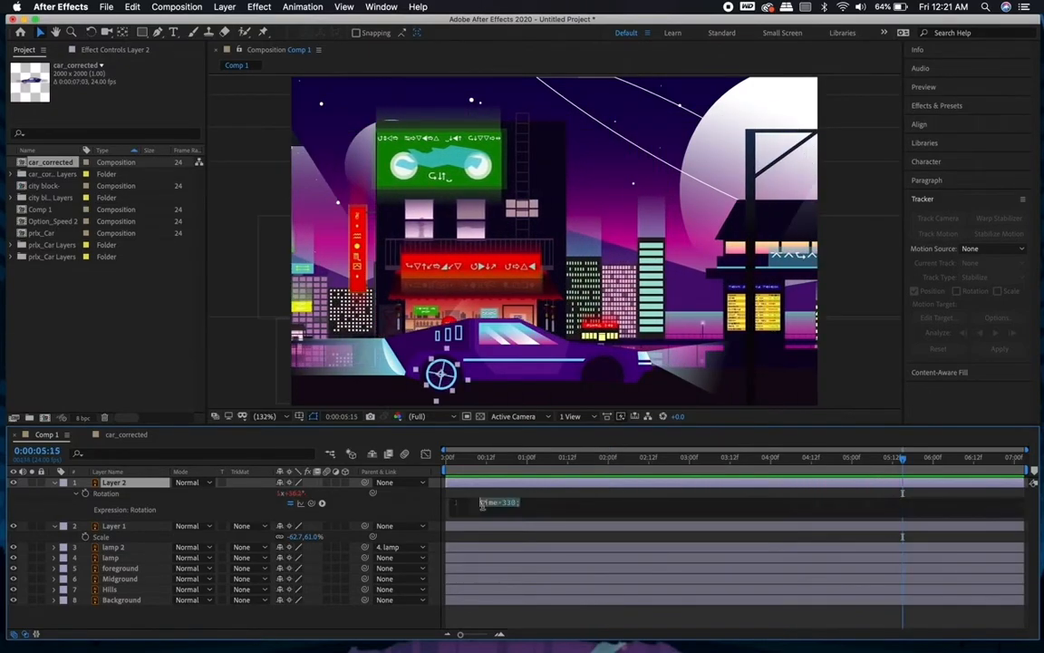
{"action": "left_click", "coordinate": [514, 505]}
{"action": "key", "text": "BackSpace"}
{"action": "left_click", "coordinate": [669, 461]}
{"action": "left_click_drag", "start_coordinate": [670, 459], "coordinate": [540, 461]}
{"action": "key", "text": "space"}
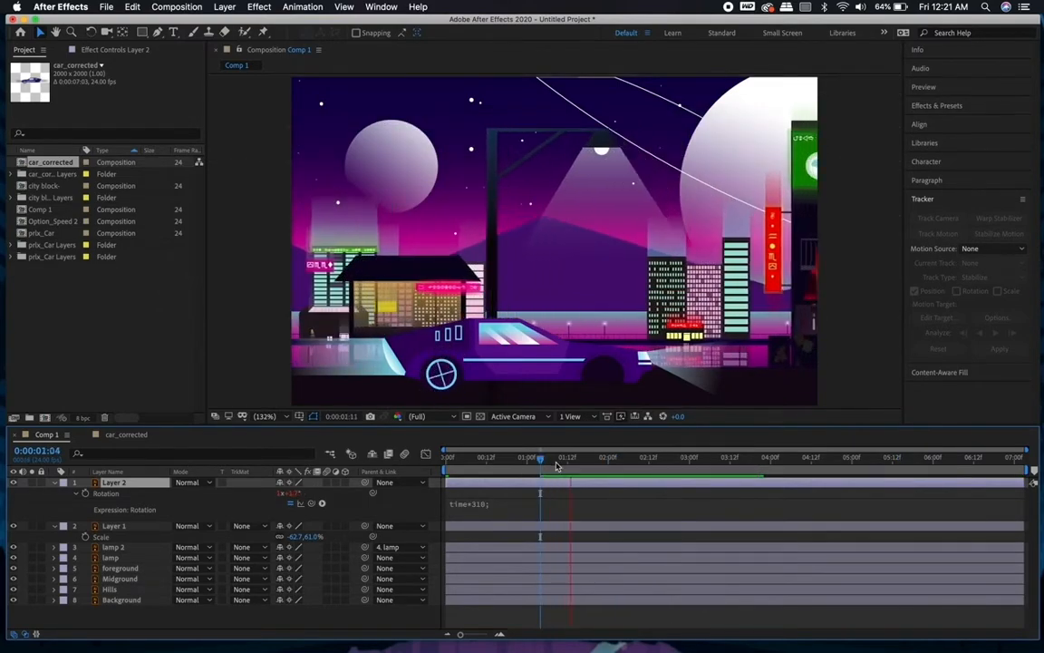
{"action": "key", "text": "space"}
{"action": "left_click_drag", "start_coordinate": [774, 463], "coordinate": [445, 472]}
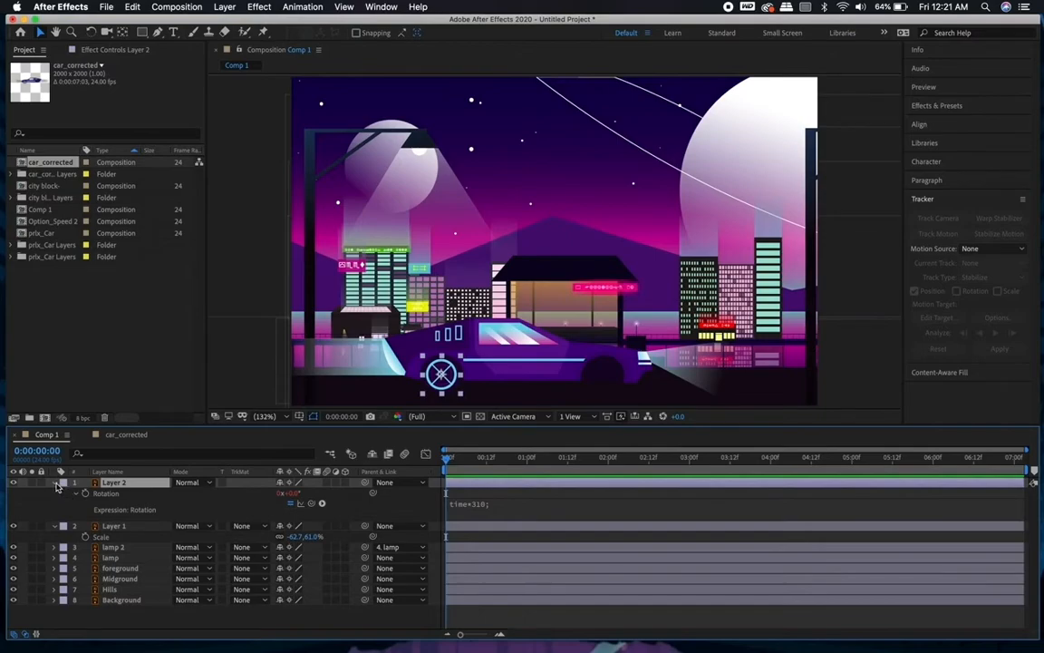
Step: Duplicate the rotating wheel layer and place the copy in the car's front wheel arch
{"action": "left_click", "coordinate": [55, 482]}
{"action": "left_click", "coordinate": [494, 526]}
{"action": "left_click", "coordinate": [485, 482]}
{"action": "key", "text": "super+d"}
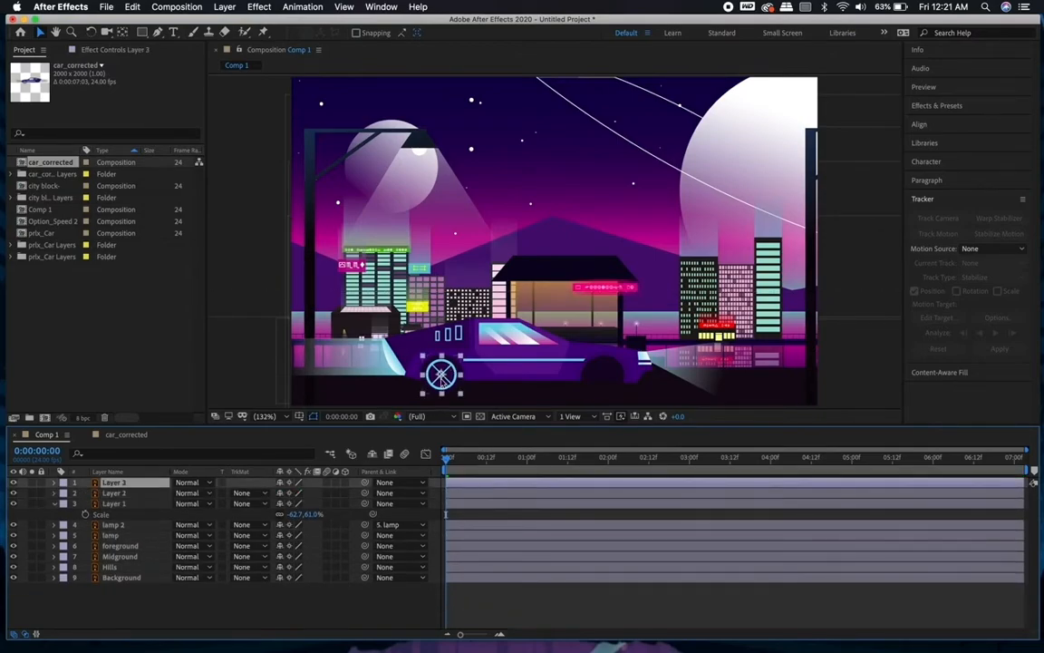
{"action": "left_click_drag", "start_coordinate": [445, 371], "coordinate": [603, 374]}
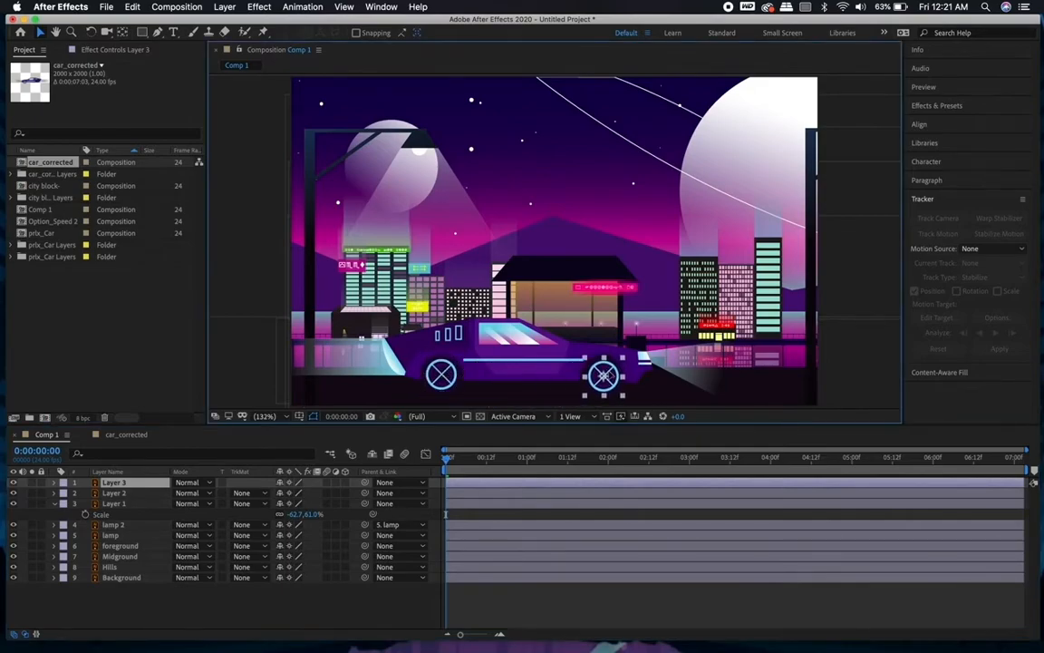
Step: Preview the scene with both wheels spinning and return to 0:00:00:00
{"action": "left_click", "coordinate": [572, 592]}
{"action": "key", "text": "space"}
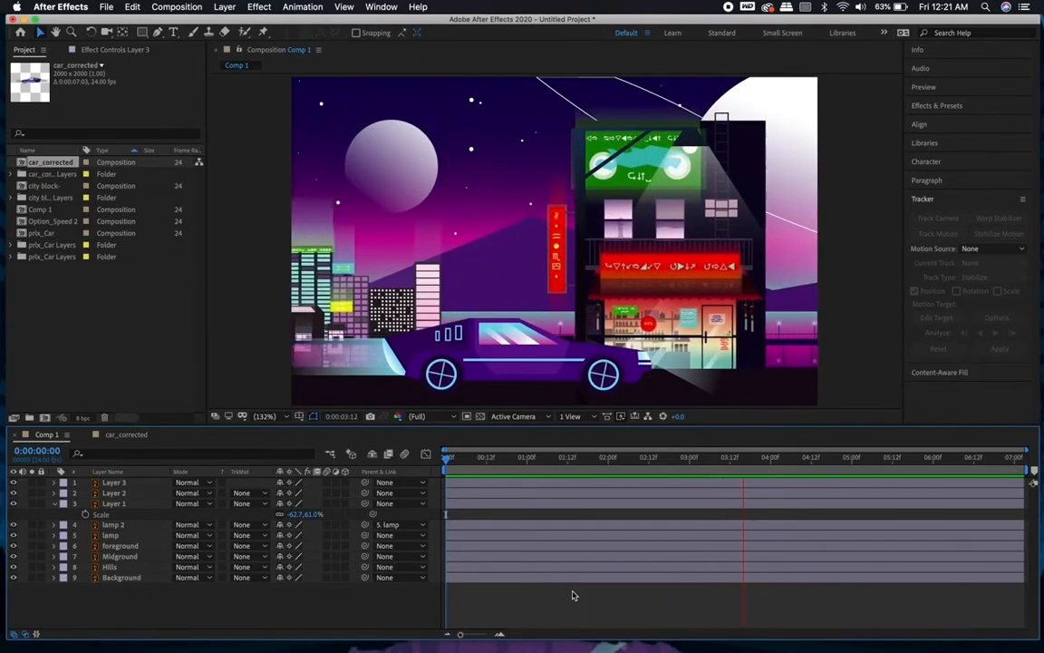
{"action": "left_click_drag", "start_coordinate": [544, 457], "coordinate": [446, 457]}
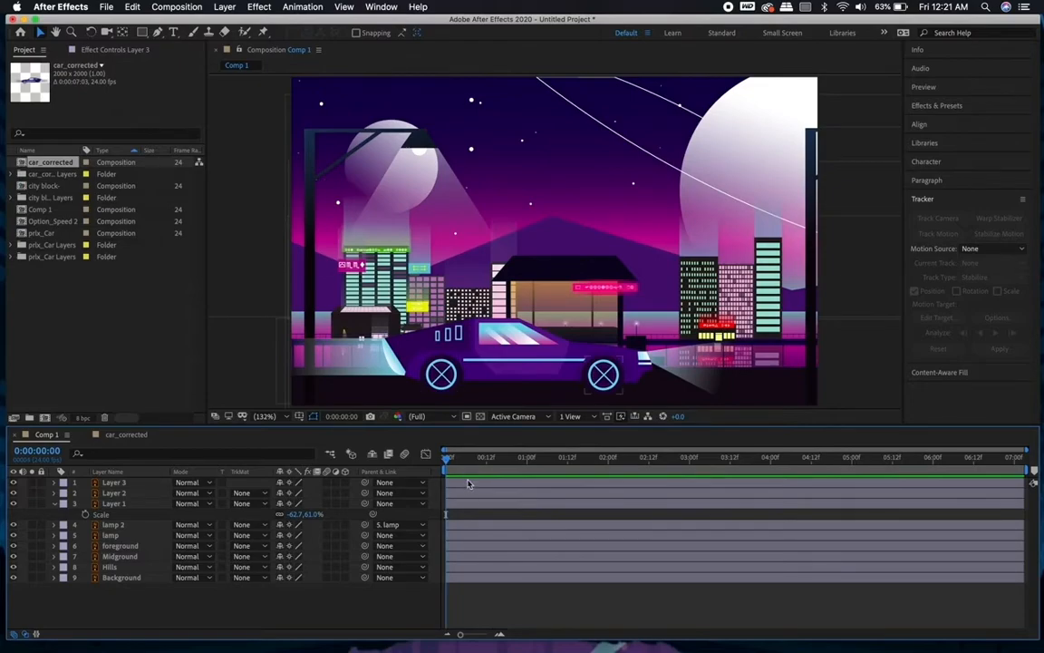
Step: Move the car body and both wheel layers beneath the two lamp layers in Comp 1 and preview the scene
{"action": "left_click", "coordinate": [460, 491]}
{"action": "left_click", "coordinate": [114, 482], "text": "shift"}
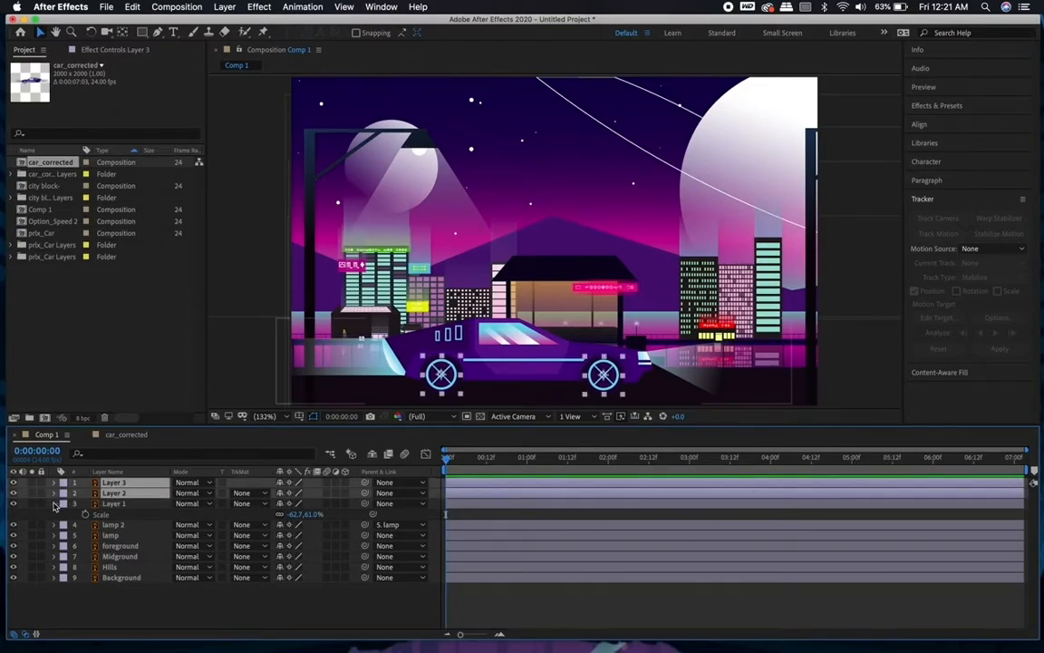
{"action": "key", "text": "super+grave"}
{"action": "left_click_drag", "start_coordinate": [127, 484], "coordinate": [131, 541]}
{"action": "left_click", "coordinate": [126, 505], "text": "shift"}
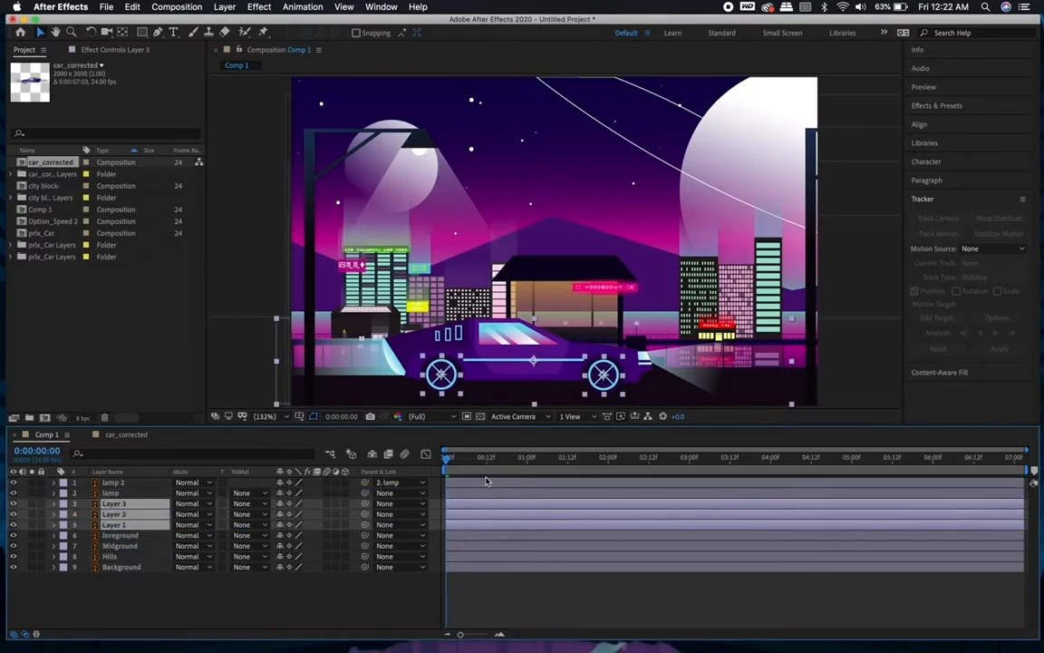
{"action": "key", "text": "space"}
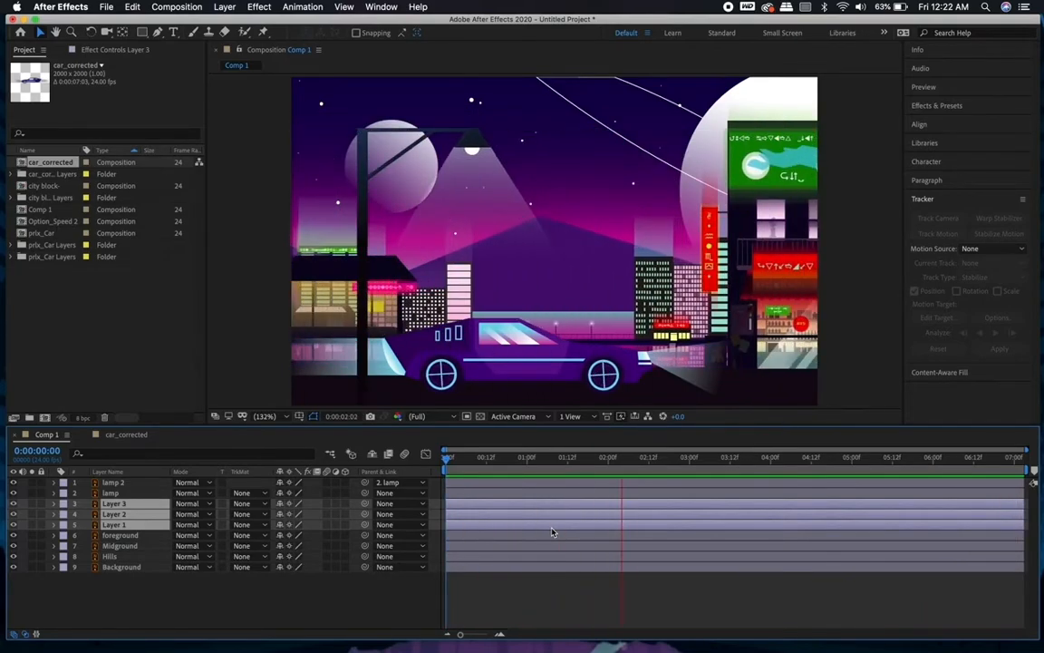
{"action": "key", "text": "space"}
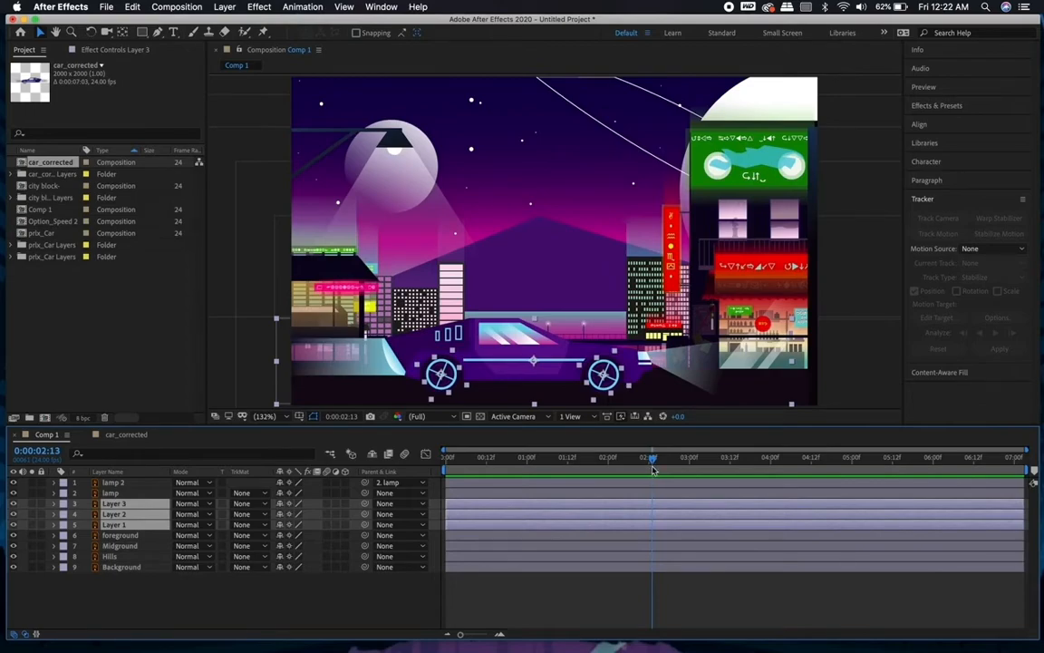
Step: Pre-compose Layer 1, Layer 2 and Layer 3 into a new composition named Car, moving all attributes into it
{"action": "left_click", "coordinate": [606, 604]}
{"action": "left_click", "coordinate": [541, 370]}
{"action": "left_click", "coordinate": [583, 595]}
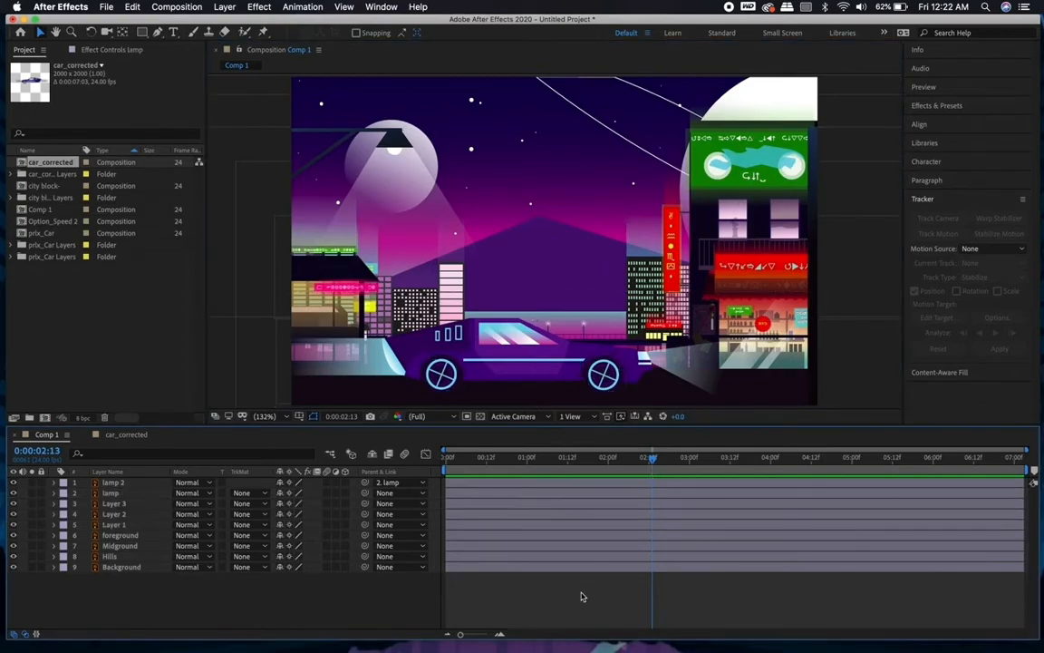
{"action": "left_click", "coordinate": [563, 506]}
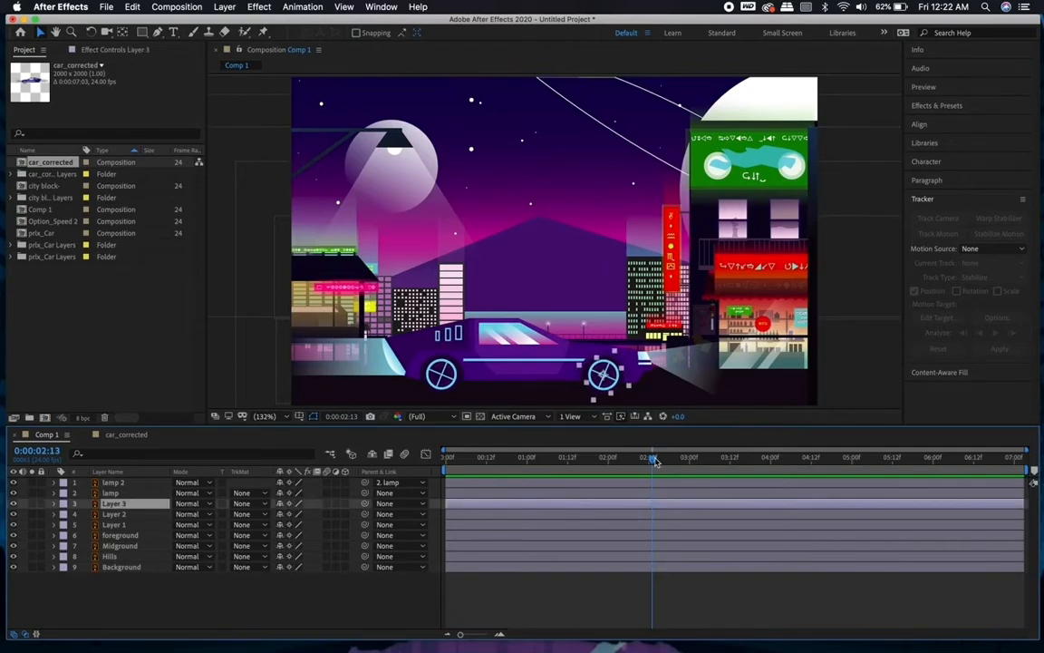
{"action": "left_click_drag", "start_coordinate": [653, 458], "coordinate": [593, 459]}
{"action": "left_click", "coordinate": [534, 514]}
{"action": "left_click", "coordinate": [534, 526]}
{"action": "left_click", "coordinate": [534, 506], "text": "shift"}
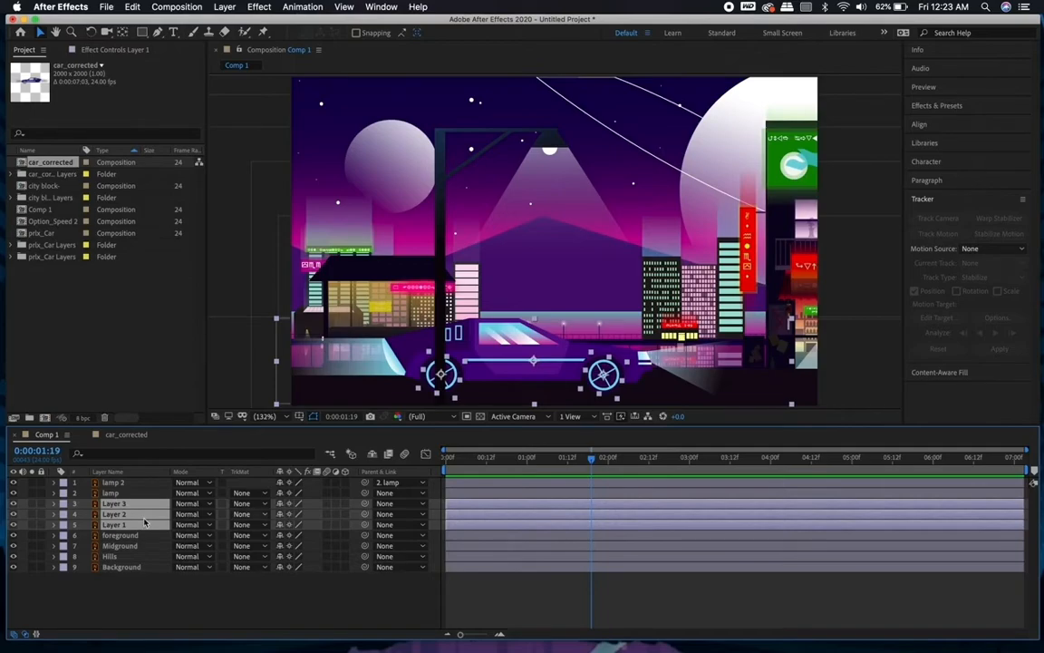
{"action": "right_click", "coordinate": [480, 524]}
{"action": "left_click", "coordinate": [528, 597]}
{"action": "type", "text": "Car"}
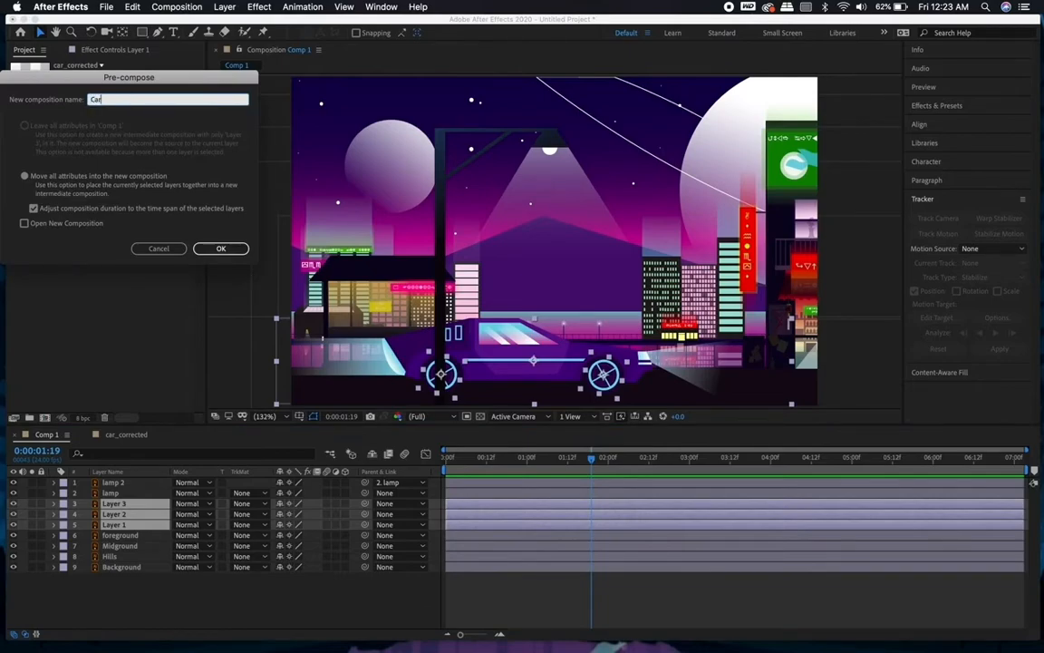
{"action": "key", "text": "Return"}
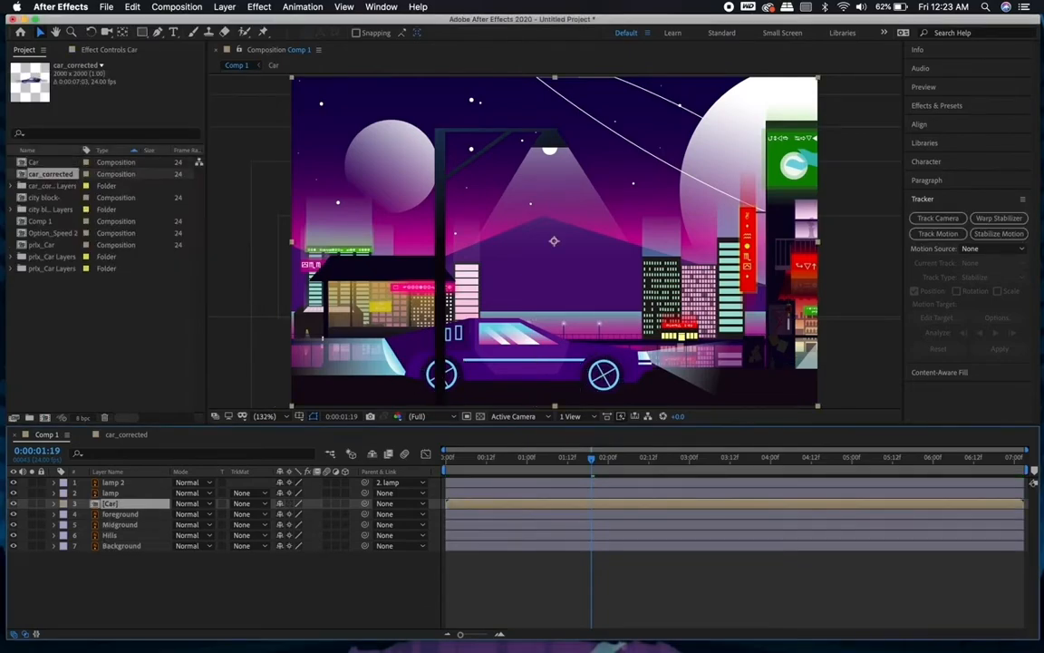
Step: Open the Car composition, return to 0:00:00:00 and select the car body layer
{"action": "double_click", "coordinate": [559, 508]}
{"action": "left_click", "coordinate": [687, 458]}
{"action": "left_click_drag", "start_coordinate": [712, 464], "coordinate": [446, 458]}
{"action": "left_click", "coordinate": [471, 485]}
{"action": "left_click", "coordinate": [473, 493]}
{"action": "left_click", "coordinate": [473, 504]}
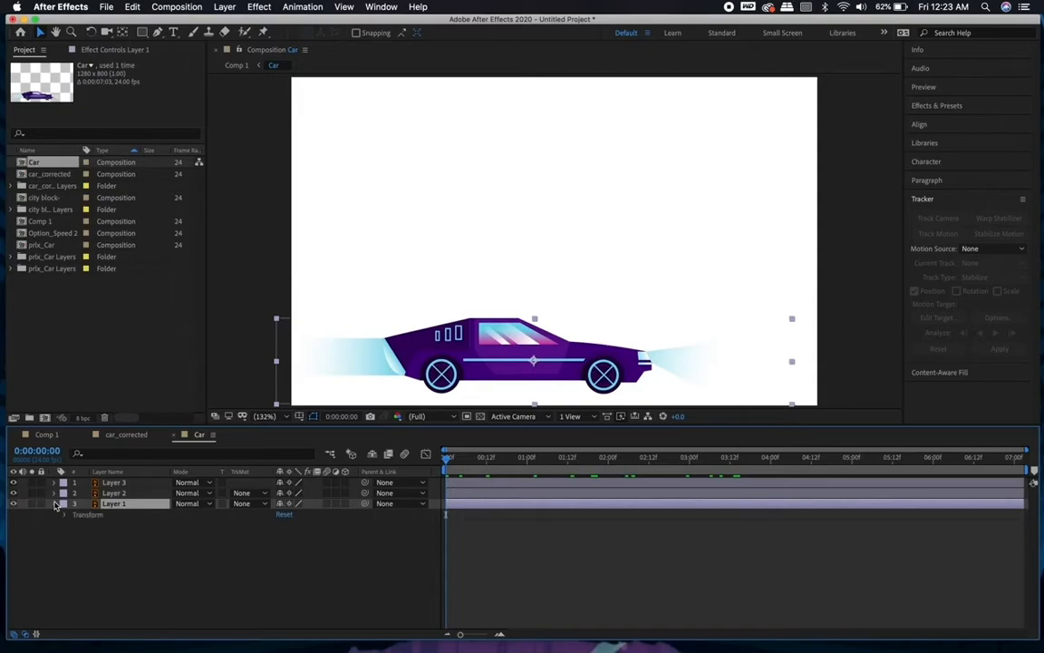
Step: Add the expression wiggle(3,15) to the car body's Position and preview the shake
{"action": "key", "text": "p"}
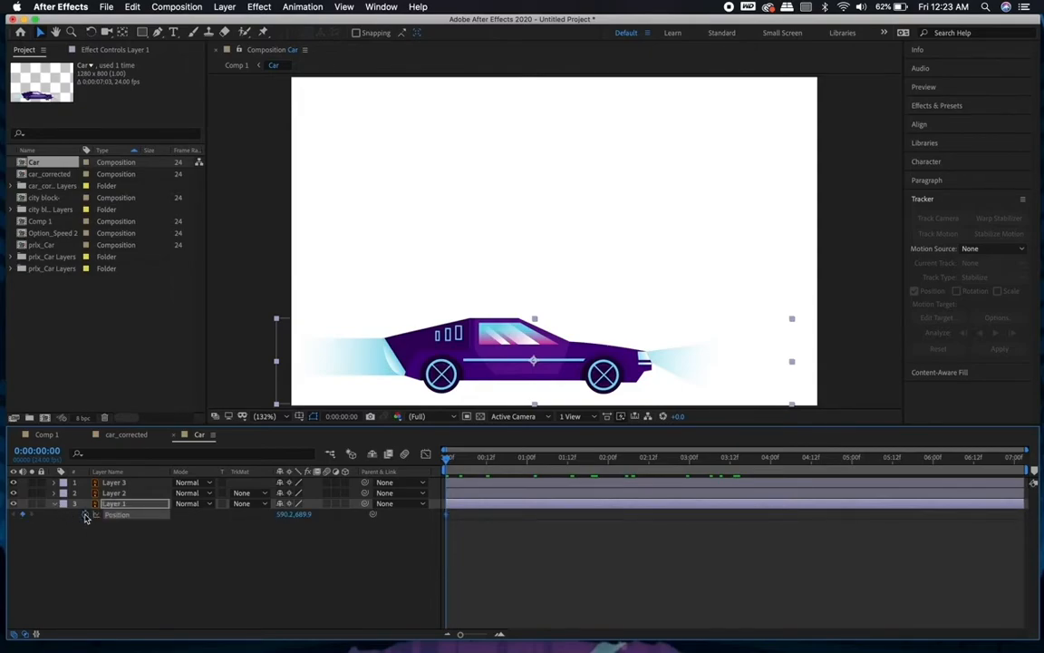
{"action": "left_click", "coordinate": [86, 515], "text": "alt"}
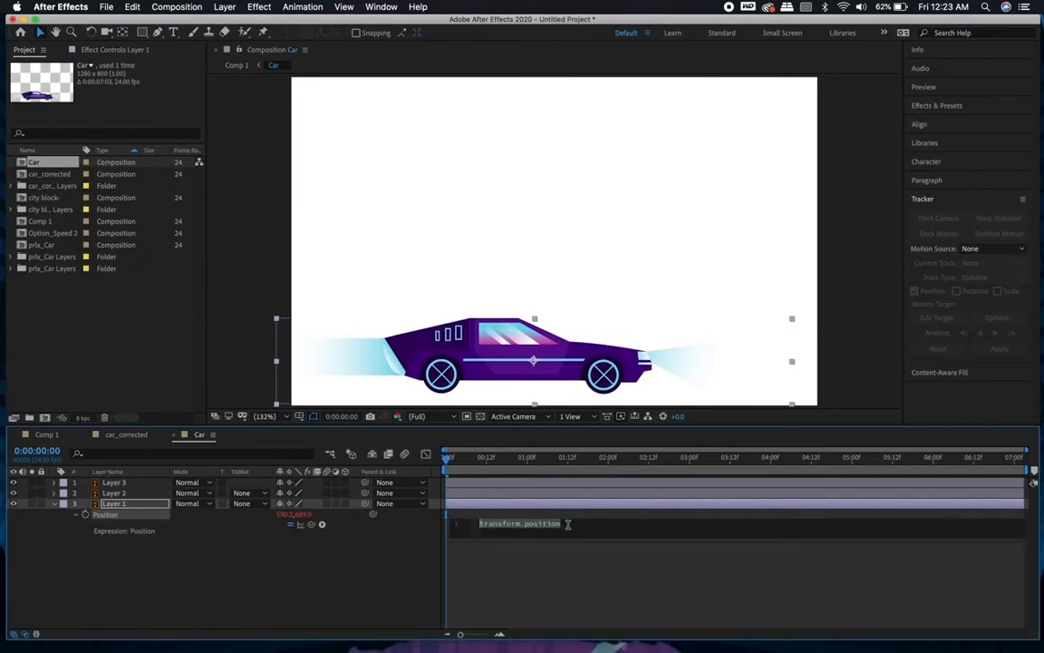
{"action": "type", "text": "wiggle"}
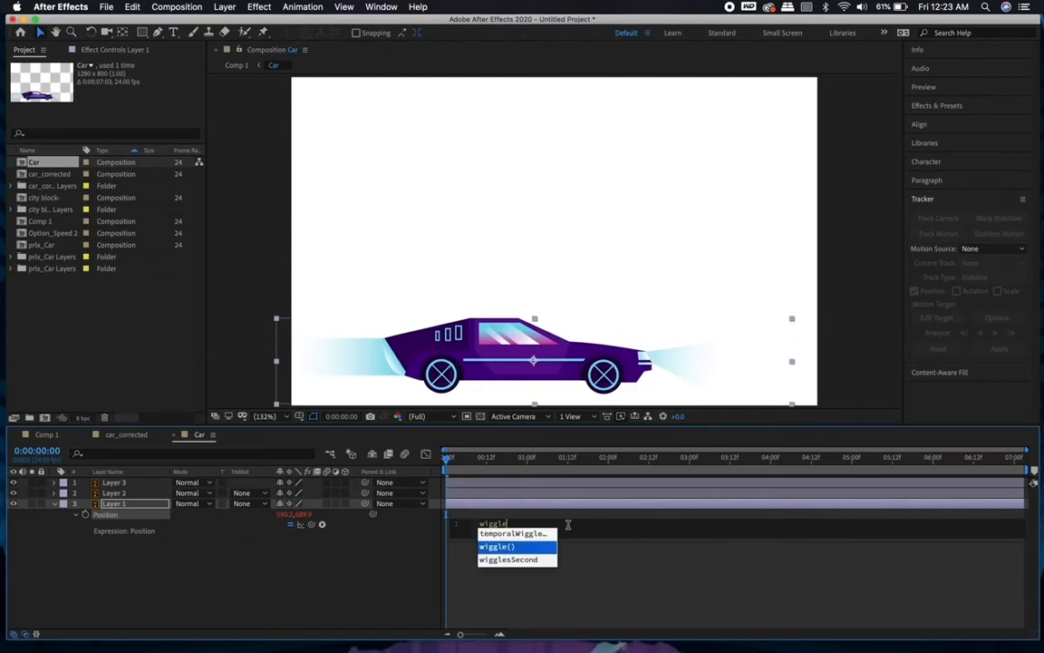
{"action": "key", "text": "Return"}
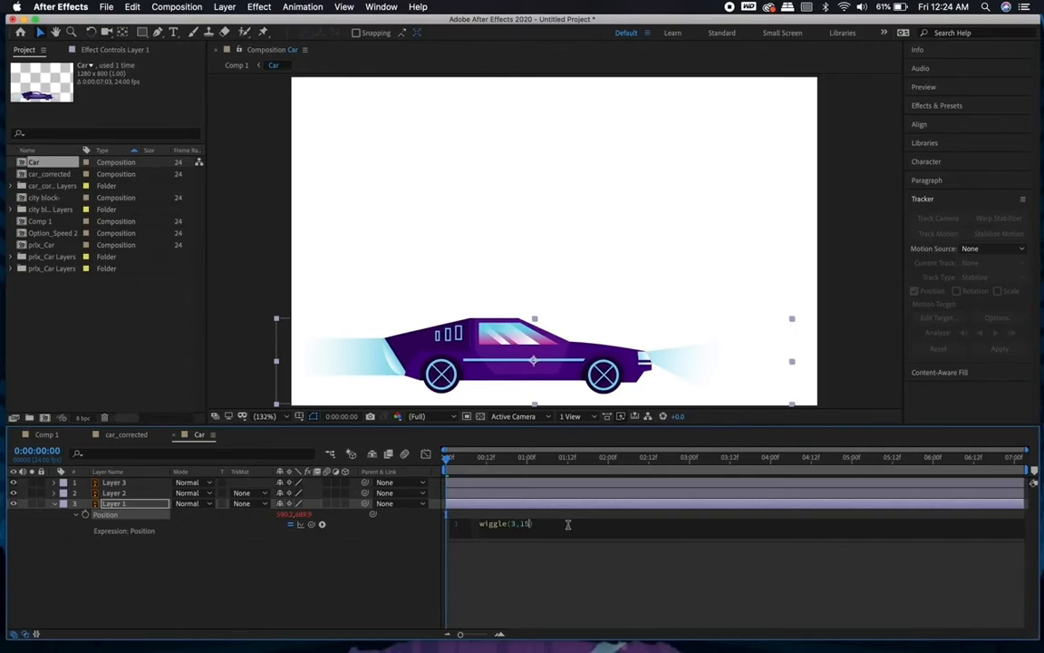
{"action": "left_click", "coordinate": [572, 564]}
{"action": "key", "text": "space"}
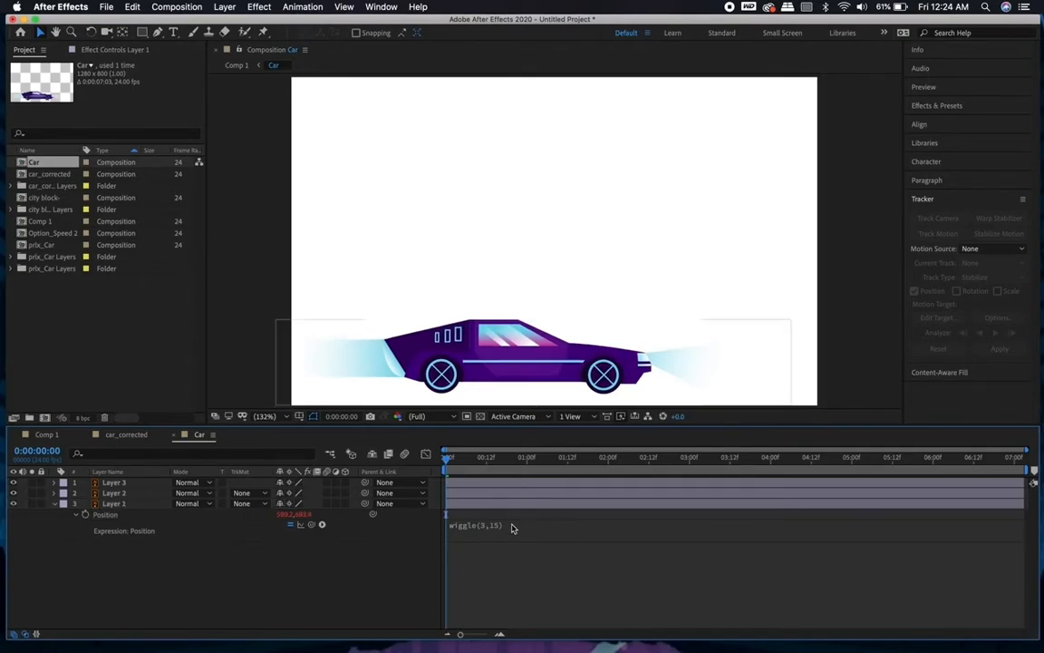
{"action": "left_click", "coordinate": [497, 461]}
Step: Try the car body's Position expression as wiggle(15,3) and preview the motion from the start
{"action": "left_click", "coordinate": [484, 525]}
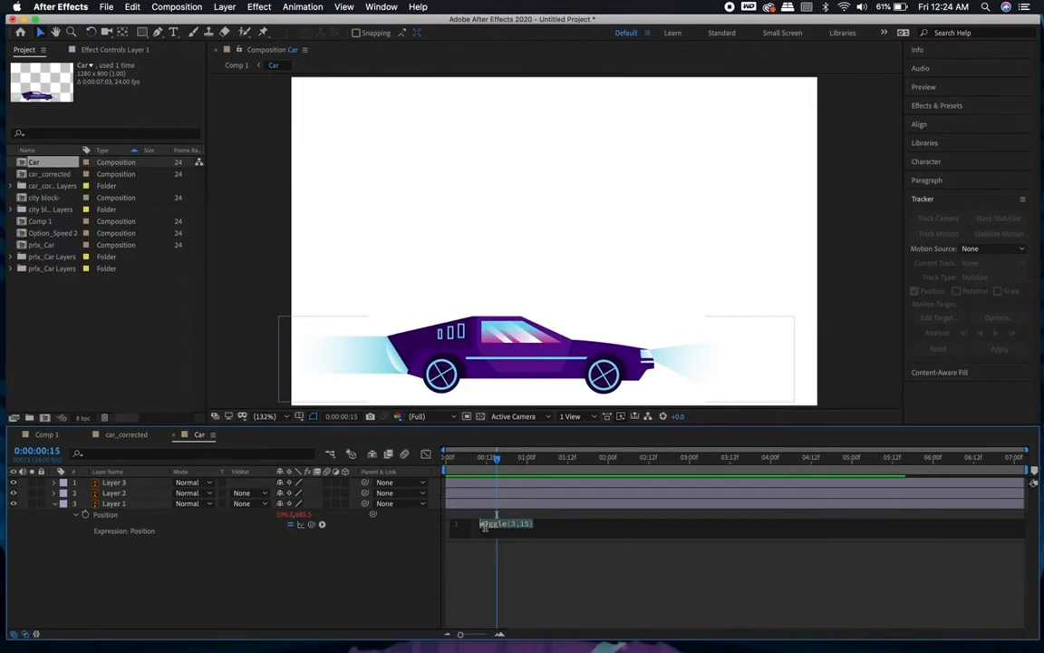
{"action": "left_click", "coordinate": [533, 555]}
{"action": "left_click", "coordinate": [512, 529]}
{"action": "left_click", "coordinate": [552, 524]}
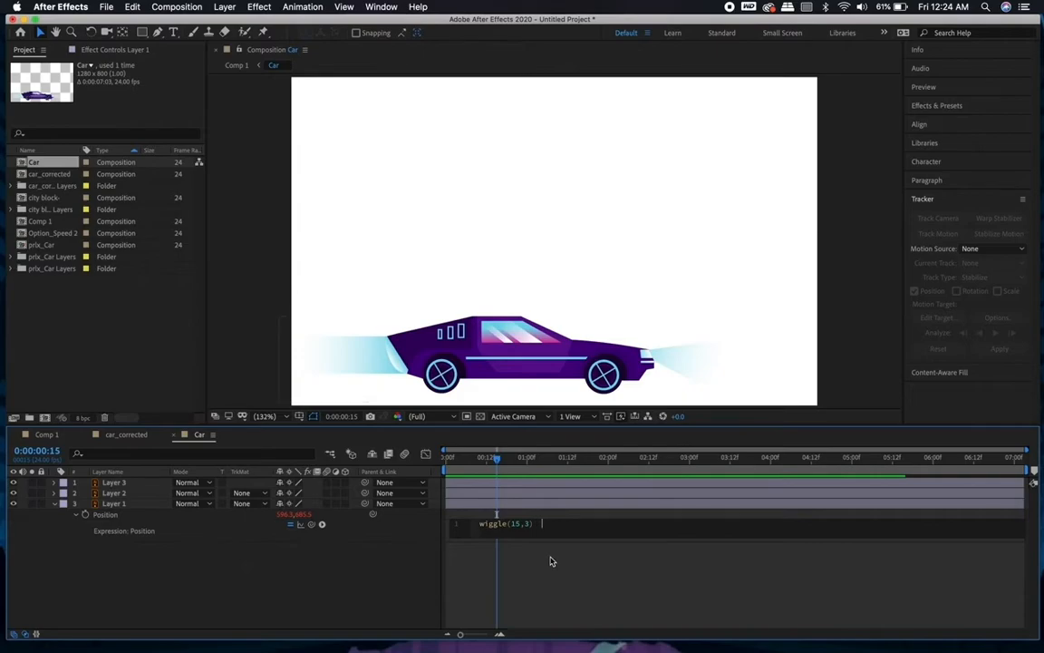
{"action": "left_click", "coordinate": [565, 512]}
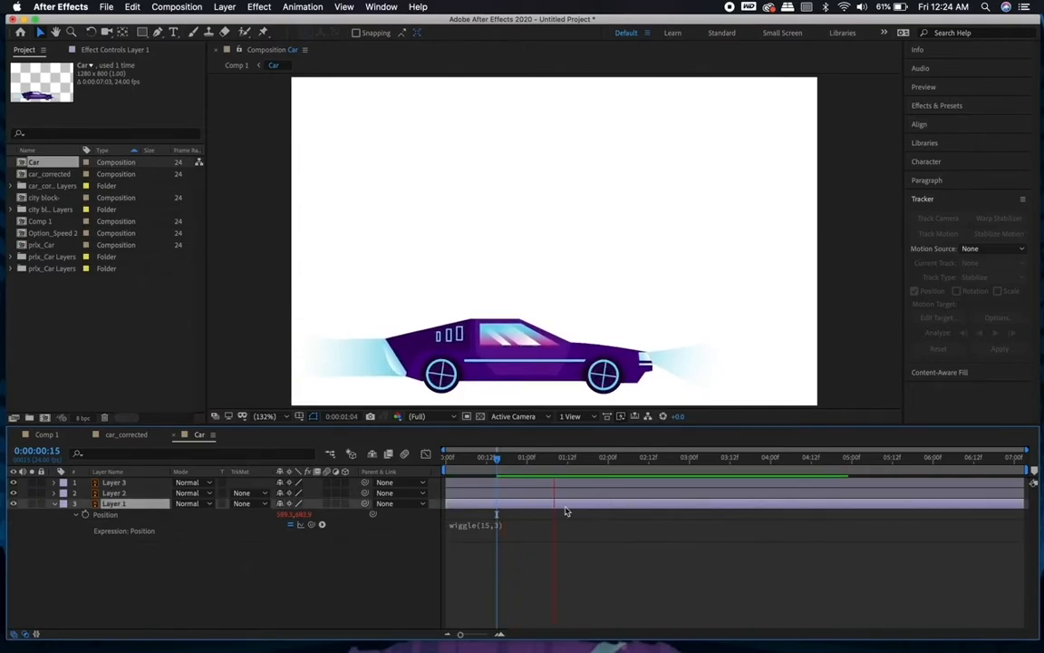
{"action": "key", "text": "space"}
{"action": "key", "text": "Home"}
{"action": "key", "text": "space"}
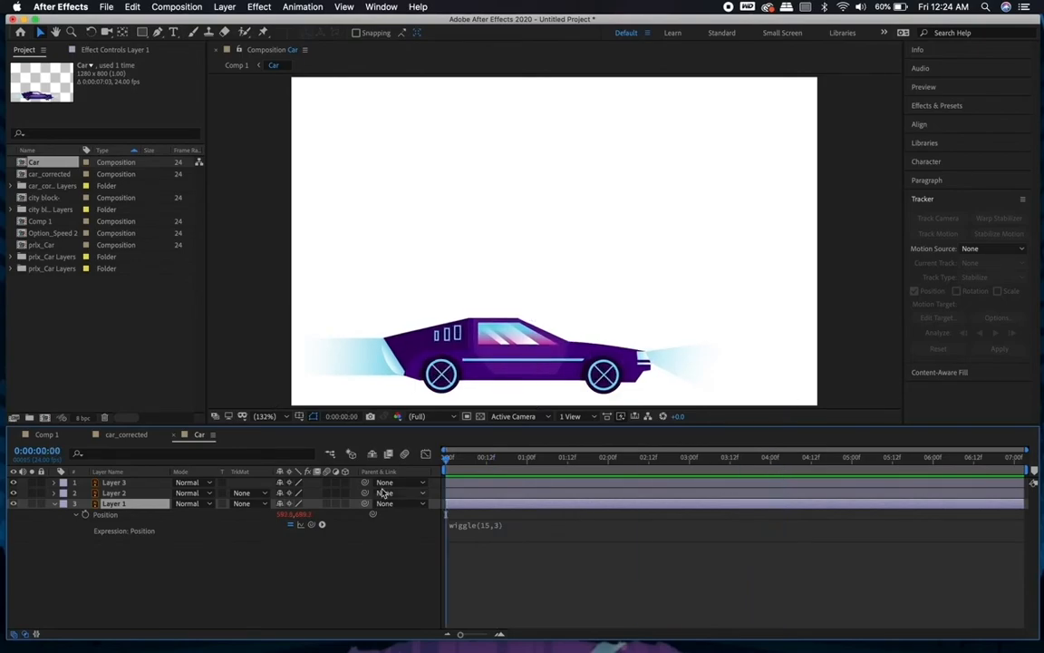
{"action": "key", "text": "space"}
Step: Try the car body's Position expression as wiggle(10,3) and preview the shake
{"action": "left_click", "coordinate": [488, 525]}
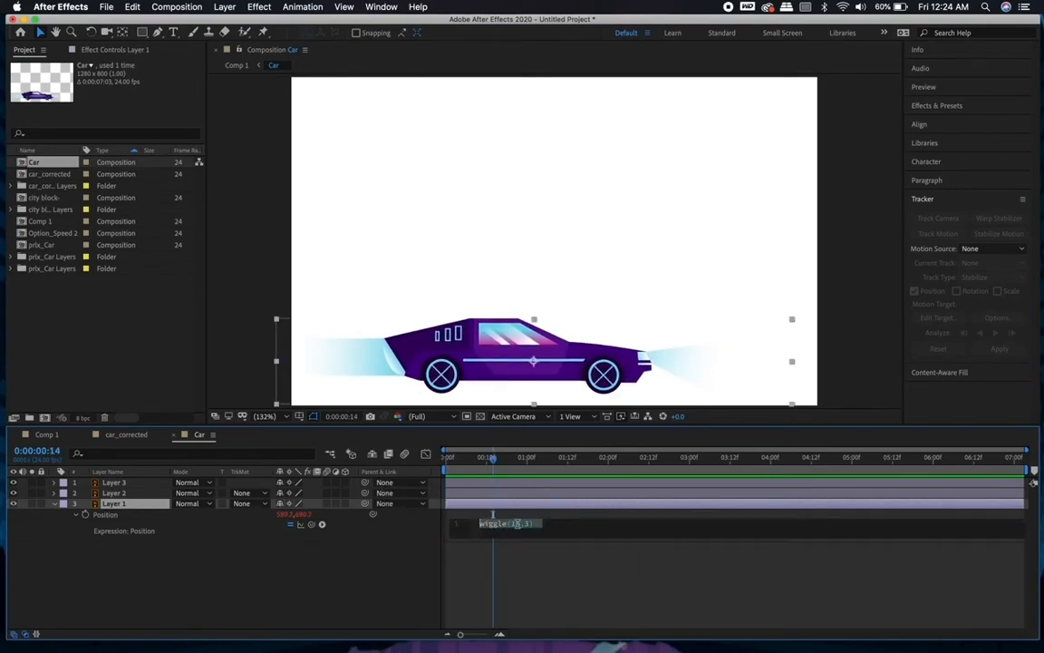
{"action": "left_click", "coordinate": [528, 550]}
{"action": "left_click", "coordinate": [534, 564]}
{"action": "key", "text": "space"}
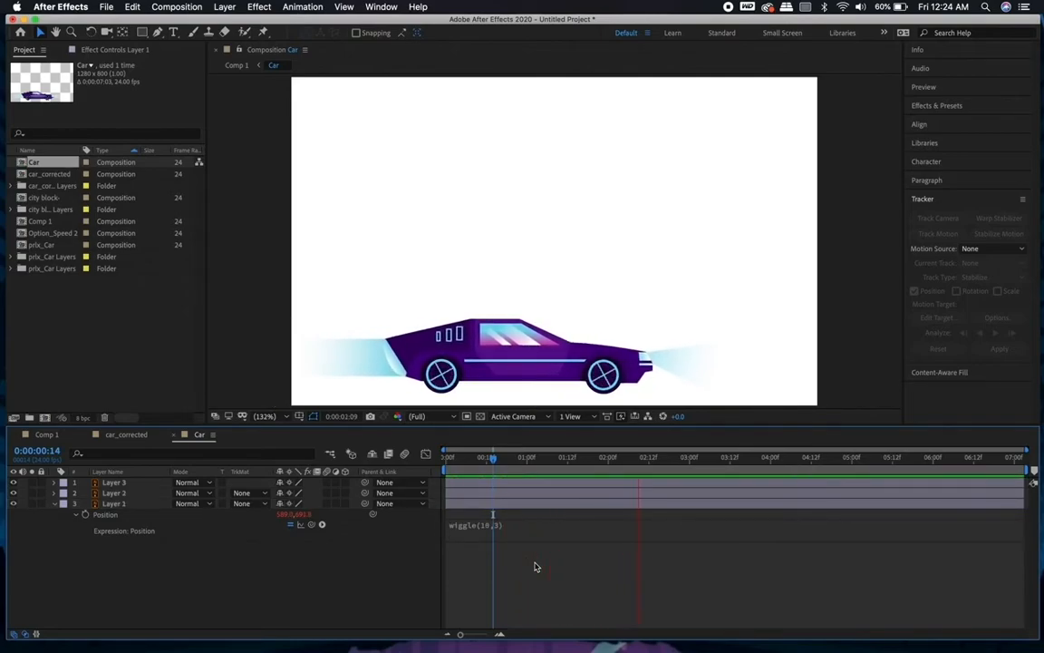
{"action": "key", "text": "space"}
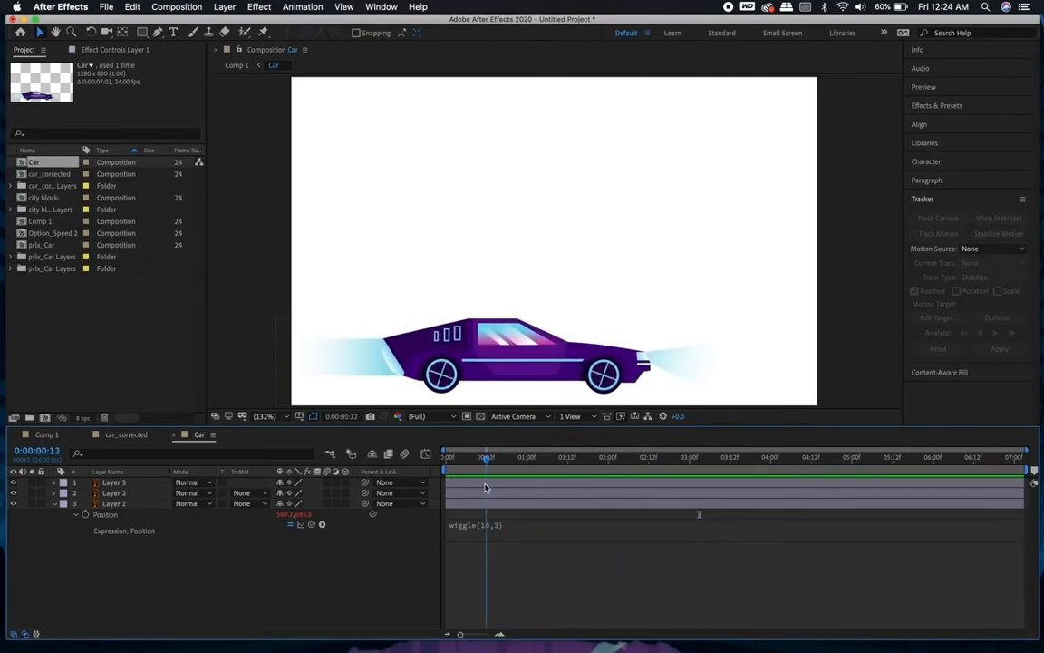
Step: Reduce the wiggle amplitude to 2 so the Position expression reads wiggle(10,2), preview it, and return to 0:00:00:13
{"action": "left_click", "coordinate": [502, 528]}
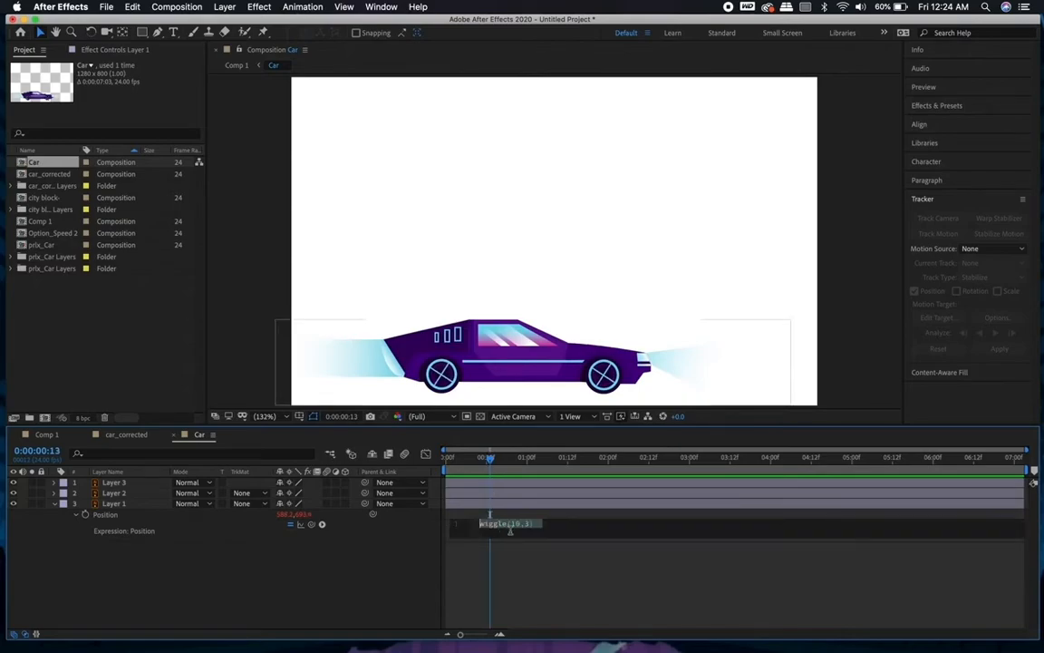
{"action": "double_click", "coordinate": [529, 524]}
{"action": "type", "text": "2"}
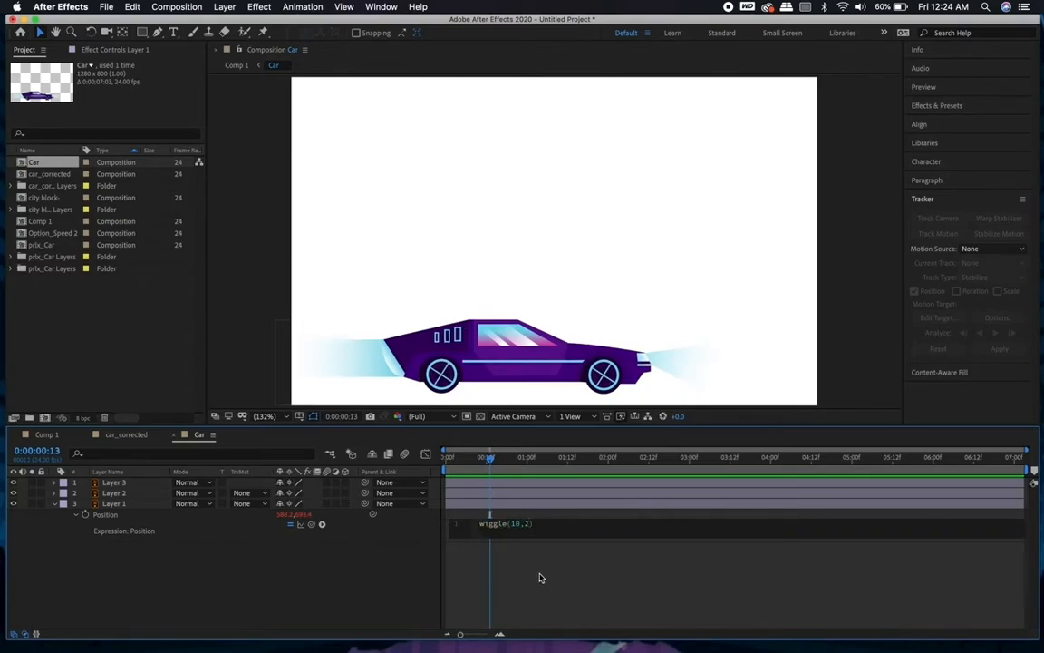
{"action": "left_click", "coordinate": [538, 573]}
{"action": "key", "text": "space"}
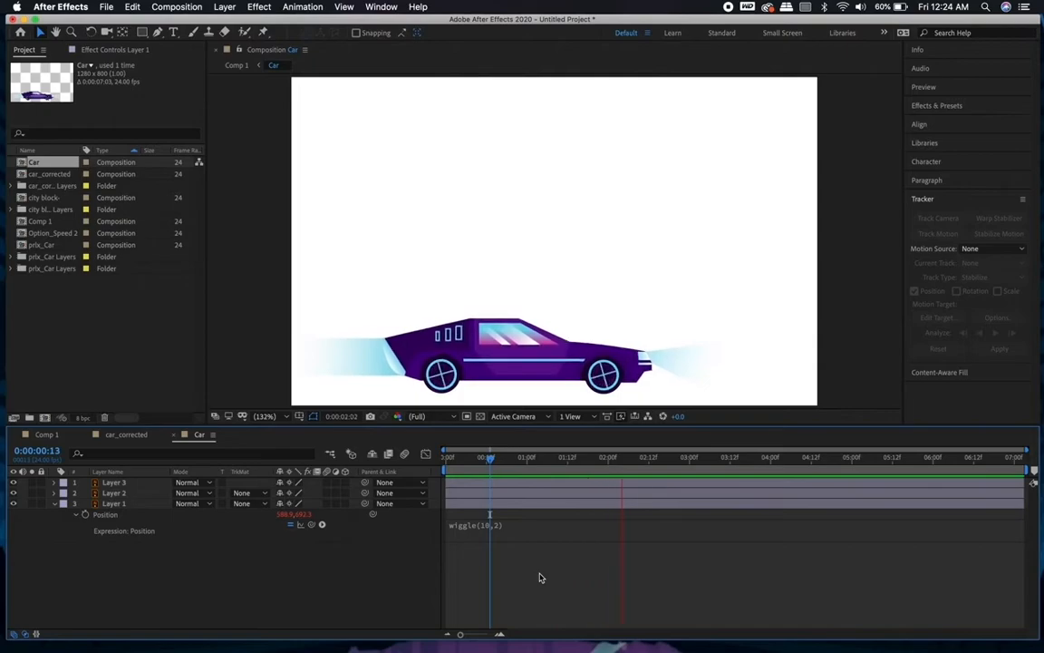
{"action": "left_click", "coordinate": [689, 485]}
{"action": "left_click", "coordinate": [489, 457]}
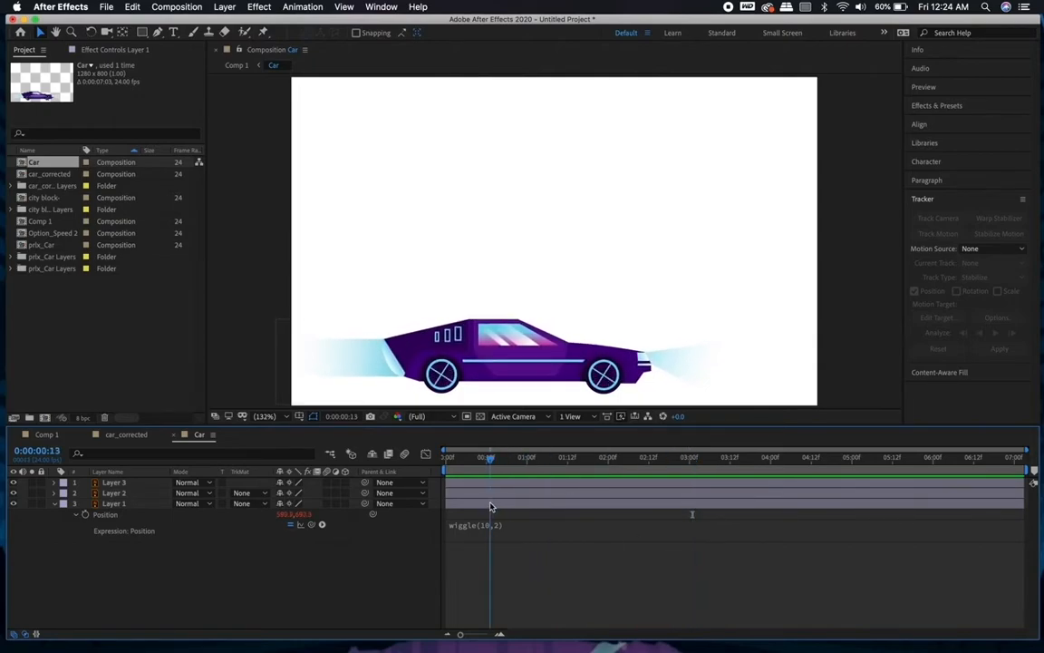
Step: Try a wiggle frequency of 5 in the car body's Position expression, wiggle(5,2), and preview the motion
{"action": "left_click", "coordinate": [526, 524]}
{"action": "left_click", "coordinate": [519, 524]}
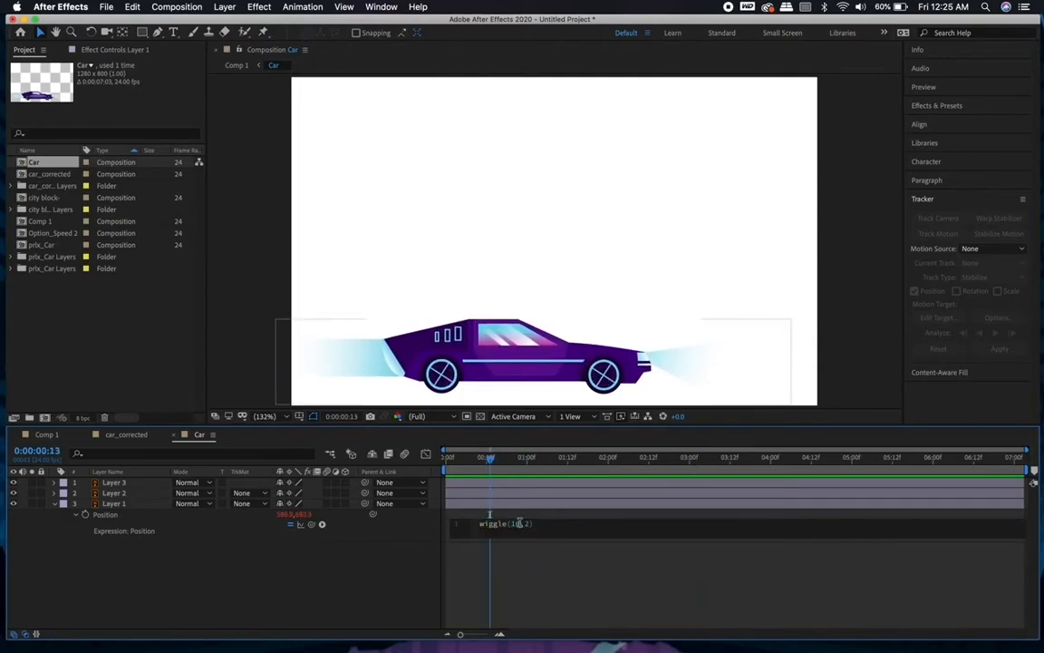
{"action": "type", "text": "5"}
{"action": "left_click", "coordinate": [544, 580]}
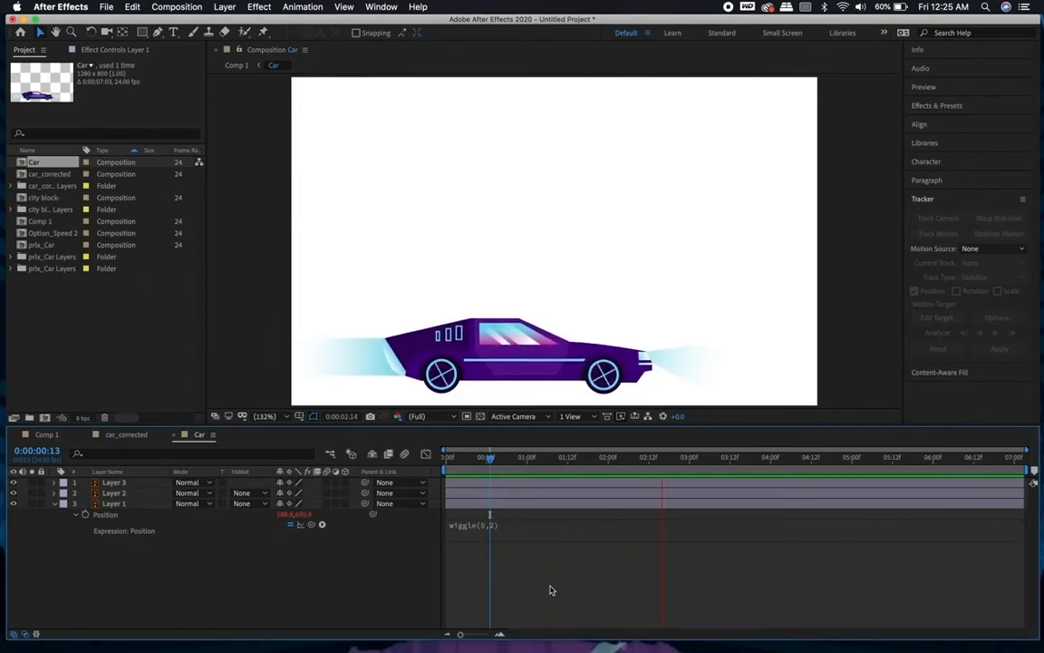
{"action": "key", "text": "space"}
Step: Switch to Comp 1 and preview the wiggling car in the full scene
{"action": "left_click", "coordinate": [86, 436]}
{"action": "left_click", "coordinate": [48, 435]}
{"action": "key", "text": "space"}
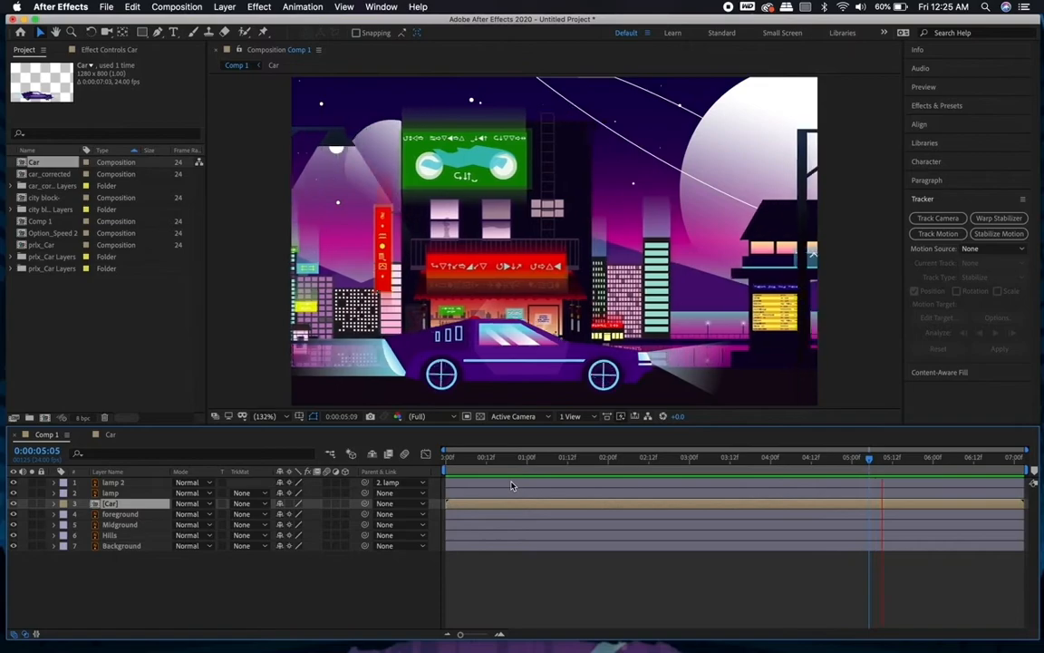
{"action": "key", "text": "space"}
Step: Set the car body's Position expression to wiggle(3,2) in the Car composition and preview the motion
{"action": "left_click", "coordinate": [110, 435]}
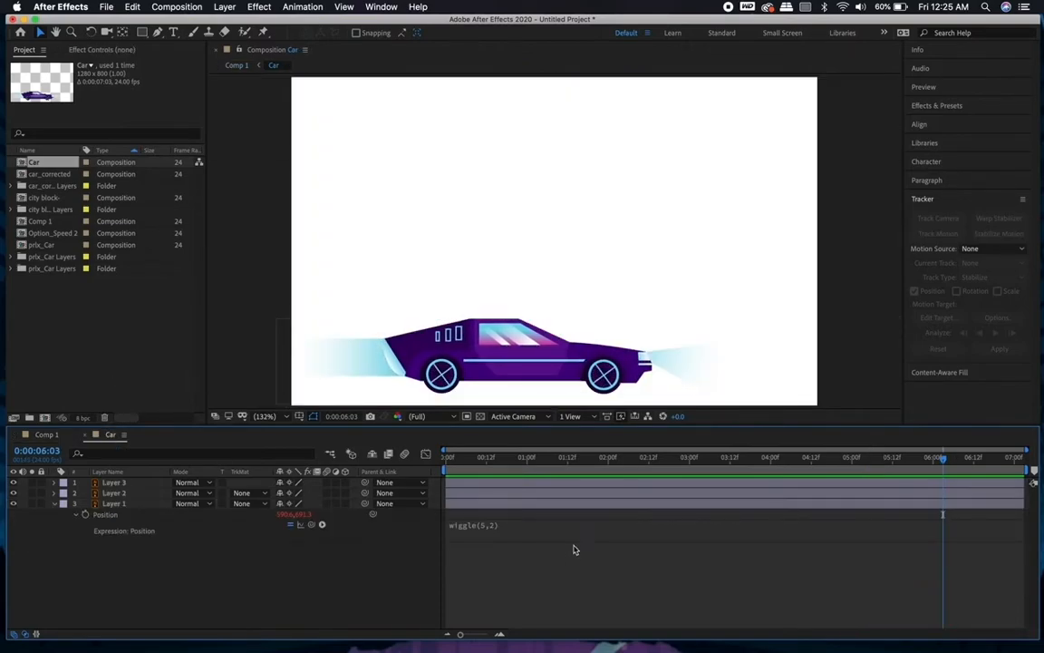
{"action": "left_click", "coordinate": [513, 523]}
{"action": "left_click", "coordinate": [532, 595]}
{"action": "key", "text": "space"}
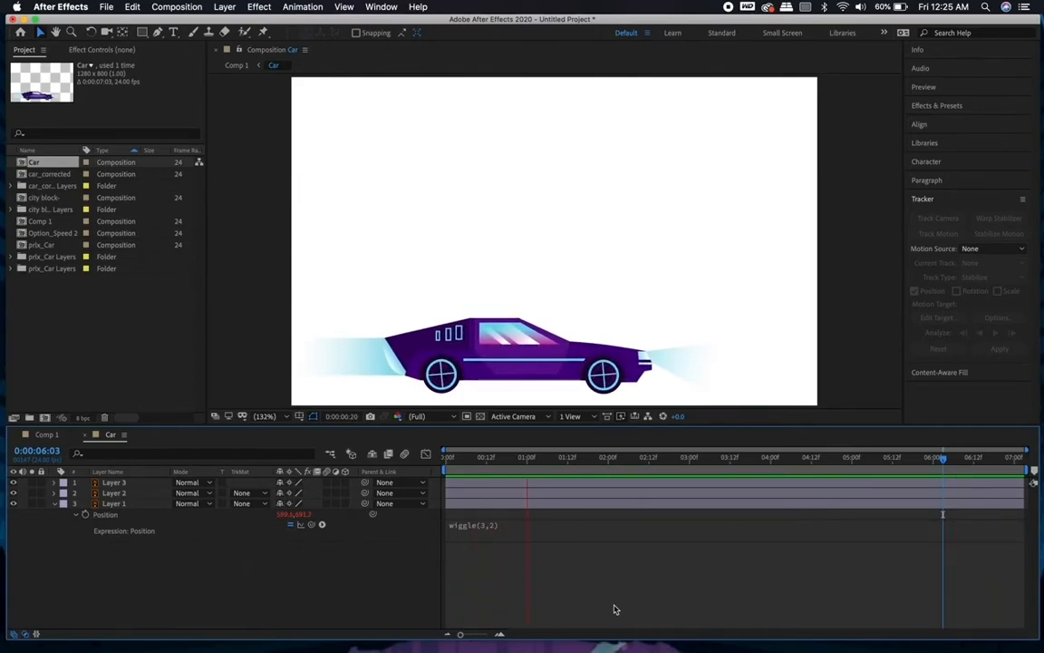
{"action": "key", "text": "space"}
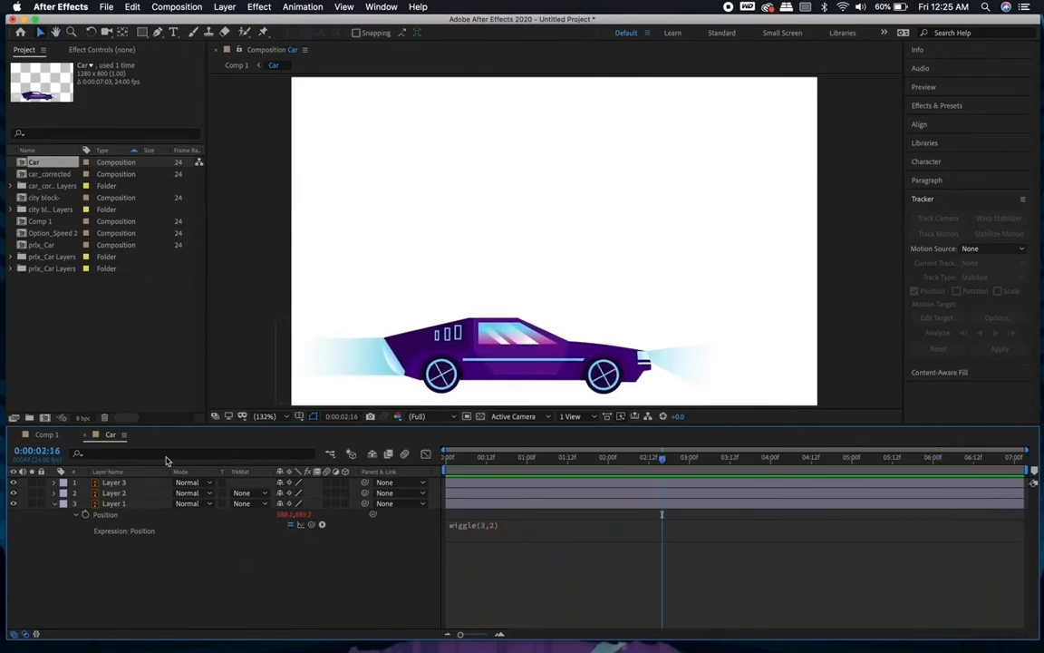
Step: Return to Comp 1 and preview the scene with the gentler car wiggle
{"action": "left_click", "coordinate": [46, 434]}
{"action": "key", "text": "space"}
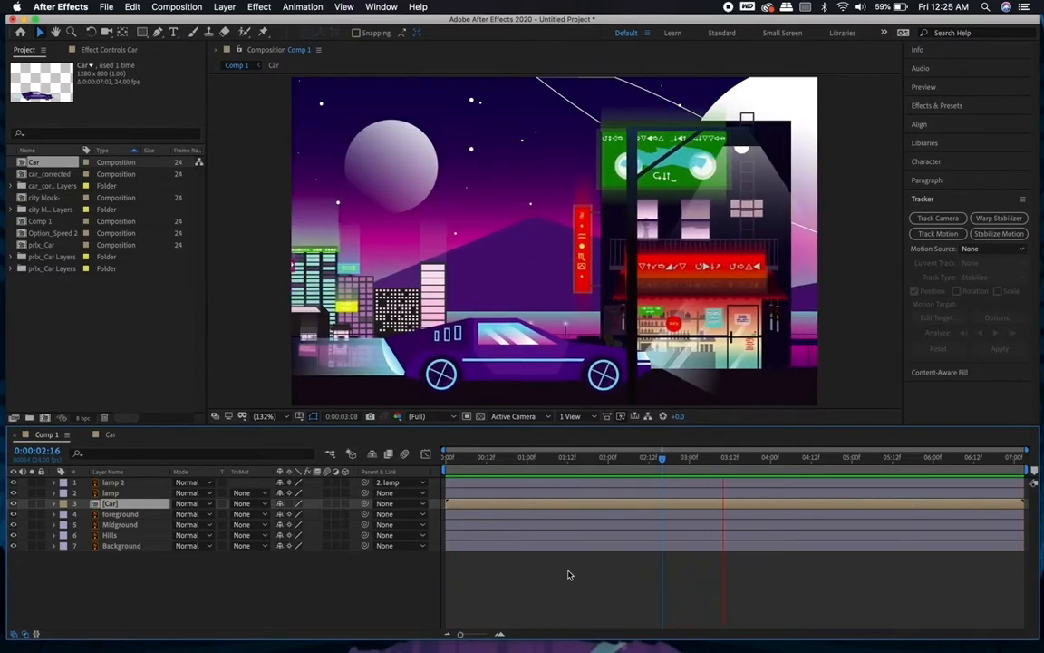
{"action": "key", "text": "space"}
Step: Add Comp 1 to the Adobe Media Encoder queue and switch to Media Encoder to check the queued item
{"action": "left_click", "coordinate": [98, 7]}
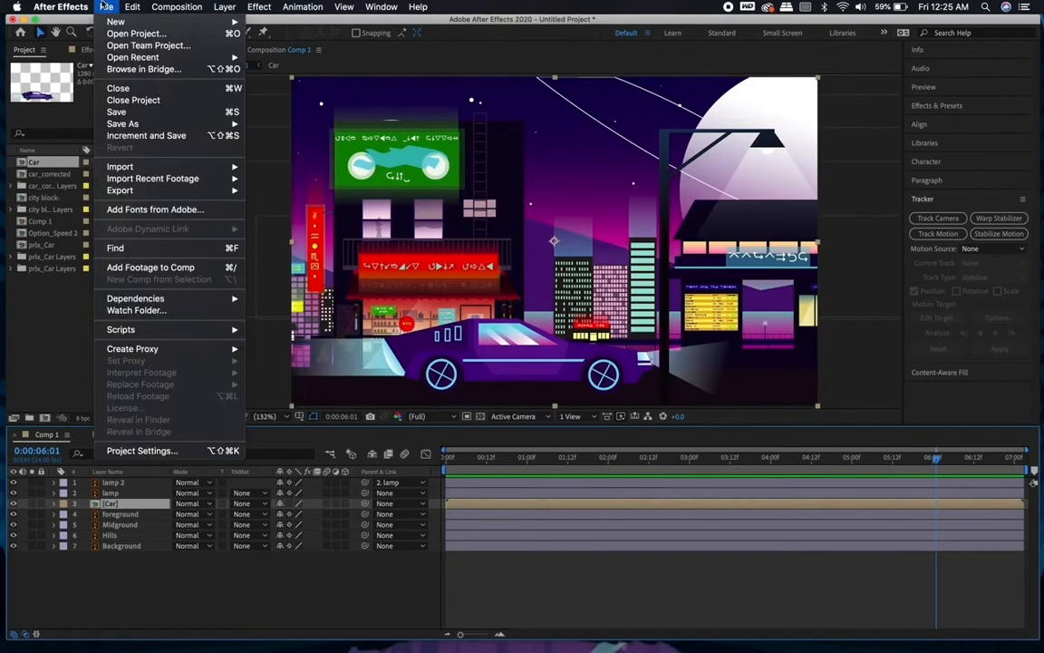
{"action": "mouse_move", "coordinate": [183, 193]}
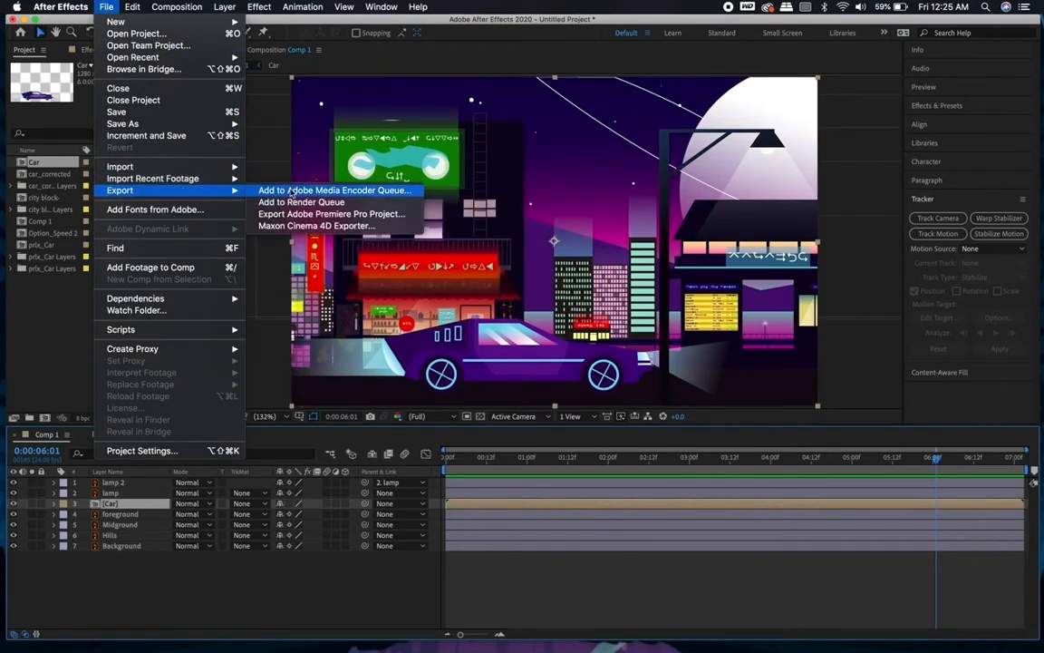
{"action": "left_click", "coordinate": [341, 191]}
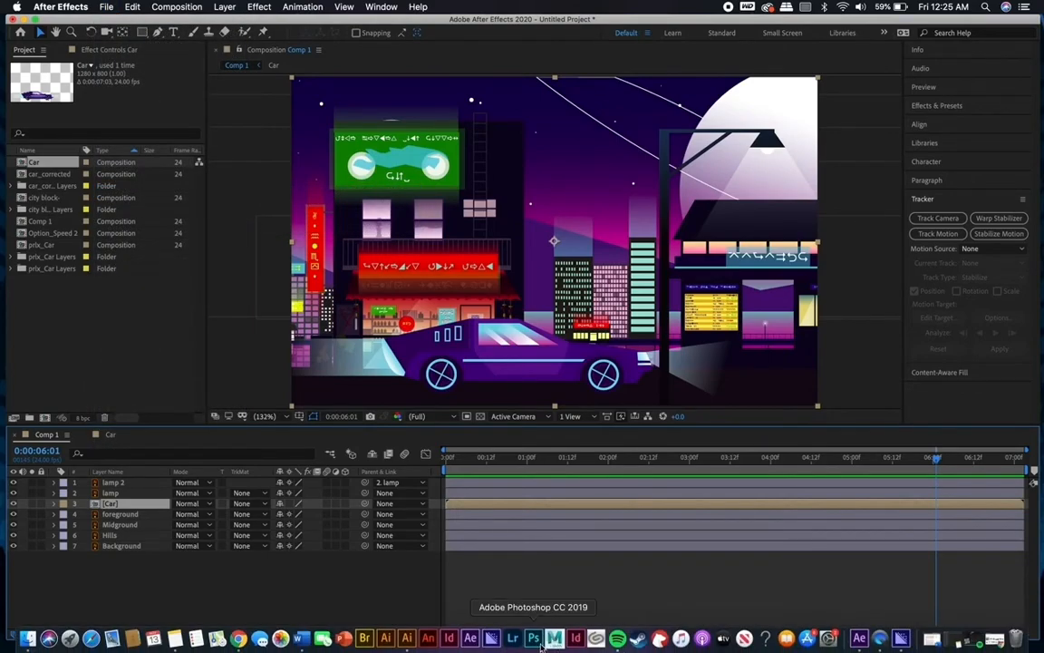
{"action": "left_click", "coordinate": [902, 640]}
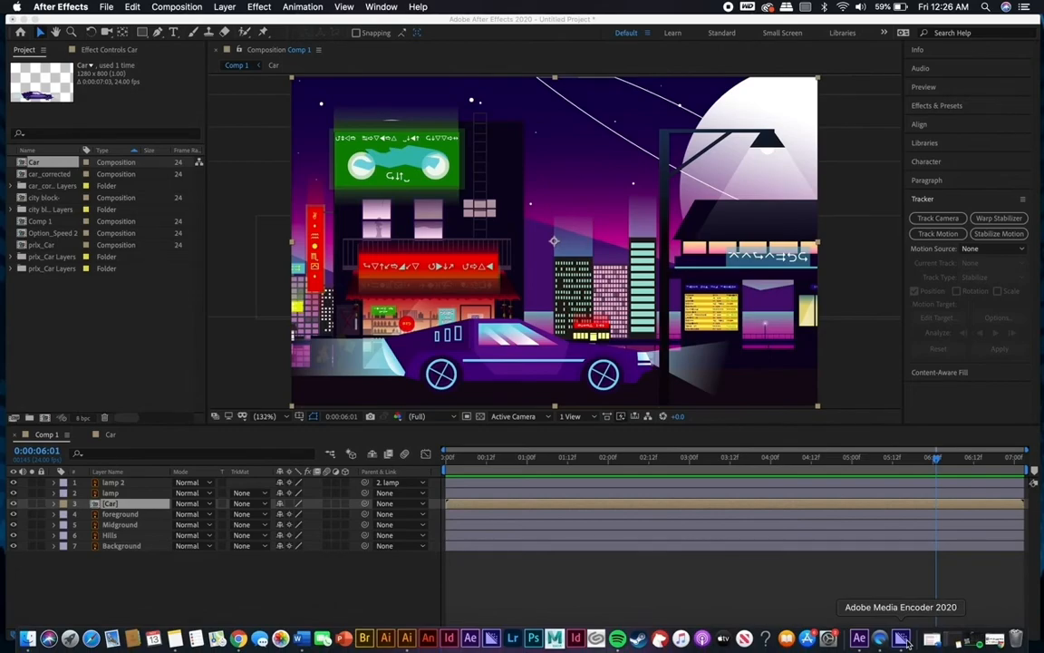
{"action": "mouse_move", "coordinate": [555, 22]}
{"action": "left_mouse_down"}
{"action": "mouse_move", "coordinate": [547, 533]}
{"action": "mouse_move", "coordinate": [523, 87]}
{"action": "mouse_move", "coordinate": [544, 23]}
{"action": "mouse_move", "coordinate": [559, 35]}
{"action": "left_mouse_up"}
{"action": "left_click", "coordinate": [560, 23]}
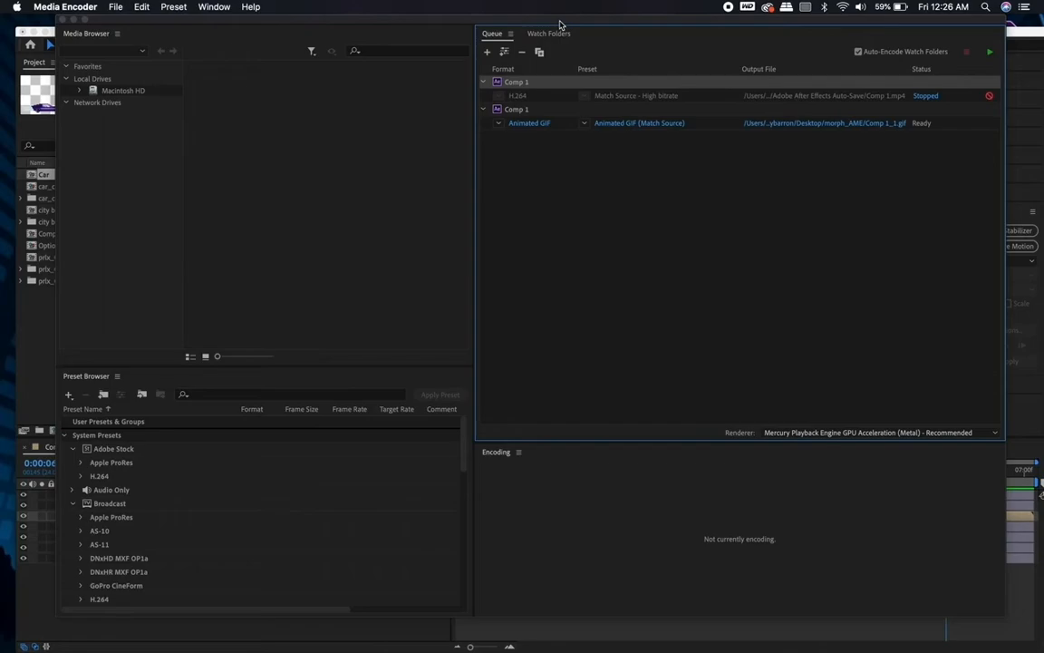
{"action": "mouse_move", "coordinate": [563, 22]}
{"action": "left_mouse_down"}
{"action": "mouse_move", "coordinate": [564, 186]}
{"action": "mouse_move", "coordinate": [557, 18]}
{"action": "left_mouse_up"}
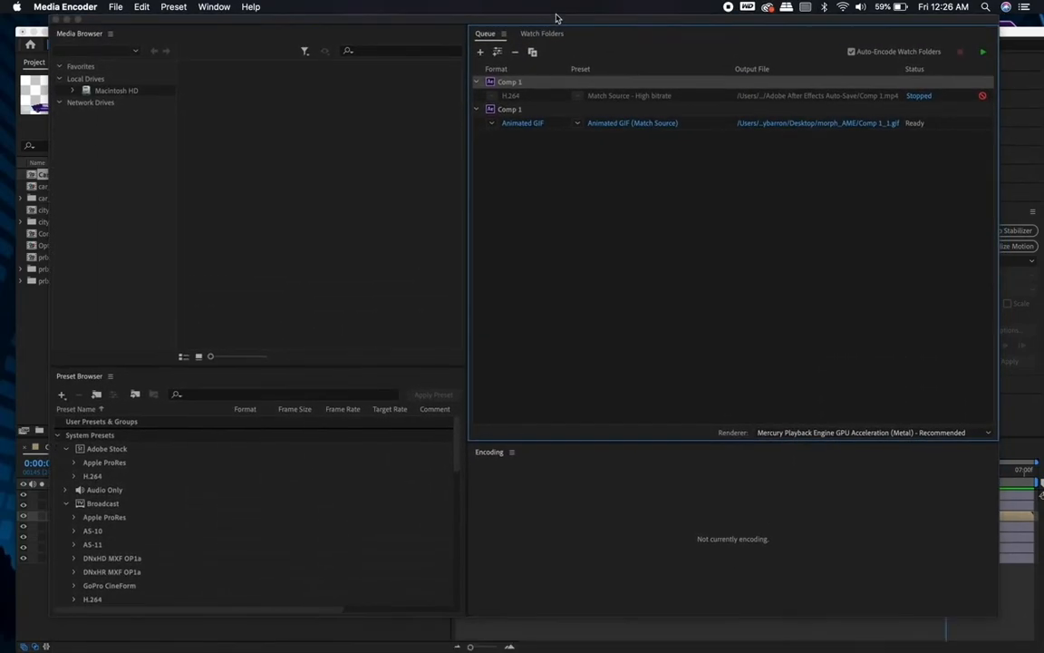
{"action": "left_click", "coordinate": [491, 124]}
{"action": "left_click", "coordinate": [492, 132]}
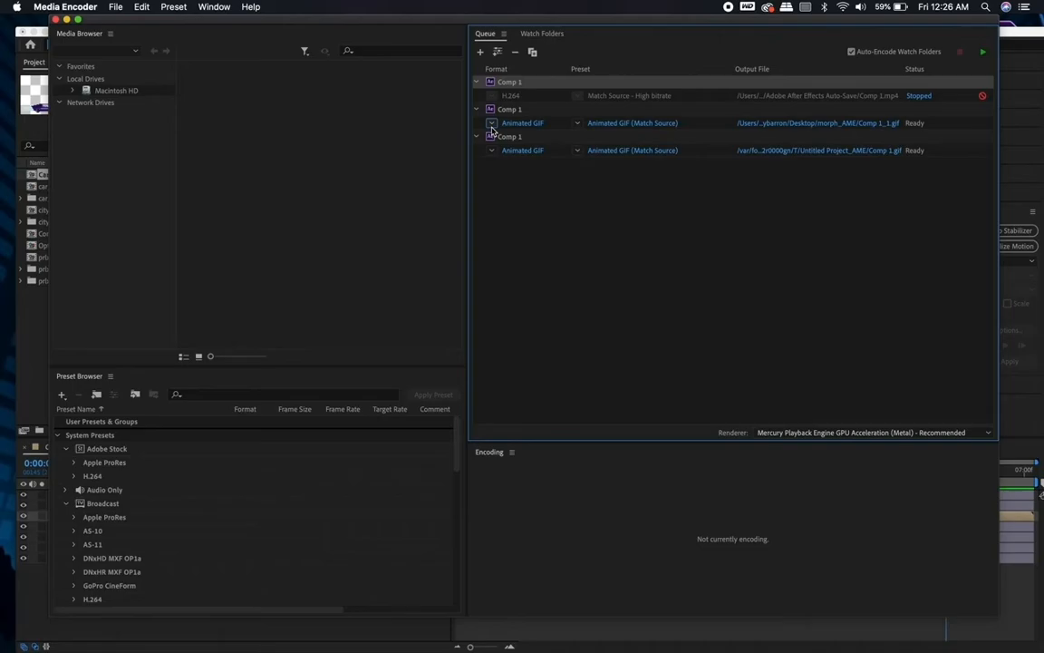
{"action": "left_click_drag", "start_coordinate": [421, 18], "coordinate": [419, 72]}
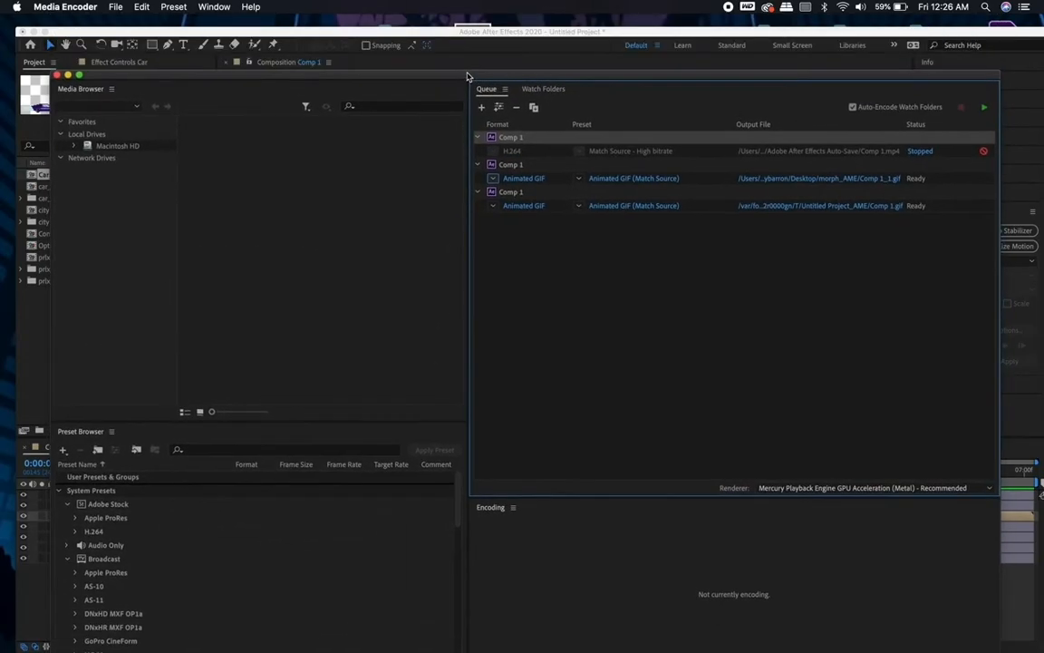
Step: Switch back to After Effects and save the project on the Desktop as Prlx_TA.aep
{"action": "left_click", "coordinate": [432, 36]}
{"action": "left_click", "coordinate": [106, 7]}
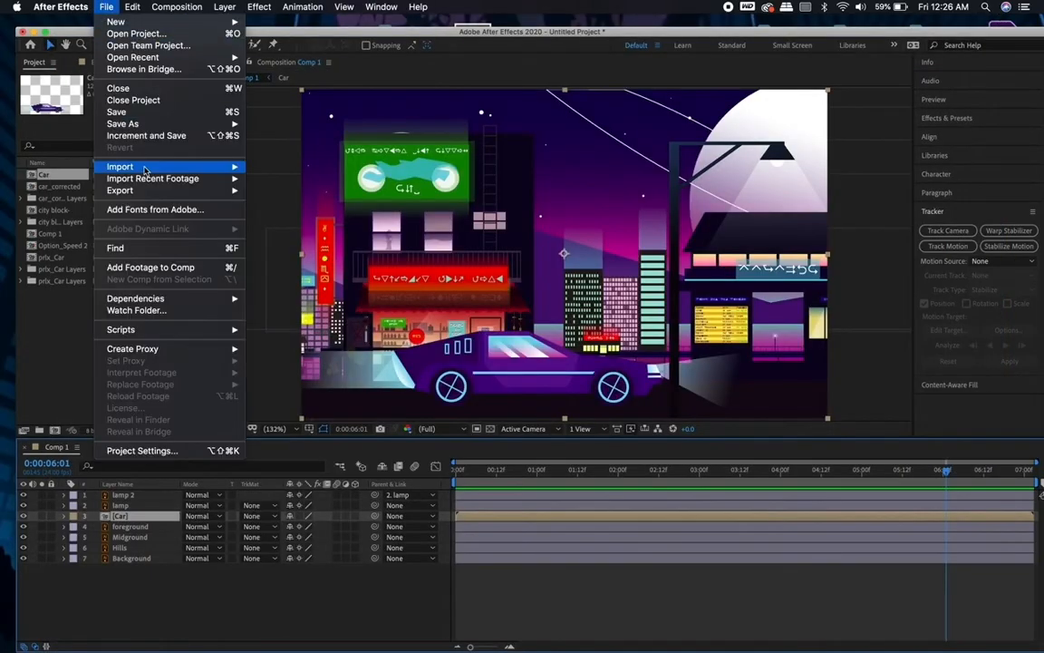
{"action": "mouse_move", "coordinate": [143, 124]}
{"action": "left_click", "coordinate": [302, 122]}
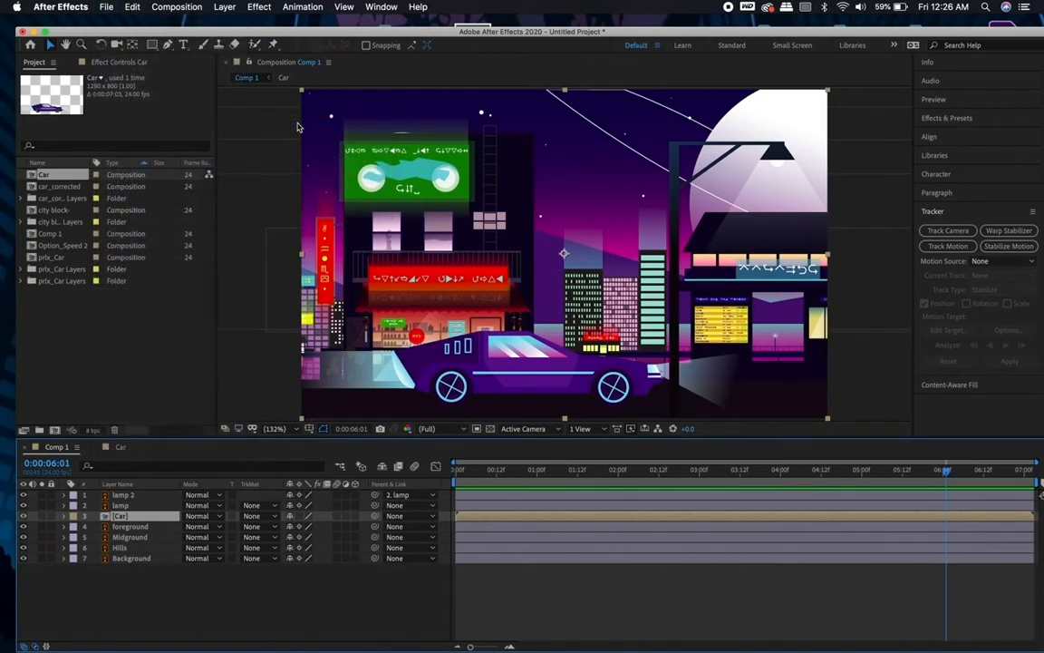
{"action": "left_click", "coordinate": [526, 132]}
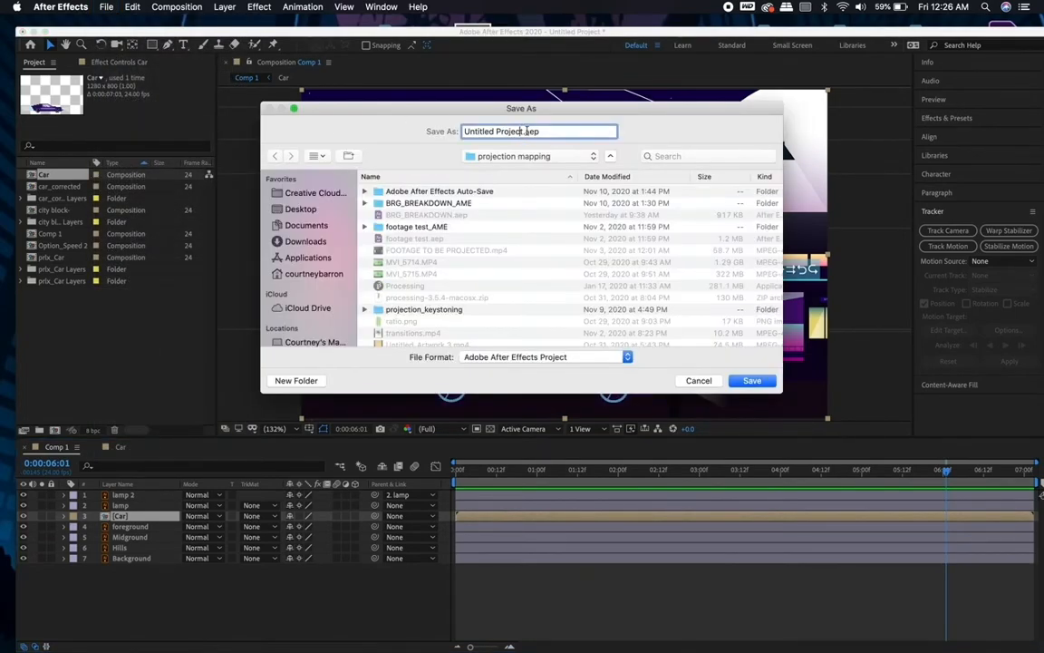
{"action": "left_click_drag", "start_coordinate": [538, 131], "coordinate": [464, 131]}
{"action": "type", "text": "Para"}
{"action": "key", "text": "BackSpace"}
{"action": "key", "text": "BackSpace"}
{"action": "key", "text": "BackSpace"}
{"action": "type", "text": "rlz_TA"}
{"action": "key", "text": "Delete"}
{"action": "type", "text": "x"}
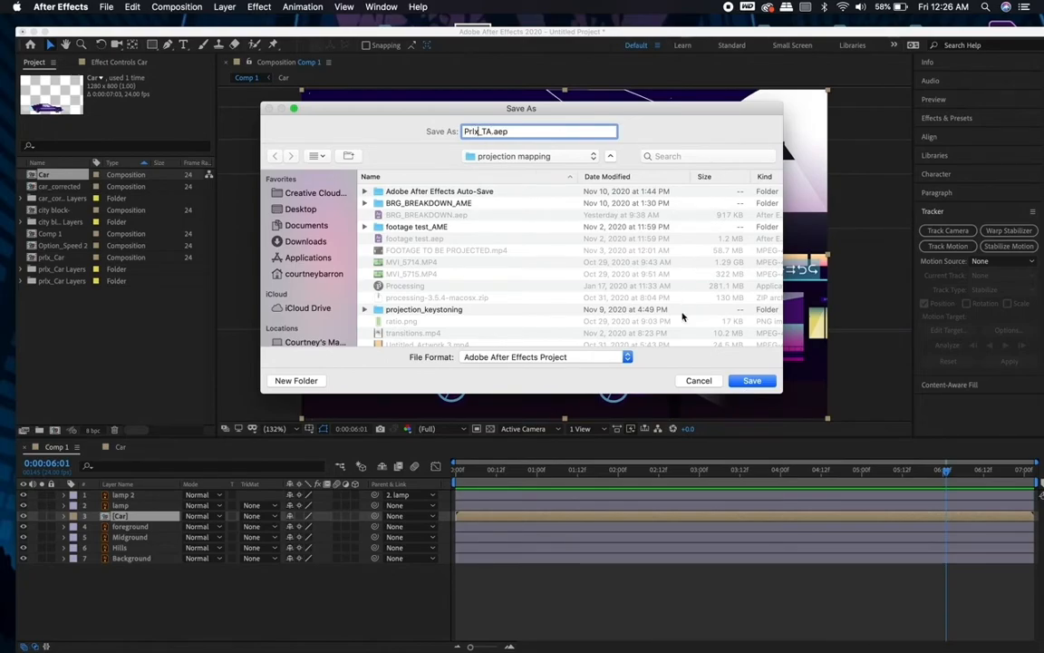
{"action": "key", "text": "super+shift+d"}
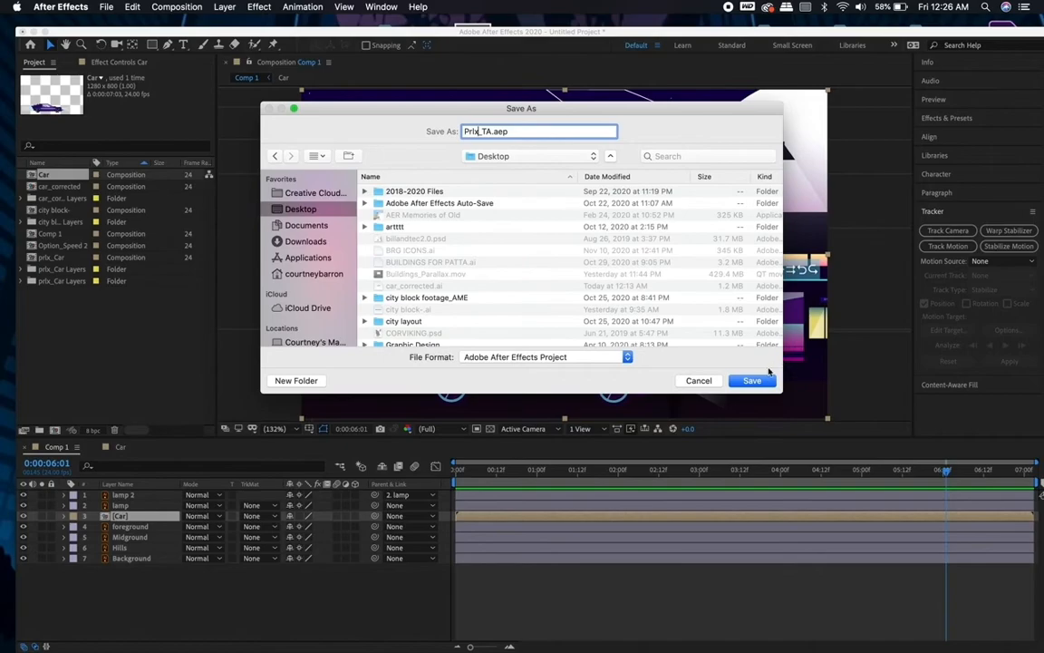
{"action": "left_click", "coordinate": [752, 382]}
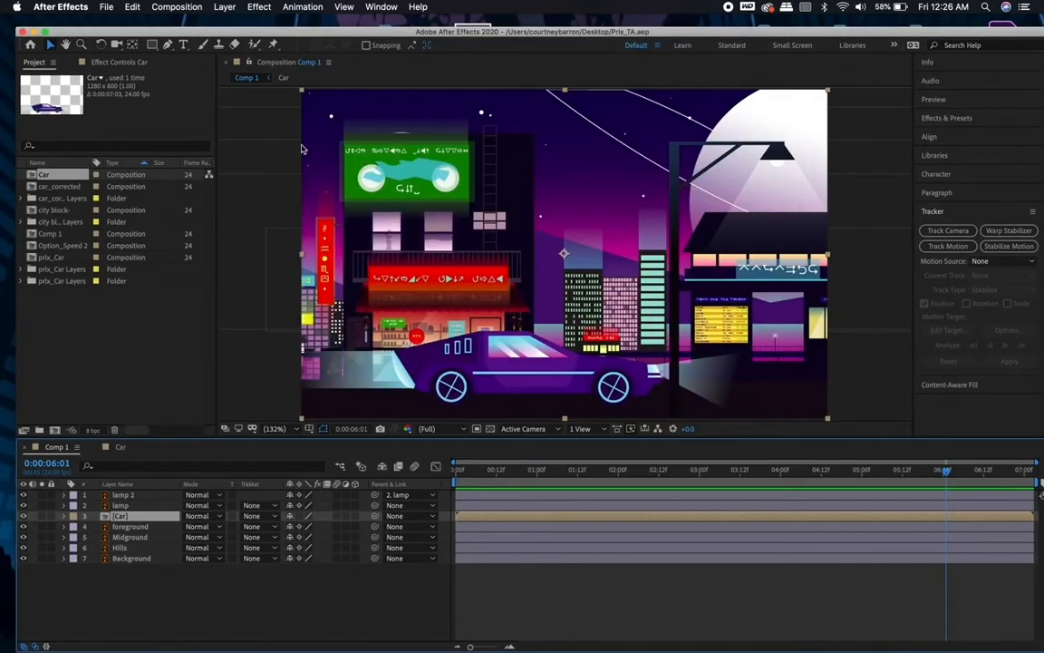
Step: Switch to Media Encoder and remove the two Animated GIF items of Comp 1 from the queue
{"action": "double_click", "coordinate": [382, 29]}
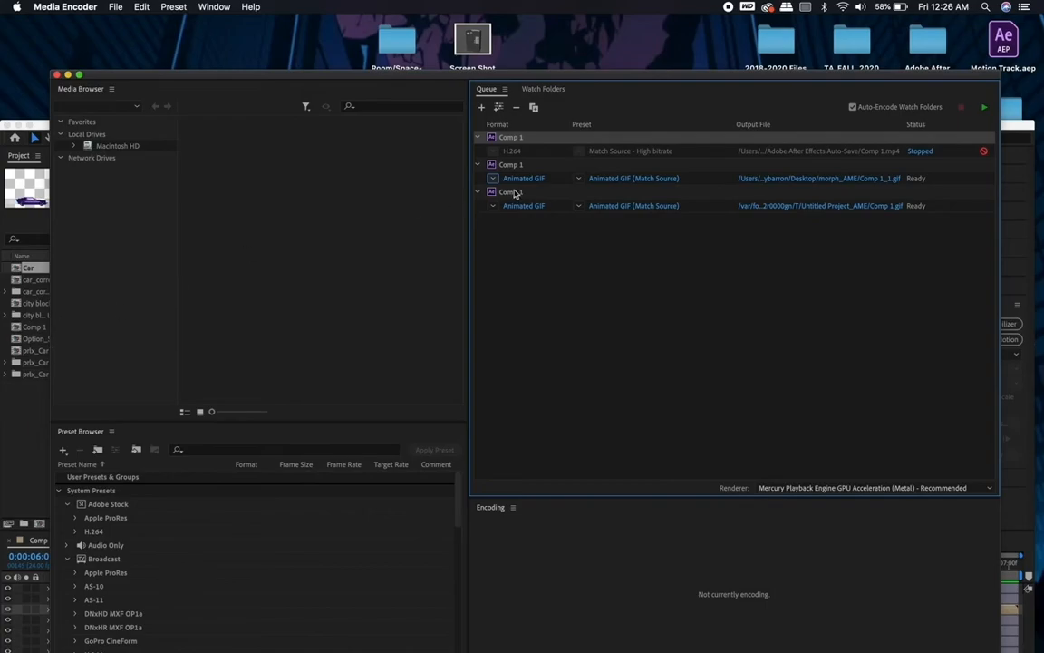
{"action": "left_click", "coordinate": [530, 174]}
{"action": "left_click", "coordinate": [524, 192], "text": "shift"}
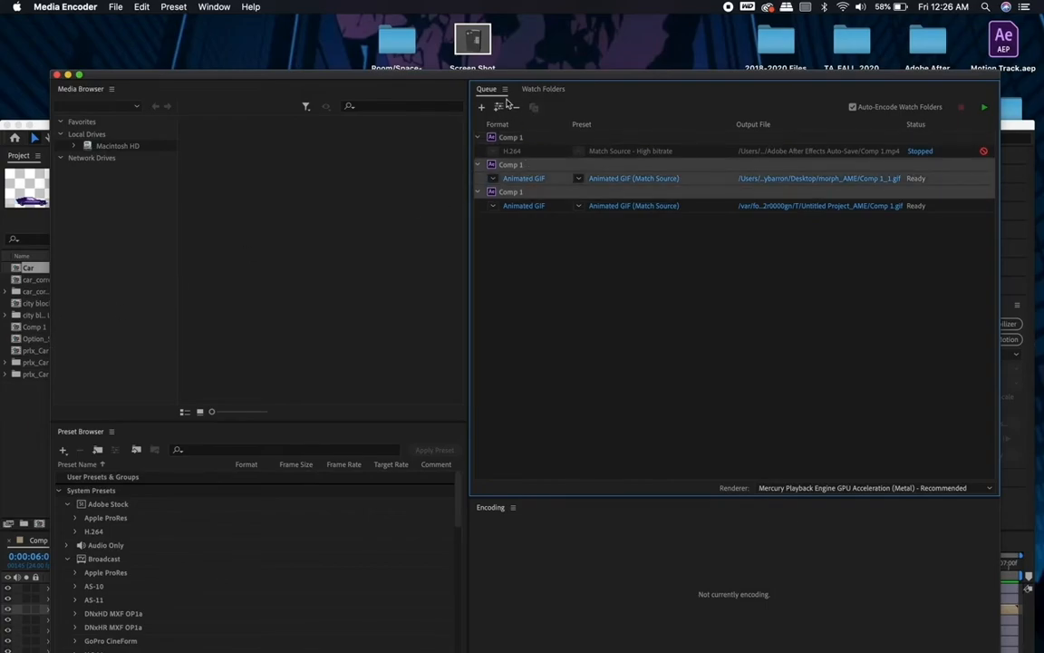
{"action": "left_click", "coordinate": [516, 107]}
{"action": "left_click", "coordinate": [639, 410]}
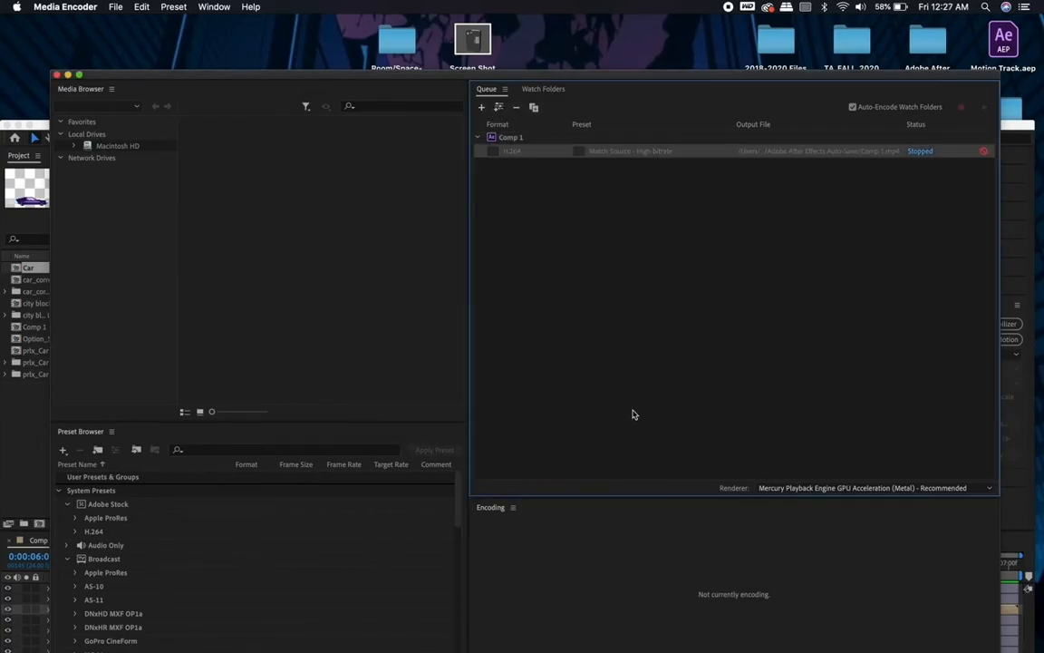
Step: Return to After Effects and add the composition selected in the project, Car, to the Adobe Media Encoder queue
{"action": "left_click", "coordinate": [25, 410]}
{"action": "left_click", "coordinate": [106, 7]}
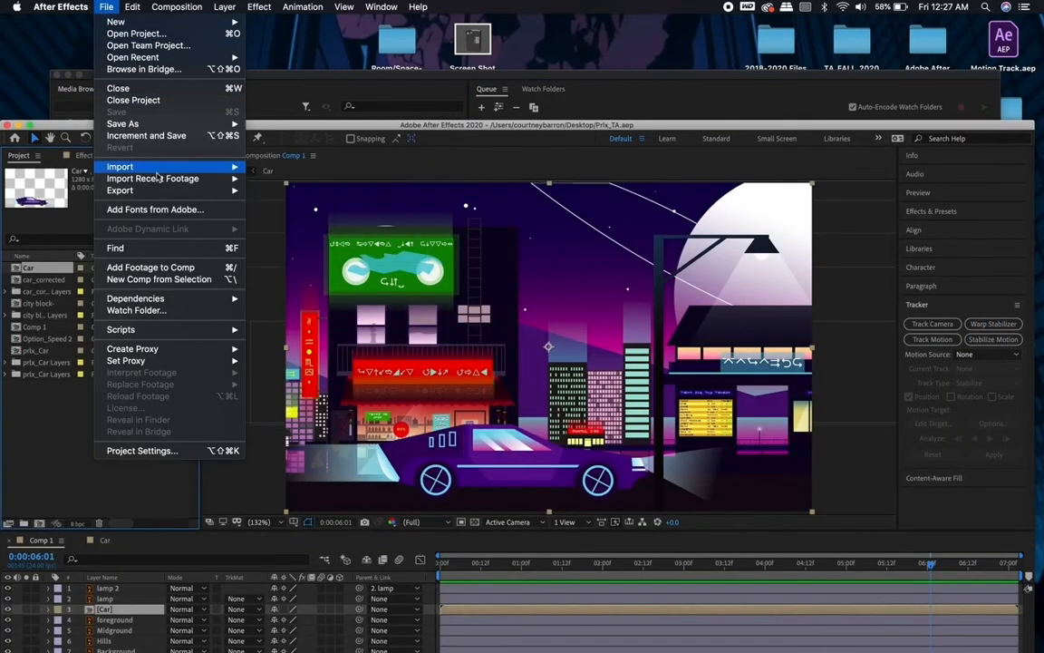
{"action": "mouse_move", "coordinate": [157, 196]}
{"action": "left_click", "coordinate": [290, 190]}
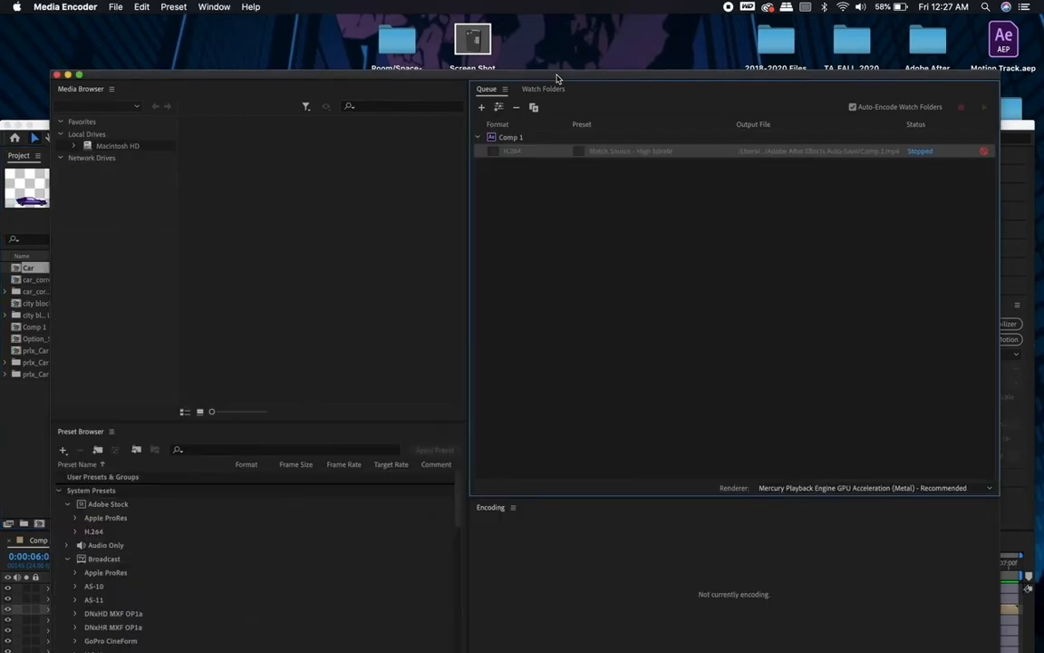
{"action": "left_click_drag", "start_coordinate": [557, 79], "coordinate": [559, 10]}
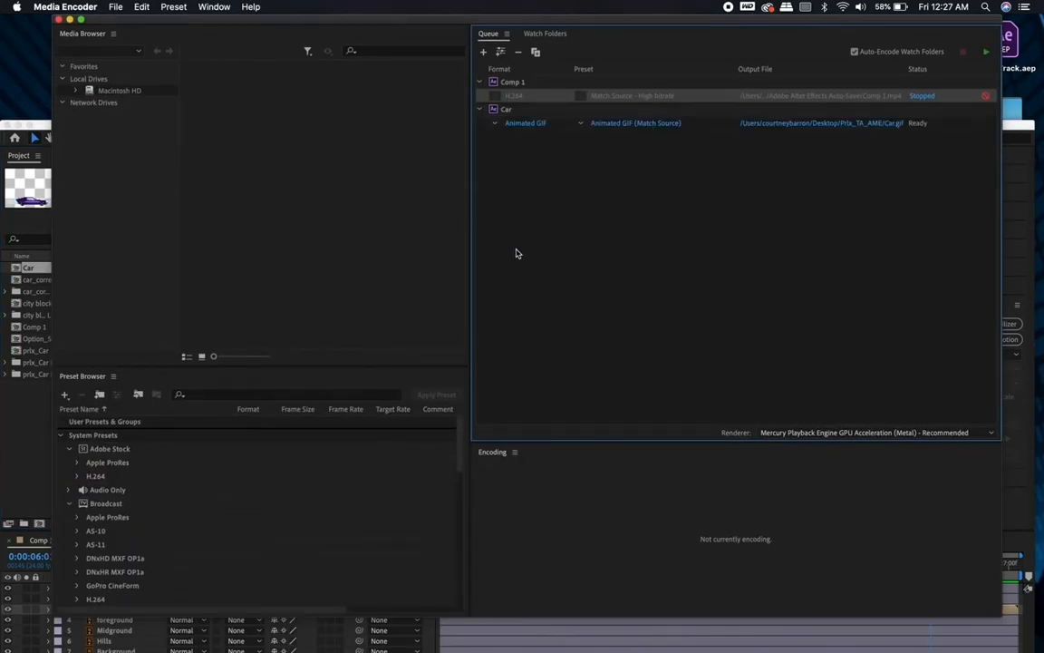
Step: Set the queued Car item's output file to Prlx_TA on the Desktop
{"action": "left_click", "coordinate": [839, 127]}
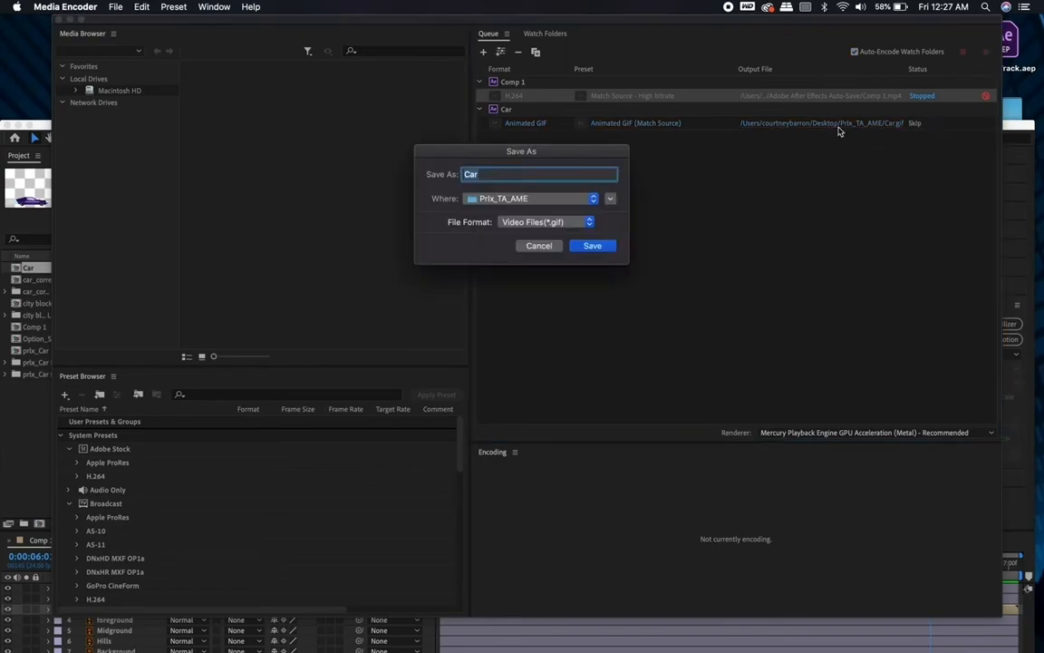
{"action": "left_click", "coordinate": [500, 199]}
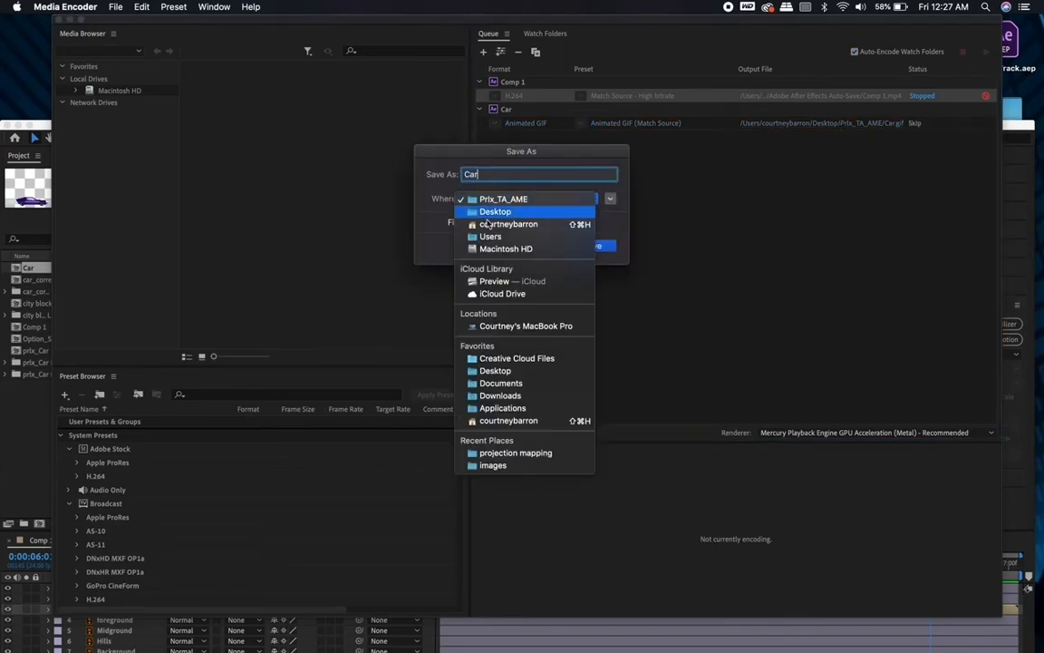
{"action": "left_click", "coordinate": [495, 214]}
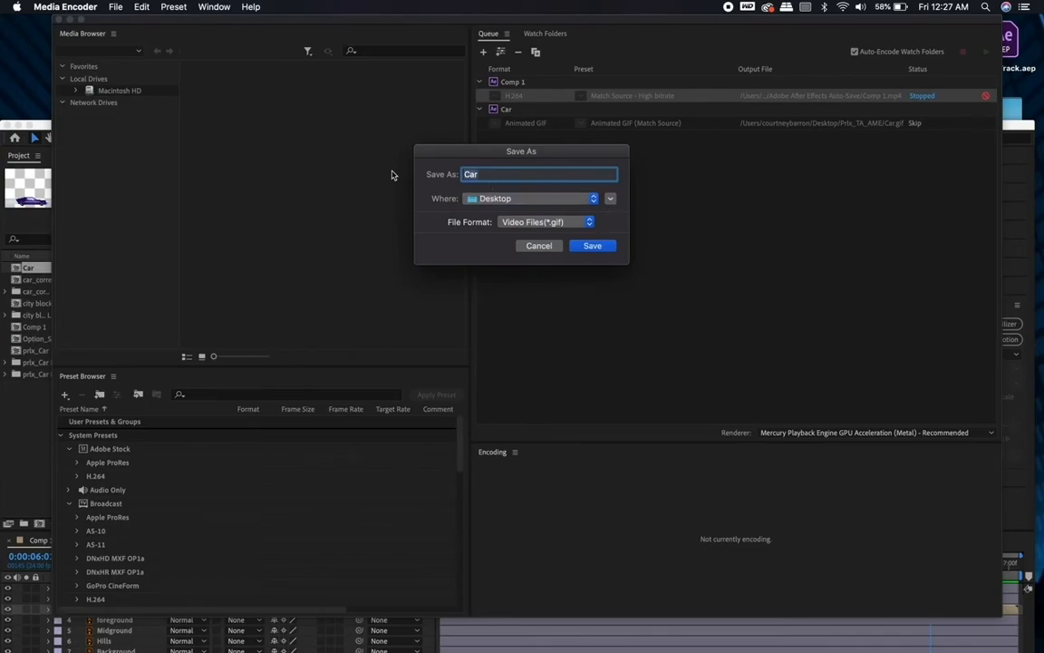
{"action": "type", "text": "P"}
{"action": "left_click", "coordinate": [592, 245]}
Step: Set the queued Car item's format to H.264 and start encoding the queue
{"action": "left_click", "coordinate": [495, 123]}
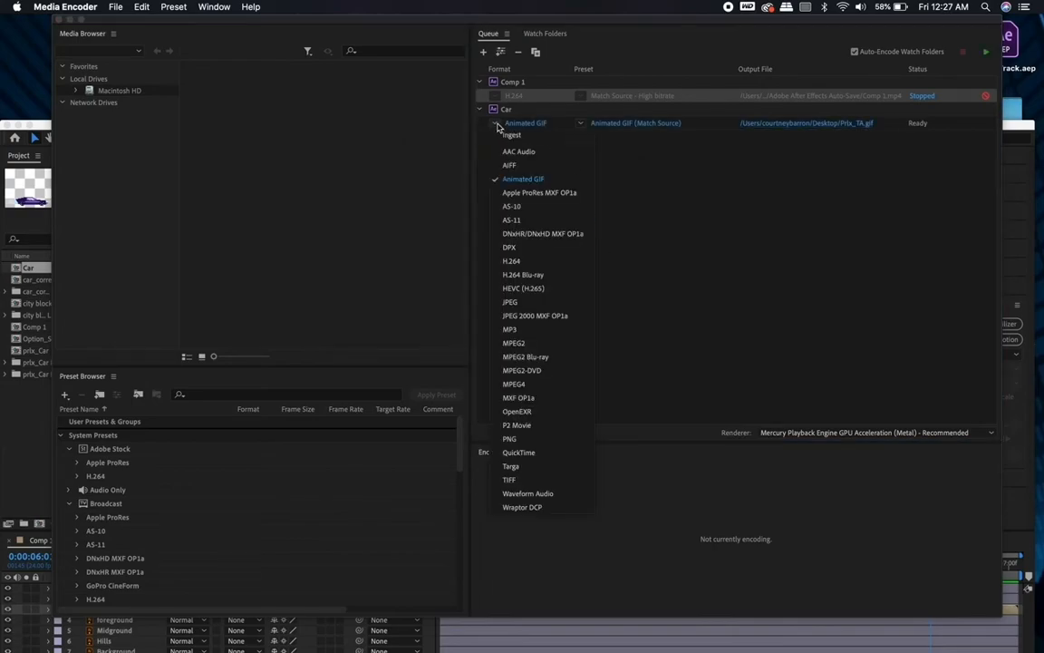
{"action": "left_click", "coordinate": [533, 262]}
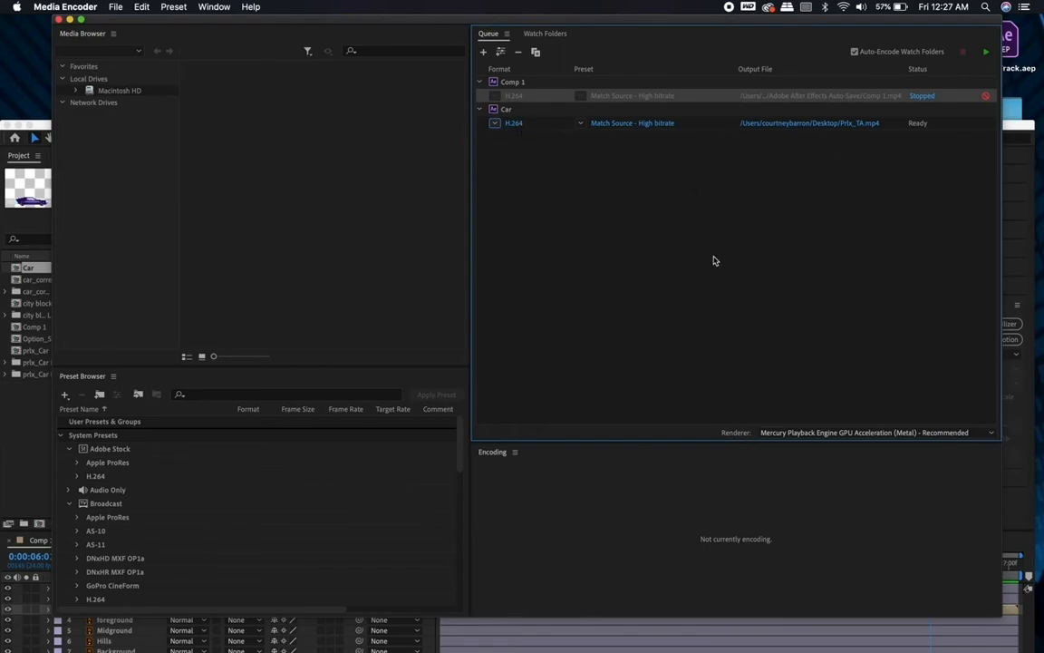
{"action": "left_click", "coordinate": [987, 52]}
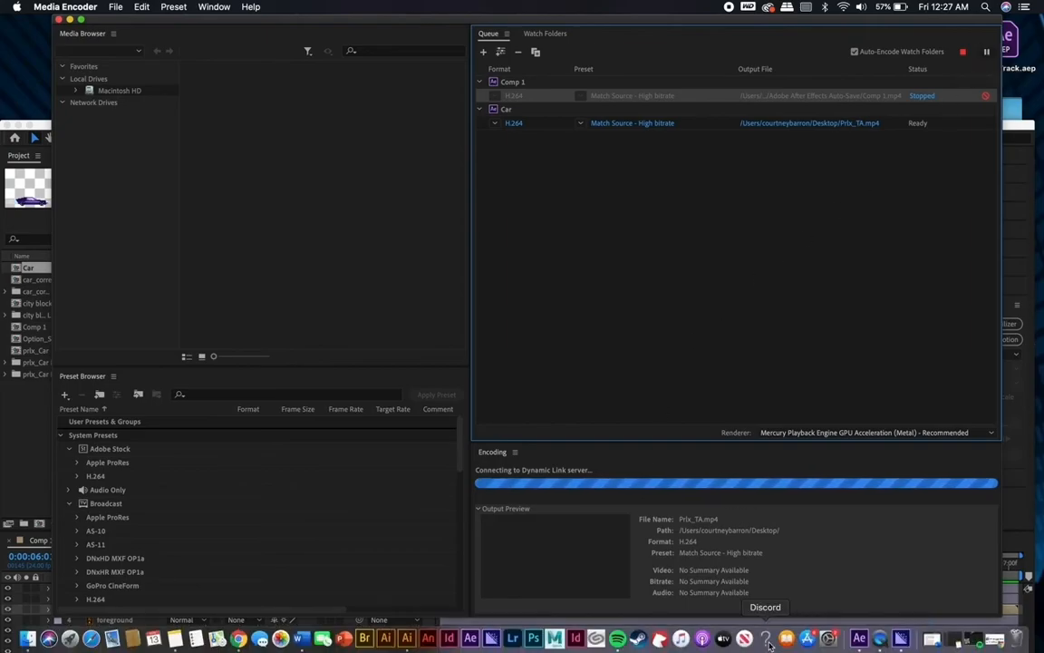
{"action": "left_click", "coordinate": [878, 640]}
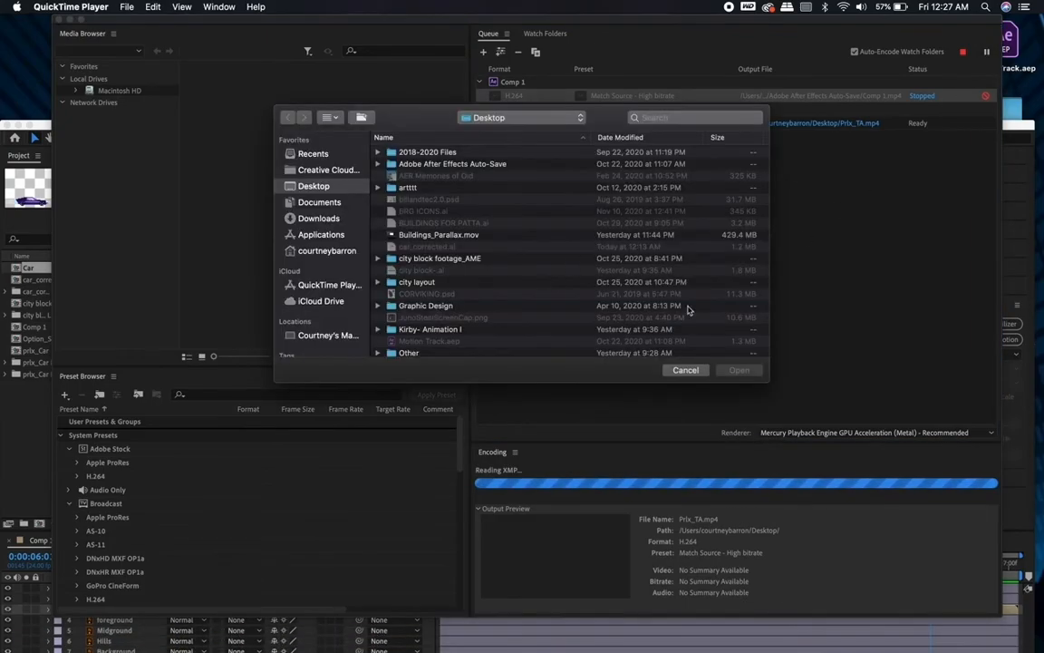
{"action": "left_click", "coordinate": [682, 370]}
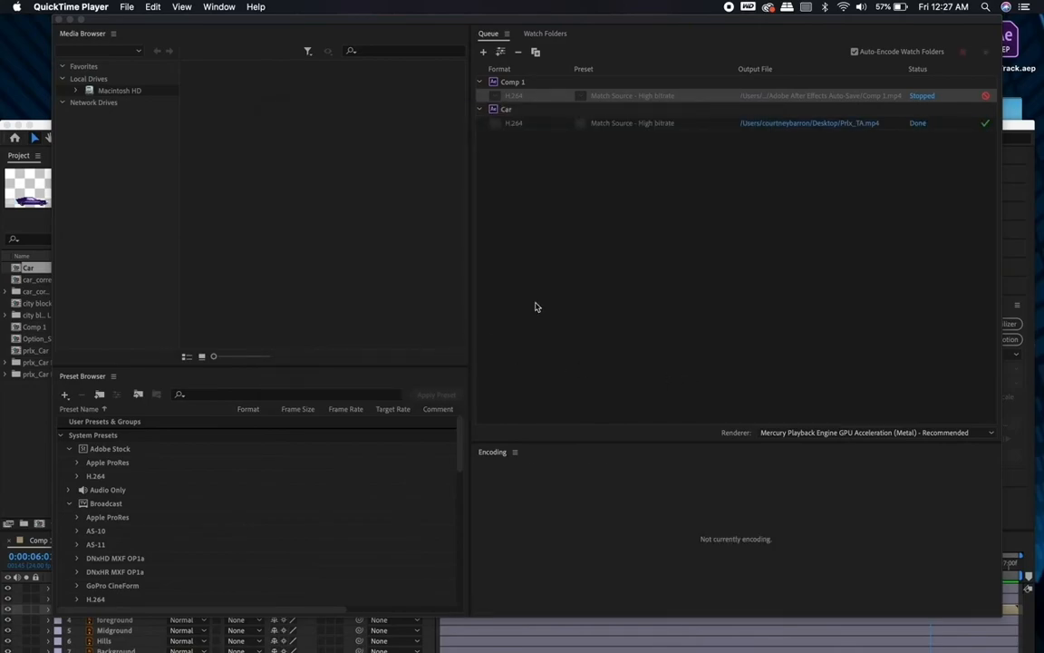
Step: Switch back to After Effects and send the selected Car composition to the Adobe Media Encoder queue again
{"action": "left_click", "coordinate": [40, 126]}
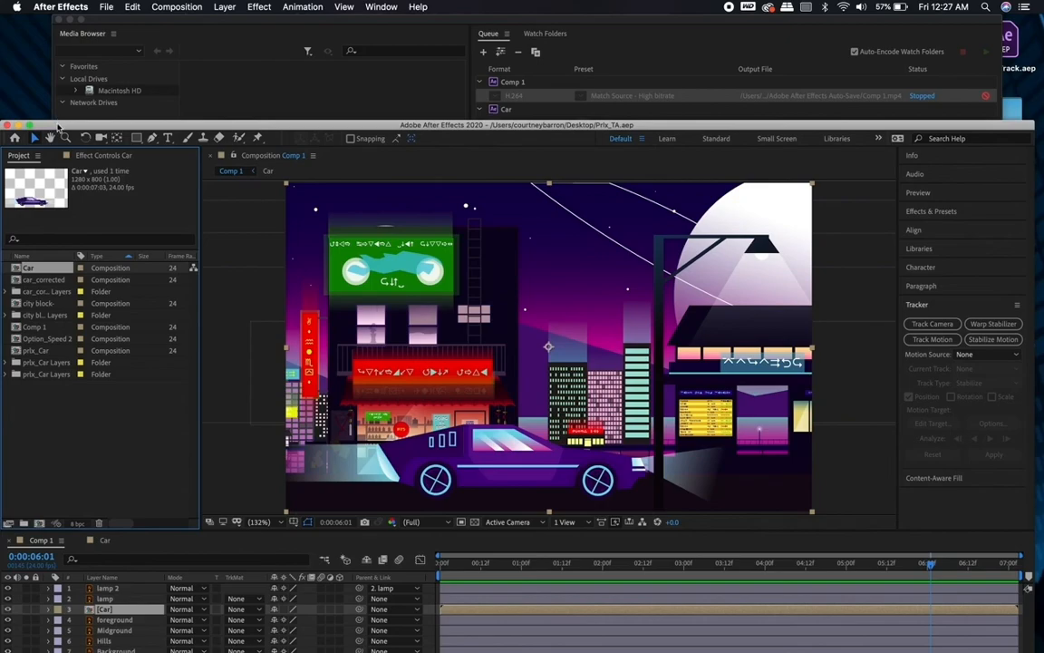
{"action": "double_click", "coordinate": [58, 126]}
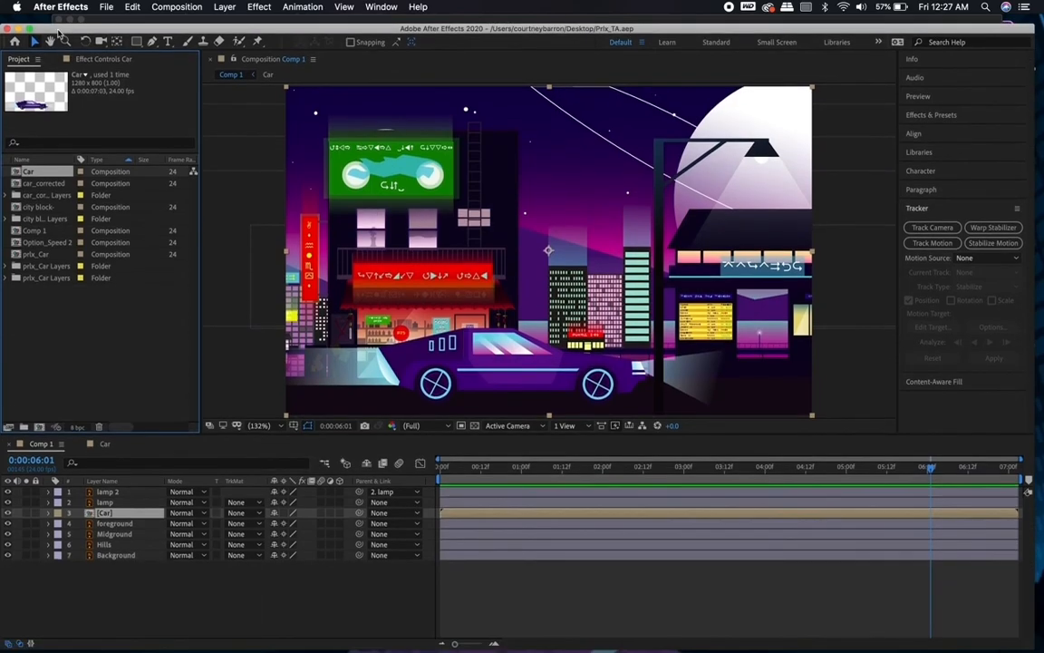
{"action": "left_click_drag", "start_coordinate": [557, 29], "coordinate": [572, 171]}
{"action": "left_click", "coordinate": [604, 134]}
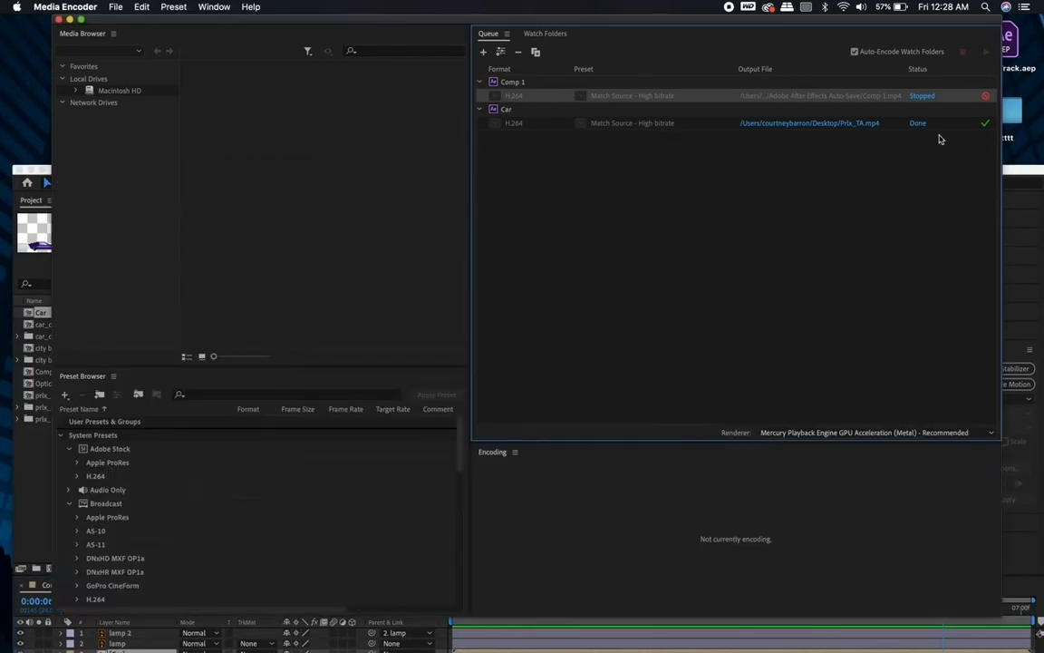
{"action": "left_click", "coordinate": [1014, 169]}
{"action": "left_click_drag", "start_coordinate": [885, 160], "coordinate": [887, 110]}
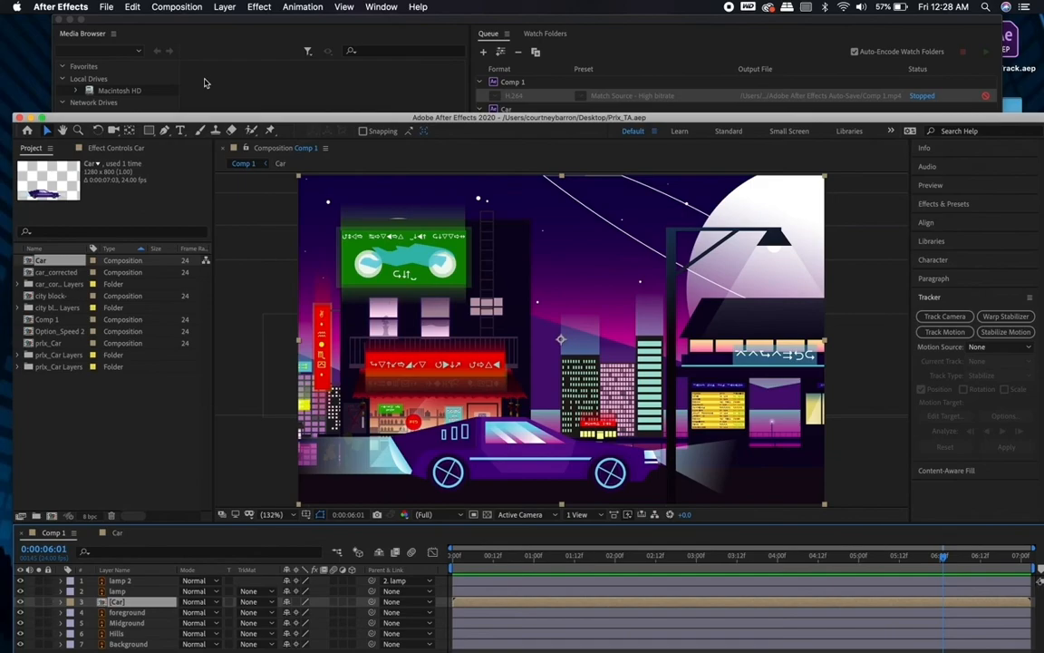
{"action": "left_click", "coordinate": [108, 6]}
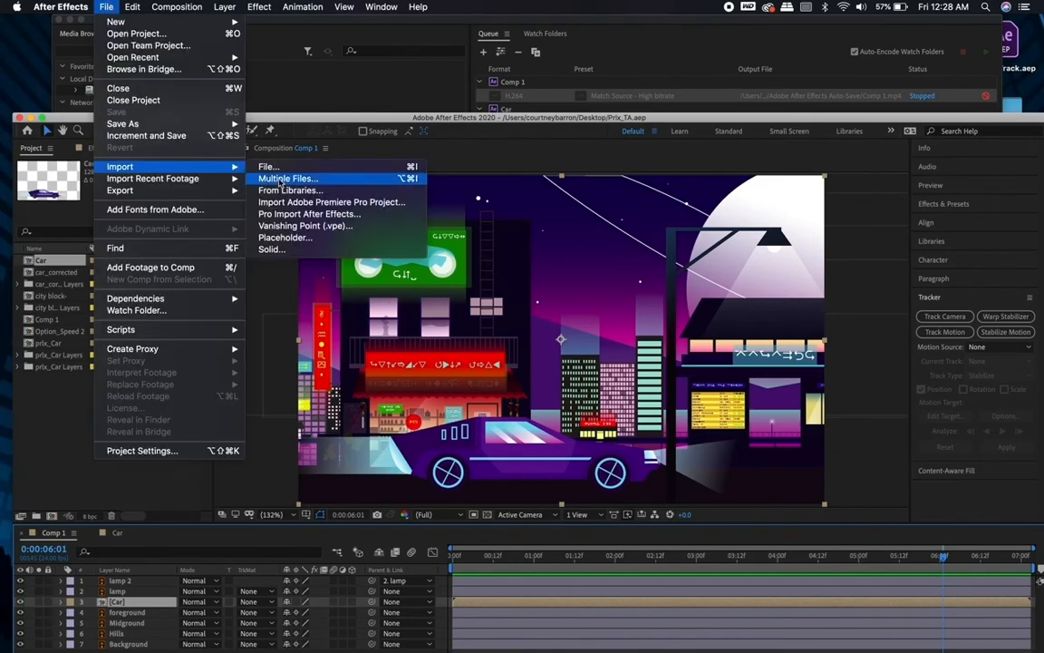
{"action": "mouse_move", "coordinate": [123, 191]}
{"action": "left_click", "coordinate": [331, 191]}
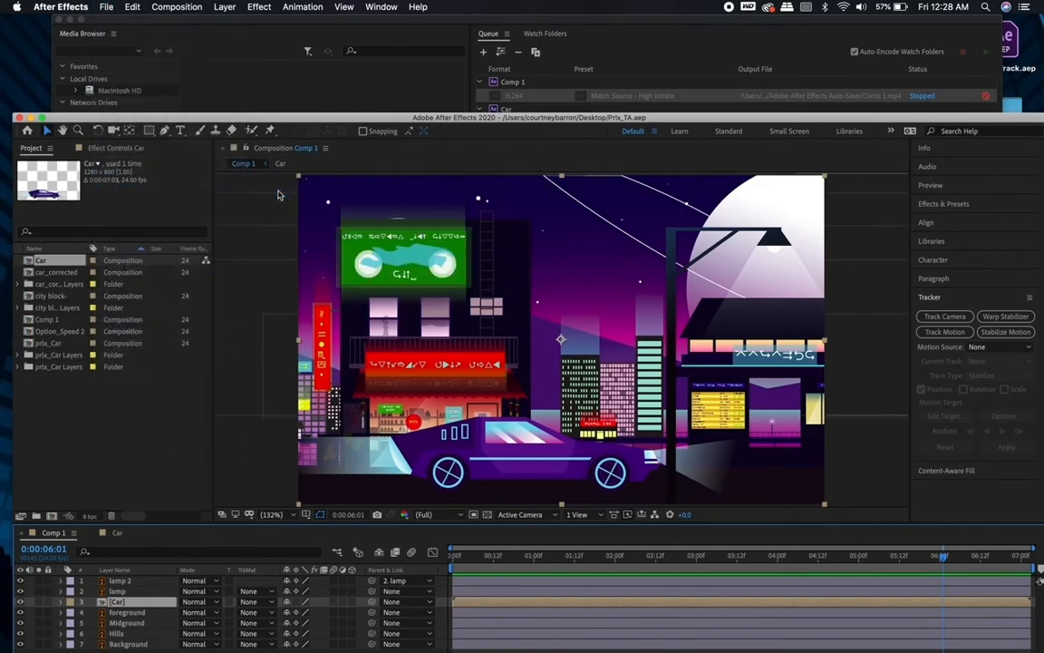